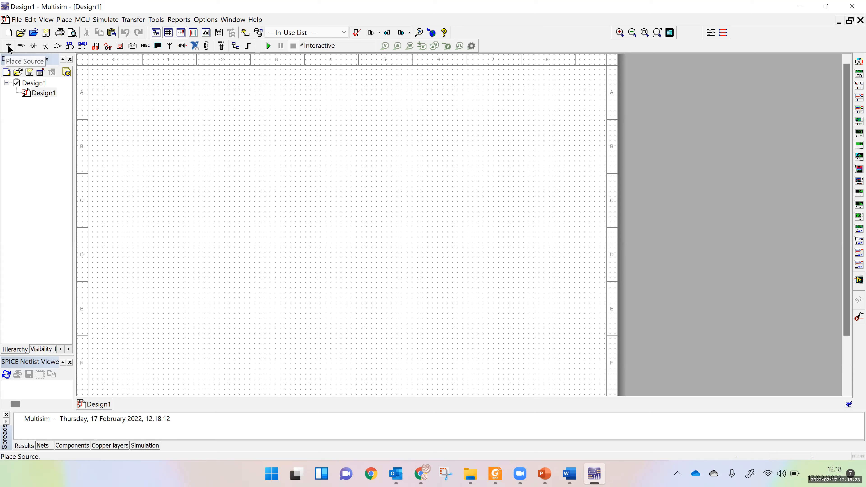
# - Place a DC_INTERACTIVE_VOLTAGE source from the SIGNAL_VOLTAGE_SOURCES family on the left part of the schematic sheet
pyautogui.click(9, 48)
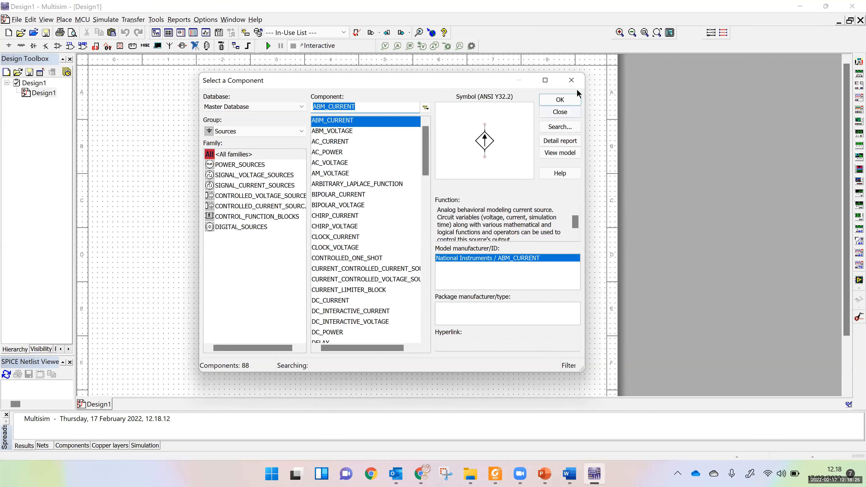
pyautogui.click(238, 175)
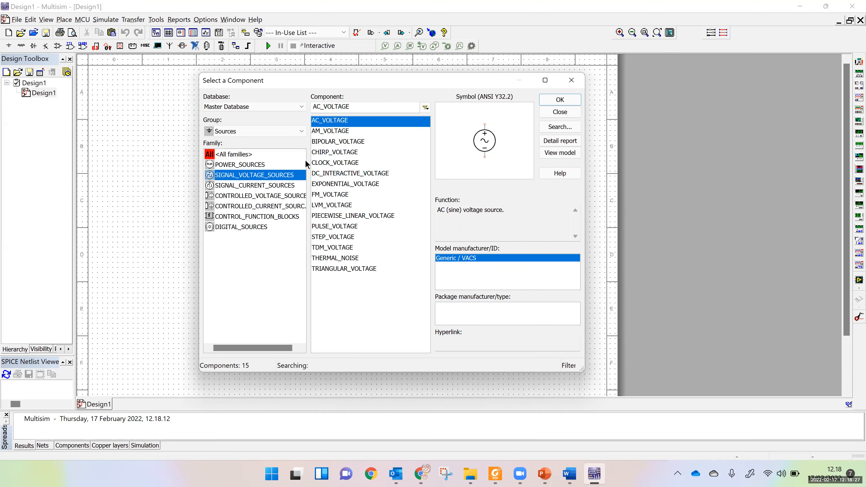
pyautogui.click(343, 175)
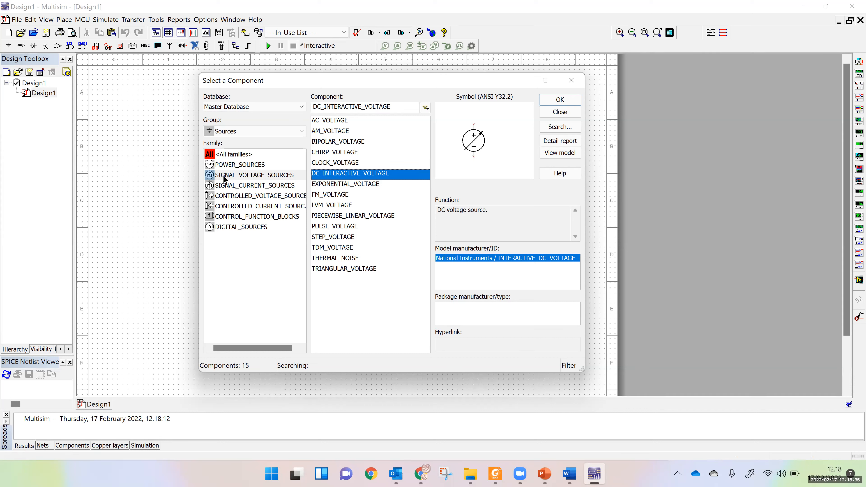
pyautogui.click(277, 178)
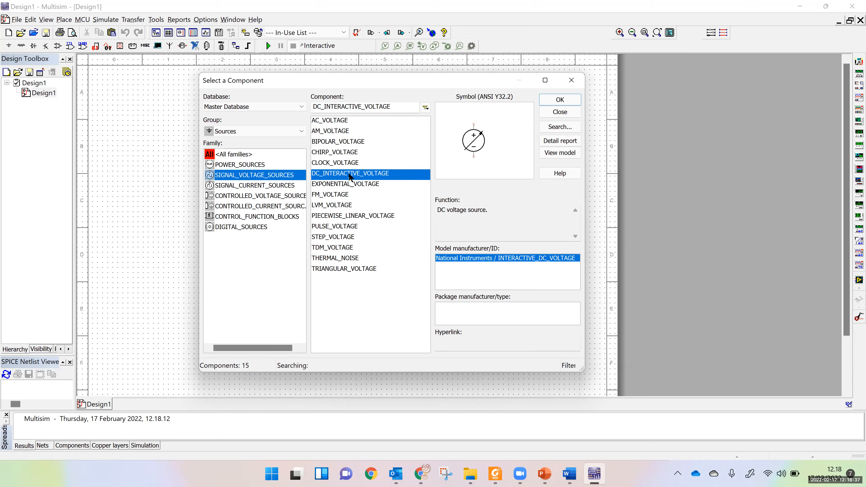
pyautogui.click(349, 175)
pyautogui.click(555, 99)
pyautogui.click(228, 229)
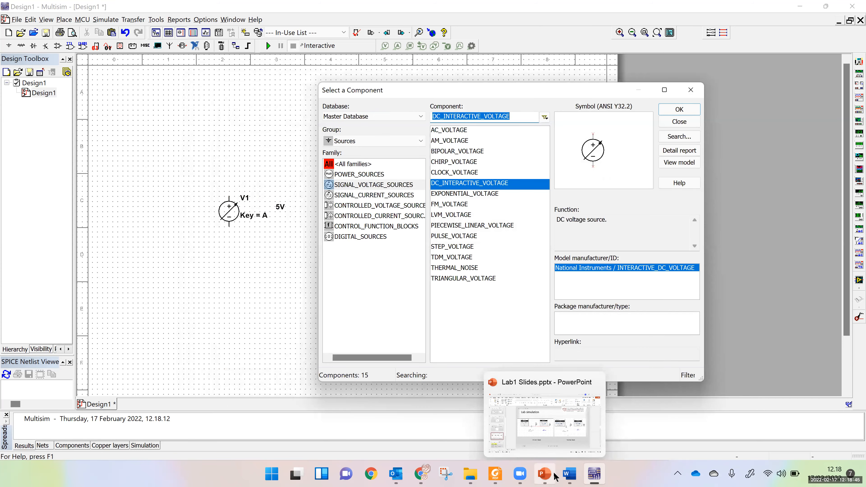
# - Check the Lab simulation slide in PowerPoint, return to Multisim and place a 100 Ω resistor above and to the right of V1
pyautogui.click(545, 474)
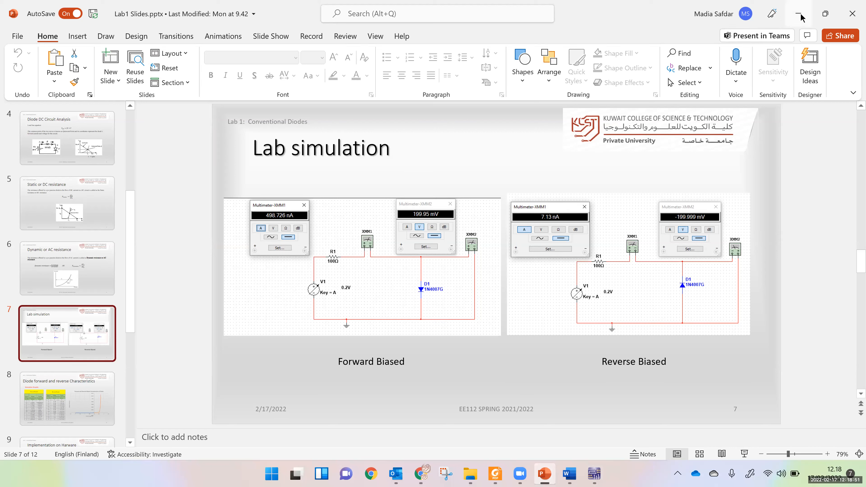
pyautogui.hotkey('alt', 'Tab')
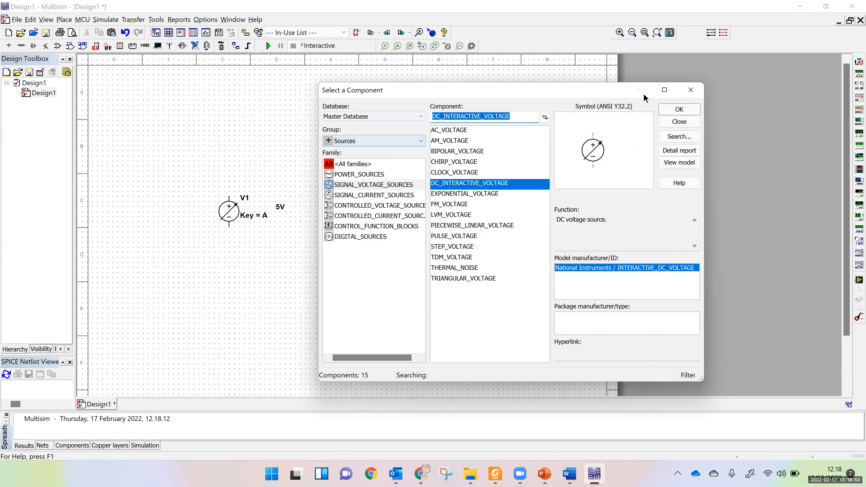
pyautogui.click(691, 90)
pyautogui.click(21, 46)
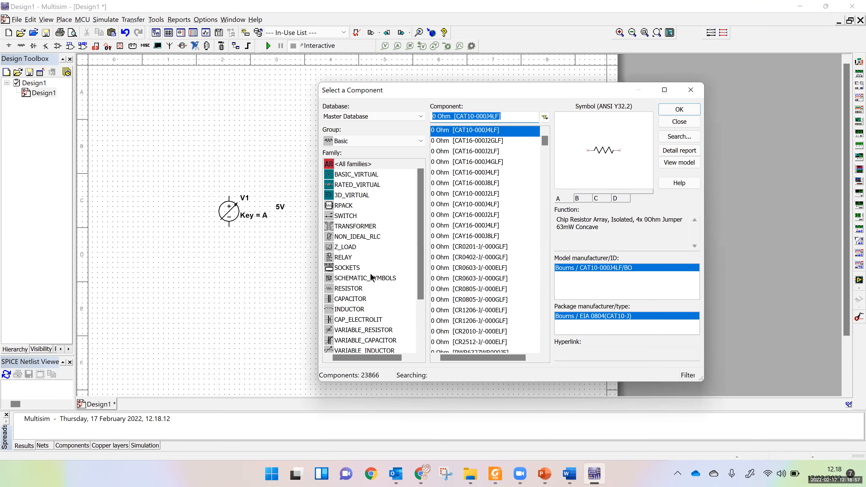
pyautogui.click(344, 290)
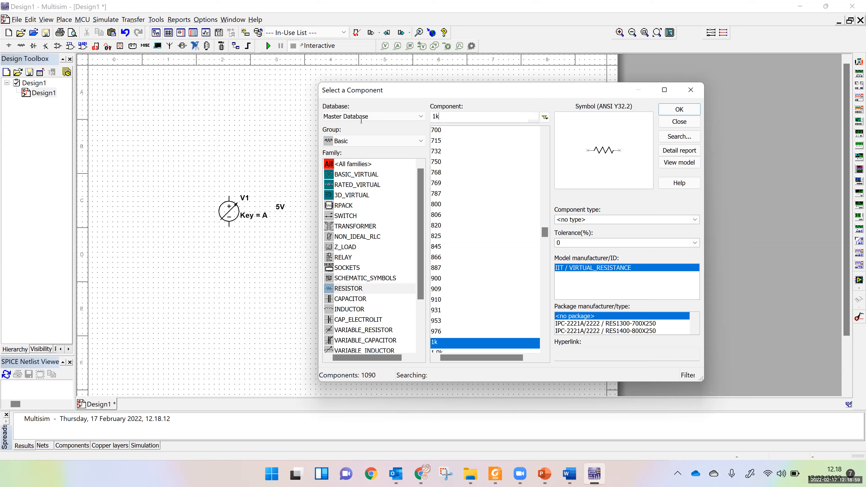
pyautogui.write('100')
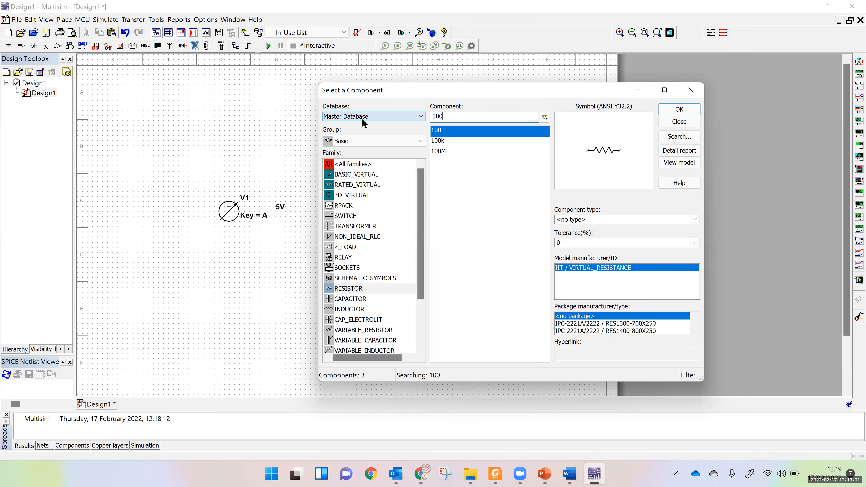
pyautogui.press('Return')
pyautogui.click(296, 171)
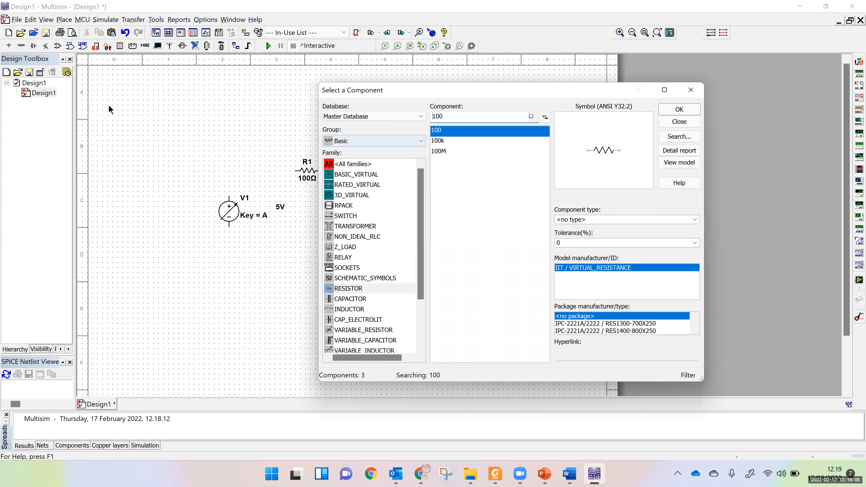
# - Place a GROUND symbol from the POWER_SOURCES family below the resistor and finish placing sources
pyautogui.click(372, 141)
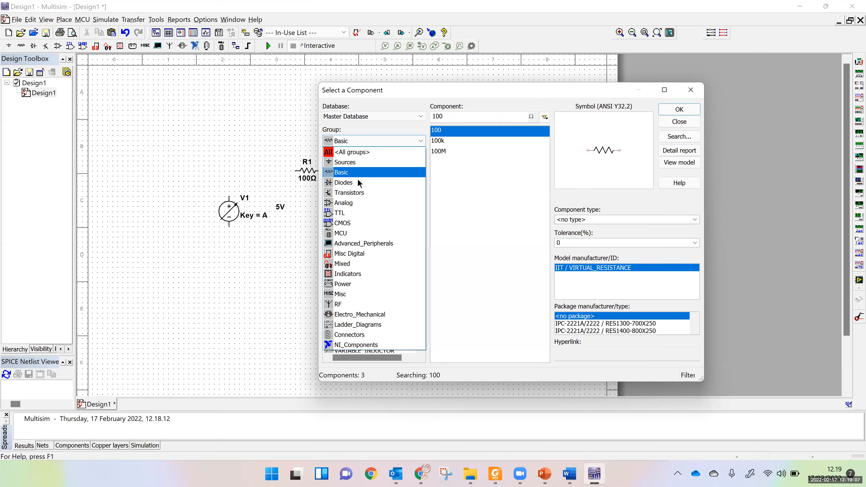
pyautogui.click(347, 163)
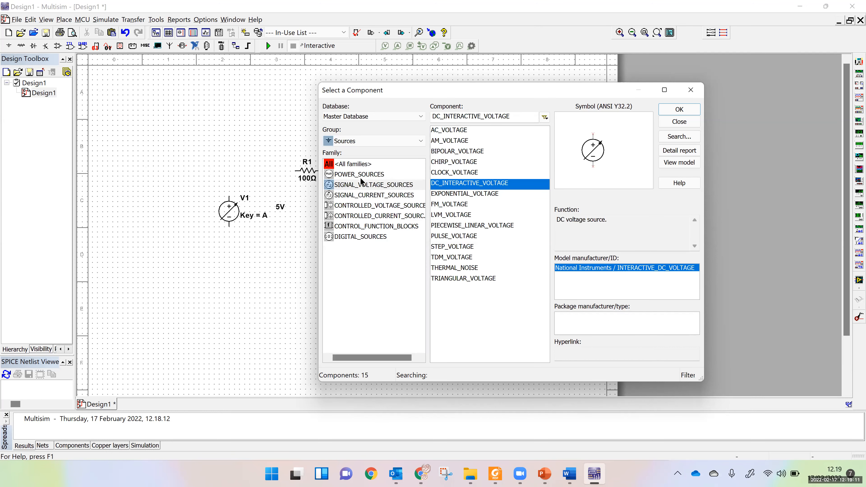
pyautogui.click(369, 174)
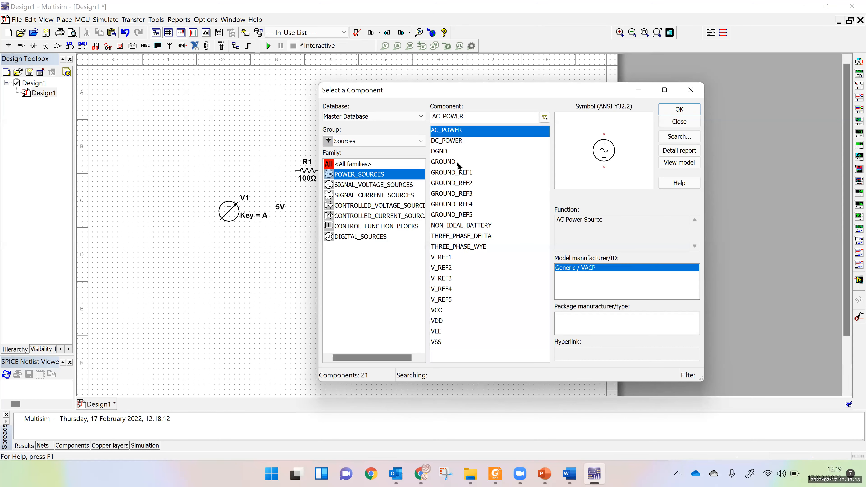
pyautogui.click(458, 163)
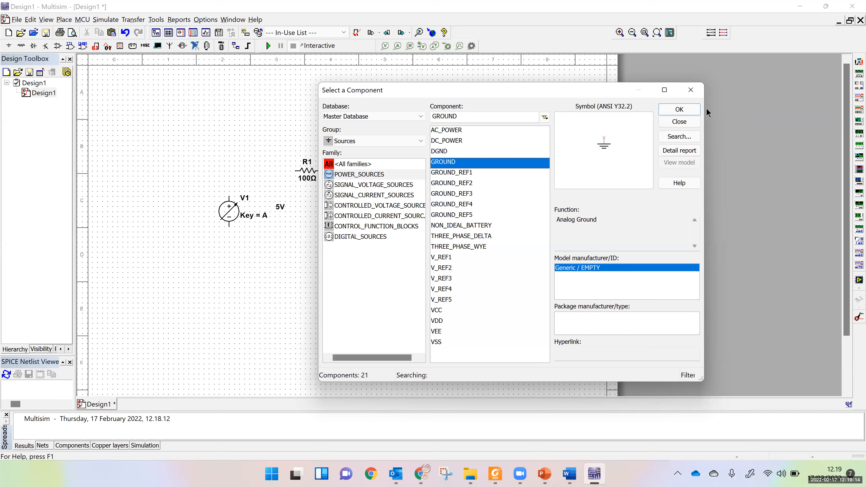
pyautogui.click(300, 268)
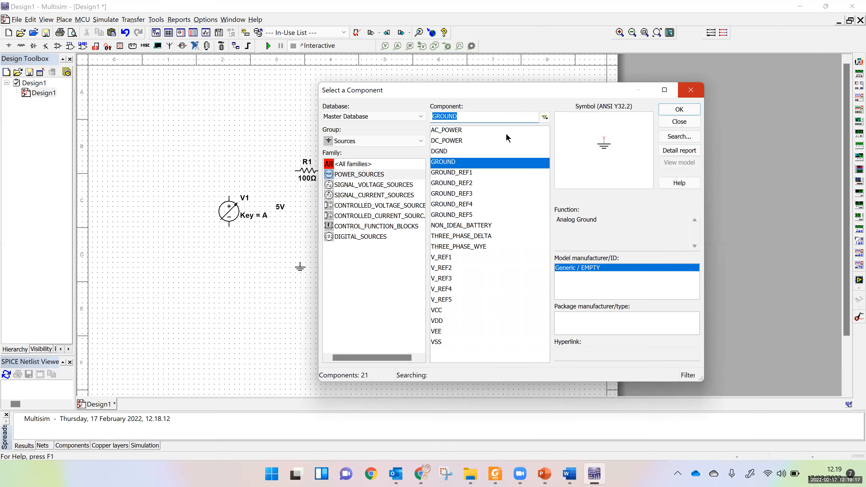
pyautogui.press('Escape')
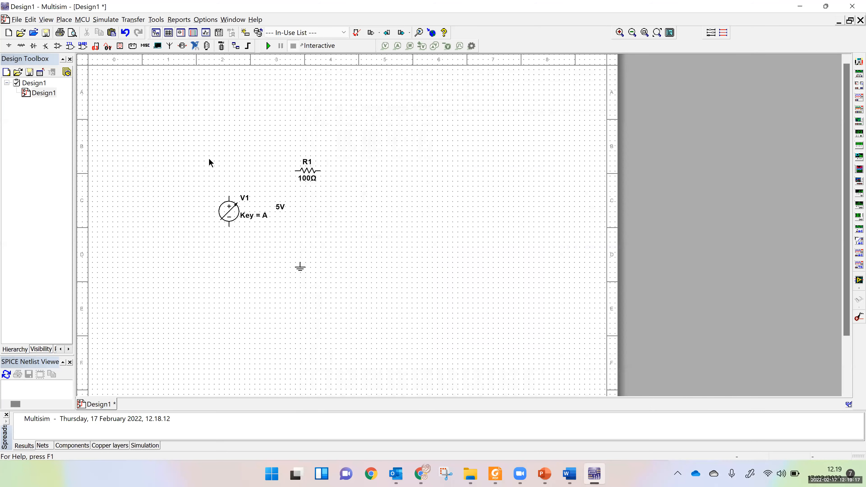
# - Check the diode model on the PowerPoint slide, place a 1N4007G diode right of the resistor and rotate it 90° clockwise
pyautogui.click(32, 47)
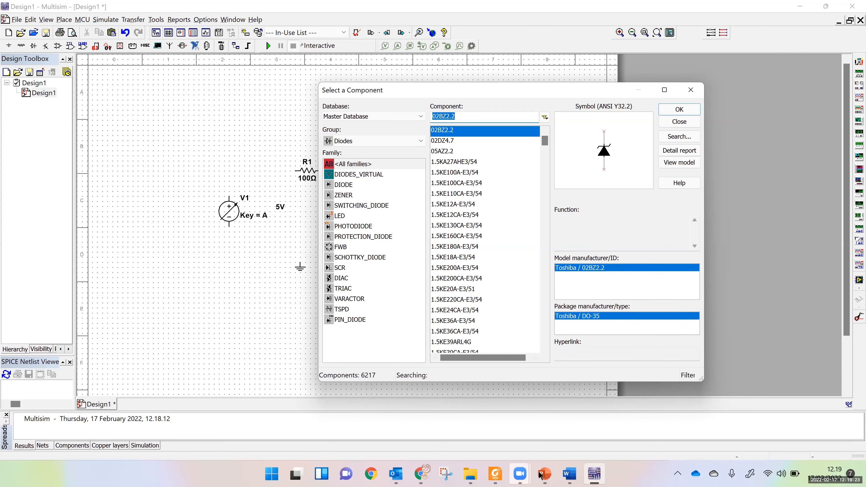
pyautogui.click(544, 473)
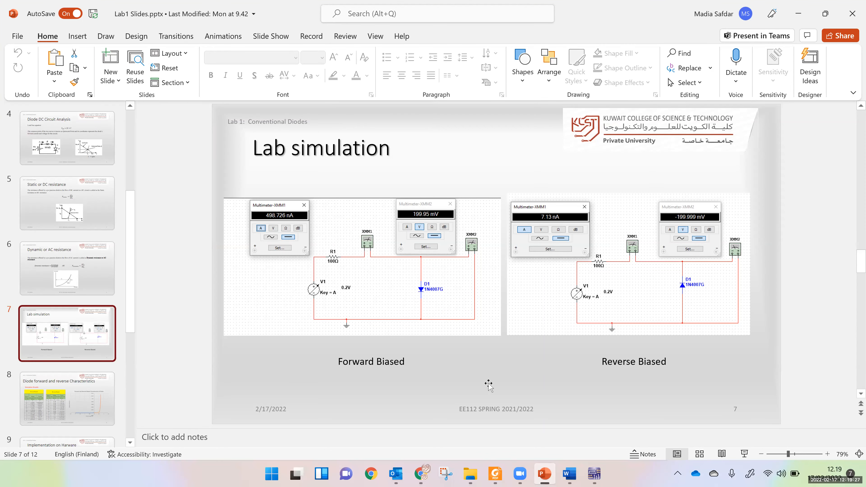
pyautogui.click(547, 474)
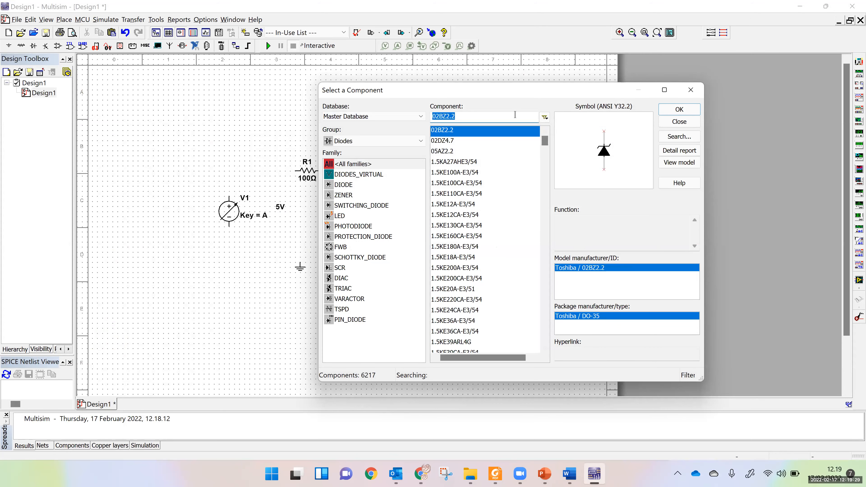
pyautogui.write('1')
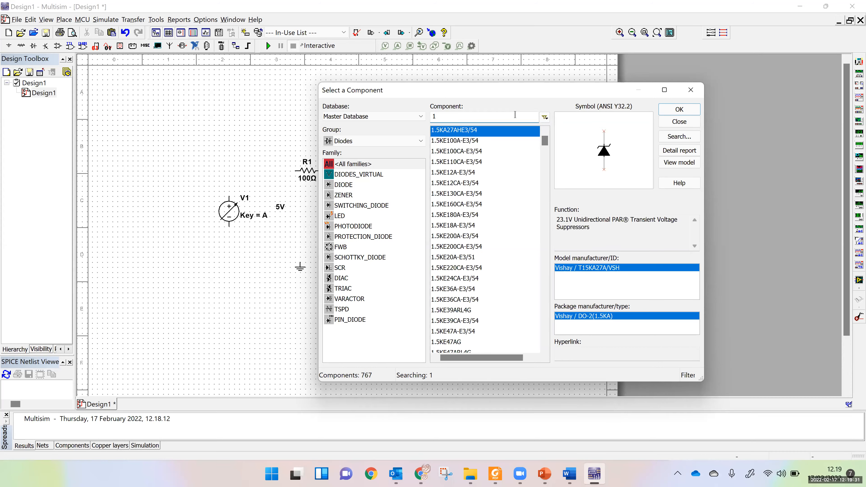
pyautogui.write('N4007')
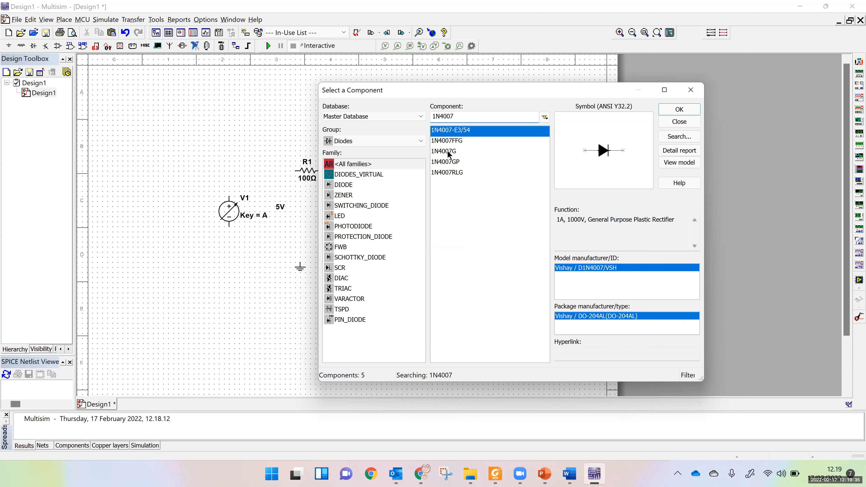
pyautogui.click(448, 155)
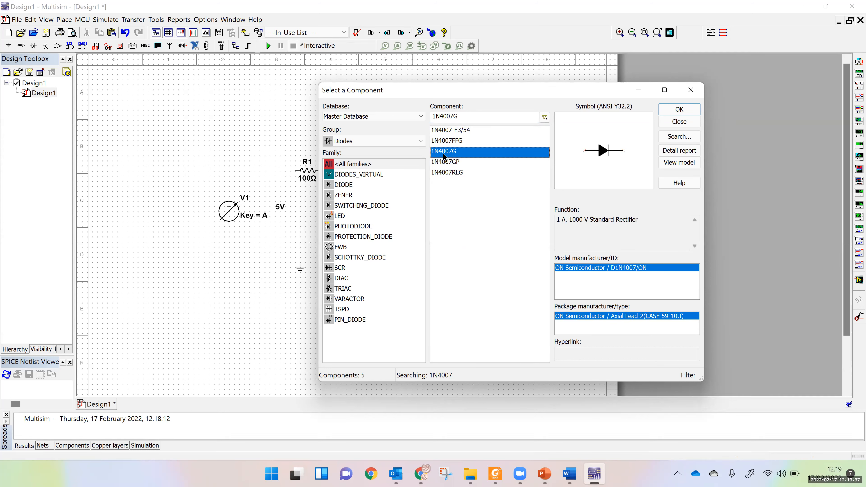
pyautogui.click(679, 108)
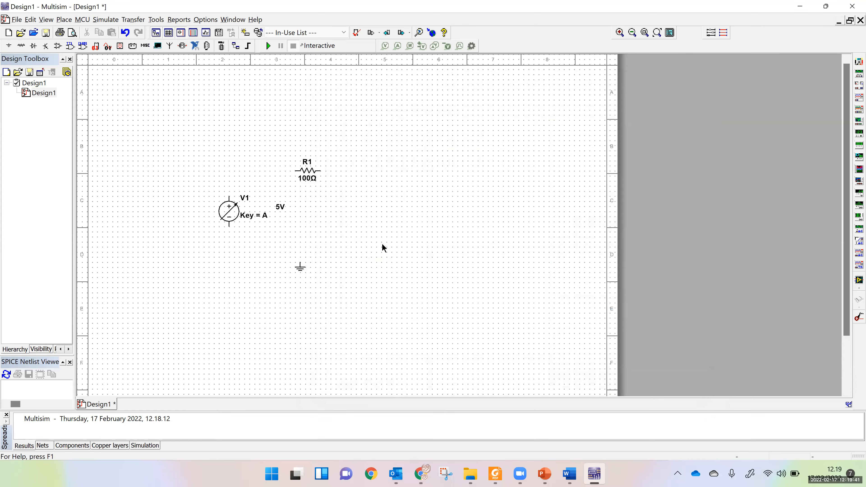
pyautogui.click(685, 94)
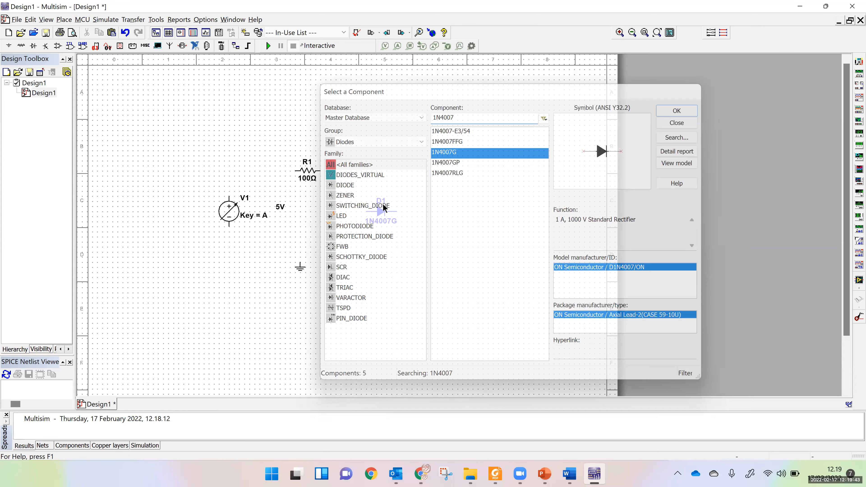
pyautogui.click(383, 207)
pyautogui.rightClick(379, 212)
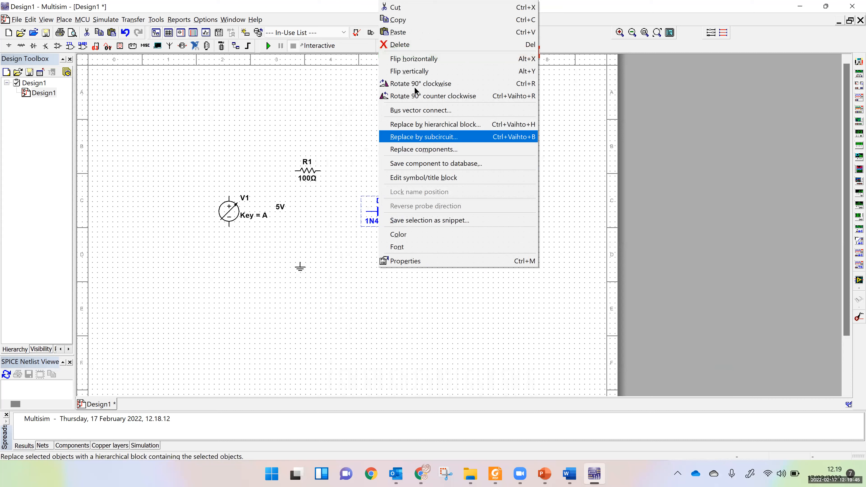
pyautogui.click(415, 91)
# - Wire the voltage source, resistor and diode into a series loop and attach the ground symbol to the bottom wire
pyautogui.click(381, 197)
pyautogui.click(318, 170)
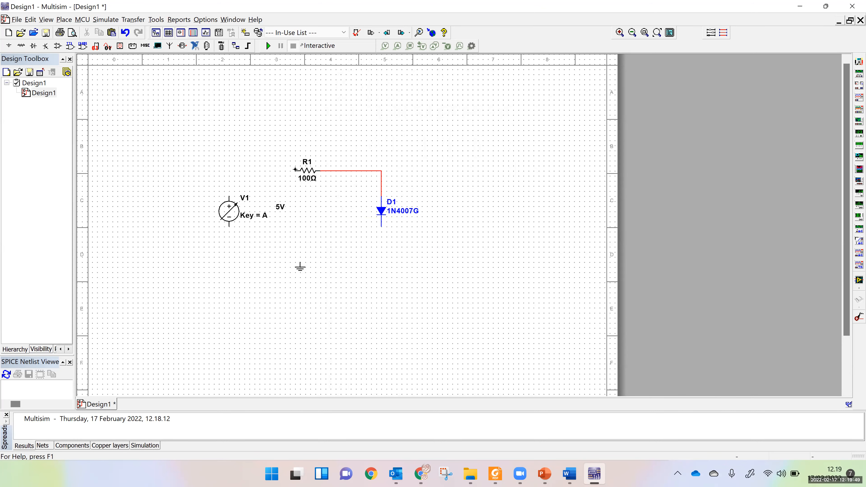
pyautogui.click(229, 197)
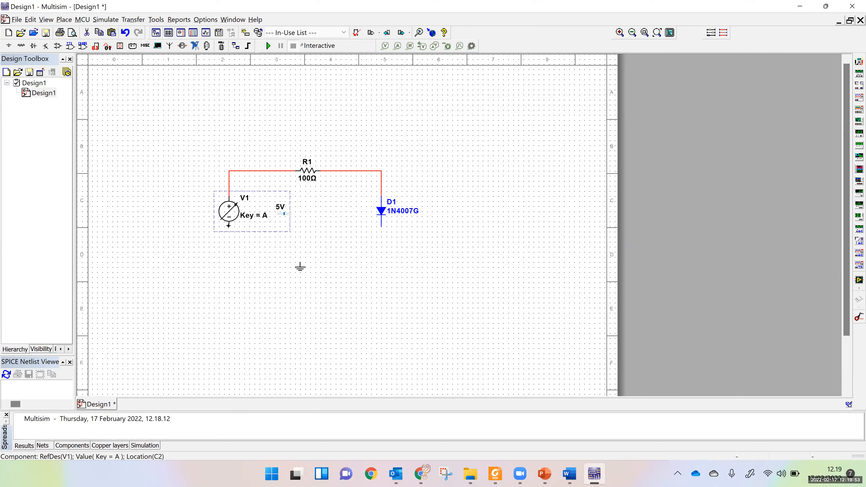
pyautogui.click(381, 226)
pyautogui.moveTo(320, 227); pyautogui.dragTo(303, 265)
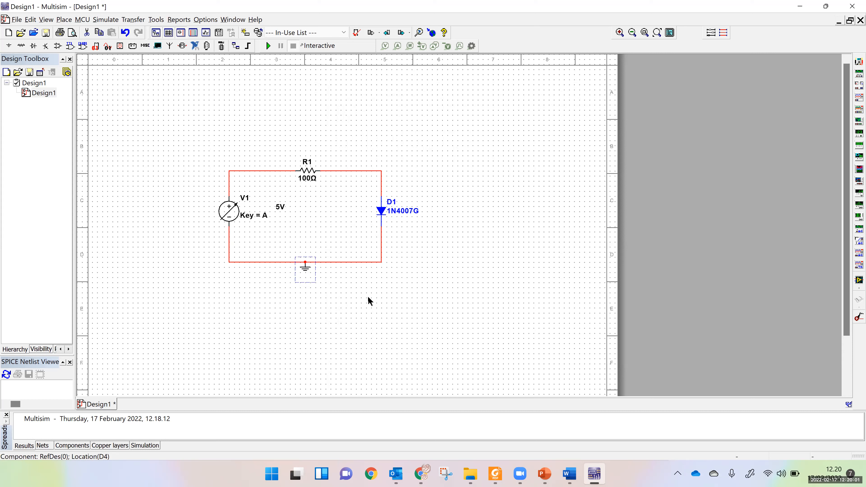
# - Move resistor R1 along the top wire closer to the voltage source
pyautogui.click(378, 301)
pyautogui.moveTo(307, 171); pyautogui.dragTo(267, 170)
pyautogui.click(306, 196)
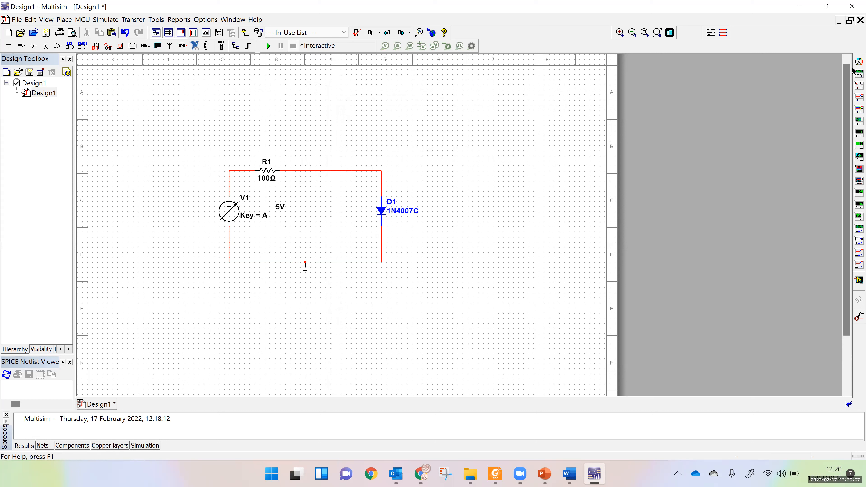
# - Place two multimeters, one above the top wire and the other up and to the right of the diode
pyautogui.click(858, 73)
pyautogui.click(327, 137)
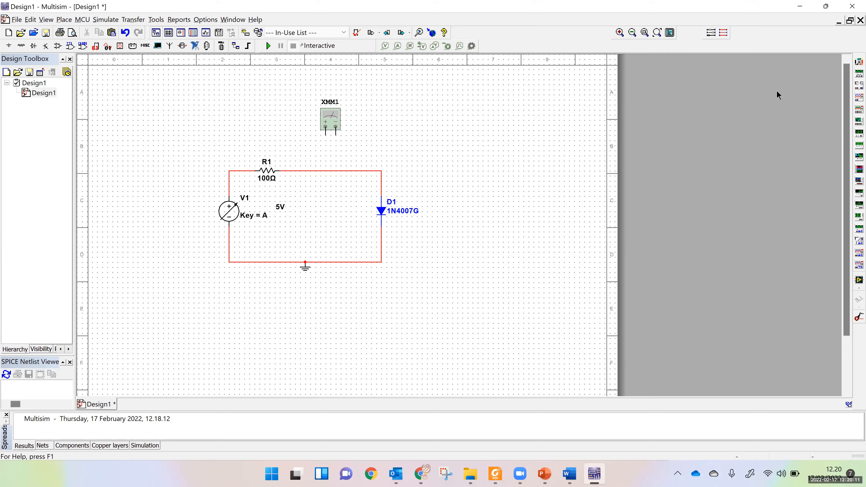
pyautogui.click(858, 62)
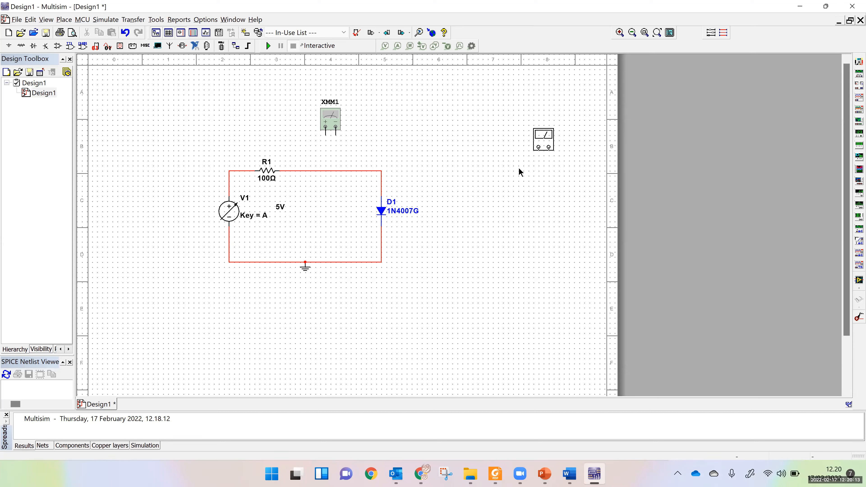
pyautogui.click(518, 161)
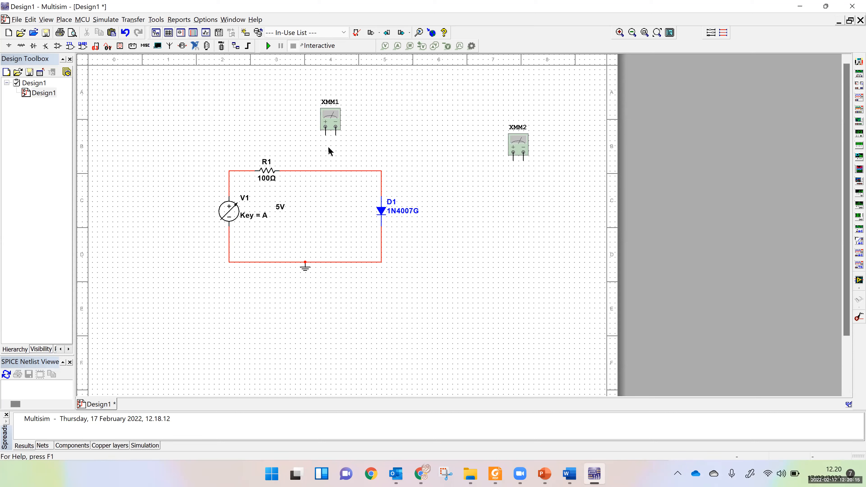
# - Connect multimeter XMM2 in parallel with diode D1, positive terminal to the top wire, and move it closer to the diode
pyautogui.doubleClick(518, 151)
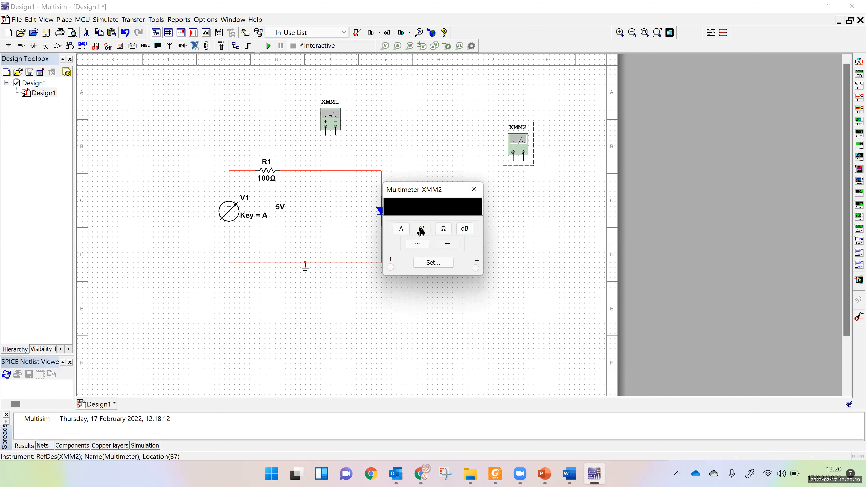
pyautogui.click(474, 190)
pyautogui.click(381, 171)
pyautogui.click(524, 152)
pyautogui.click(382, 262)
pyautogui.moveTo(521, 150); pyautogui.dragTo(451, 153)
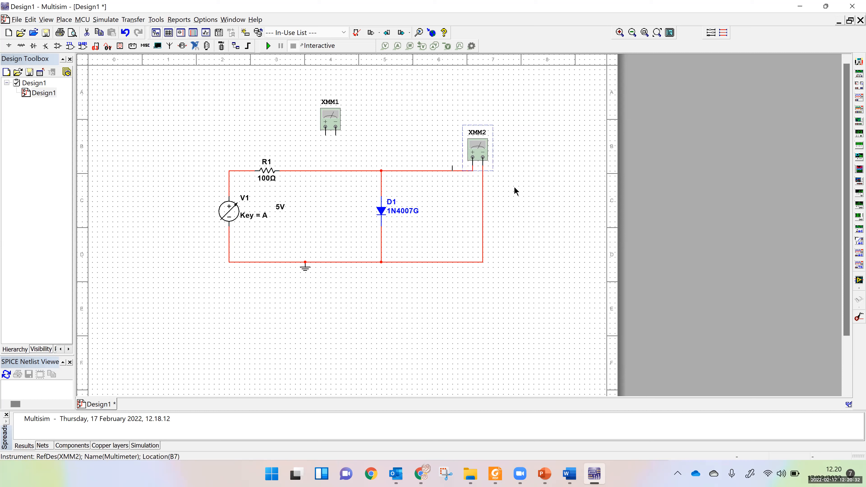
# - Delete the top wire between resistor R1 and diode D1 and connect multimeter XMM1 in series, positive terminal to R1
pyautogui.click(562, 204)
pyautogui.click(328, 171)
pyautogui.press('Delete')
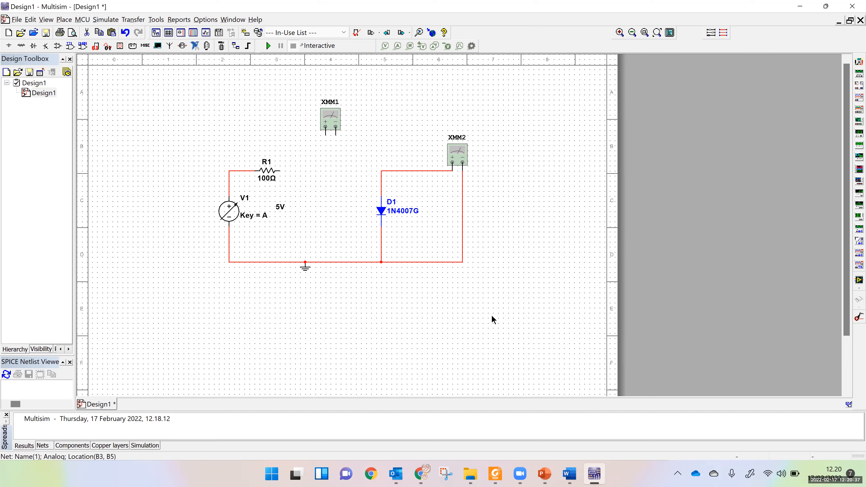
pyautogui.click(324, 136)
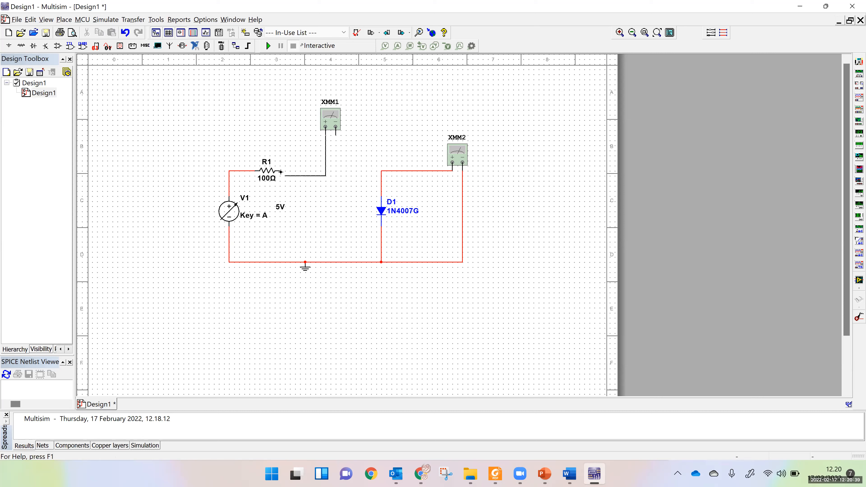
pyautogui.click(280, 171)
pyautogui.click(337, 134)
pyautogui.click(381, 171)
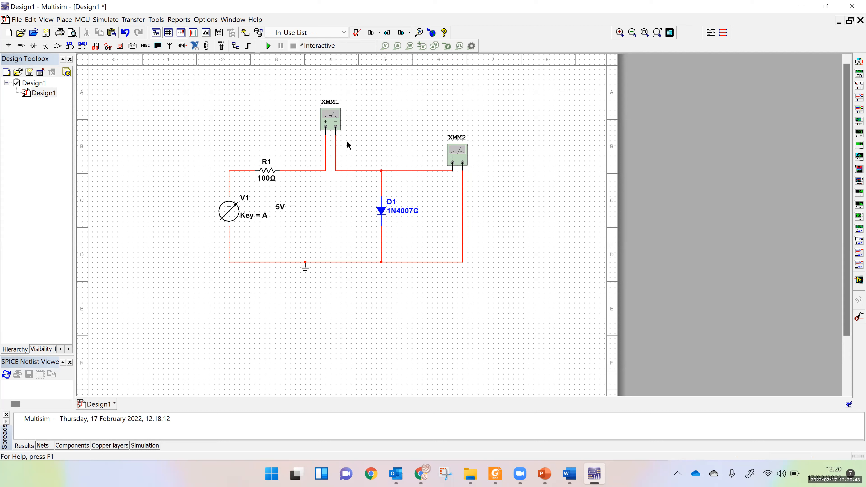
# - Move multimeter XMM1 closer to the top wire, then open its front panel and close it again
pyautogui.moveTo(334, 119); pyautogui.dragTo(326, 134)
pyautogui.doubleClick(326, 134)
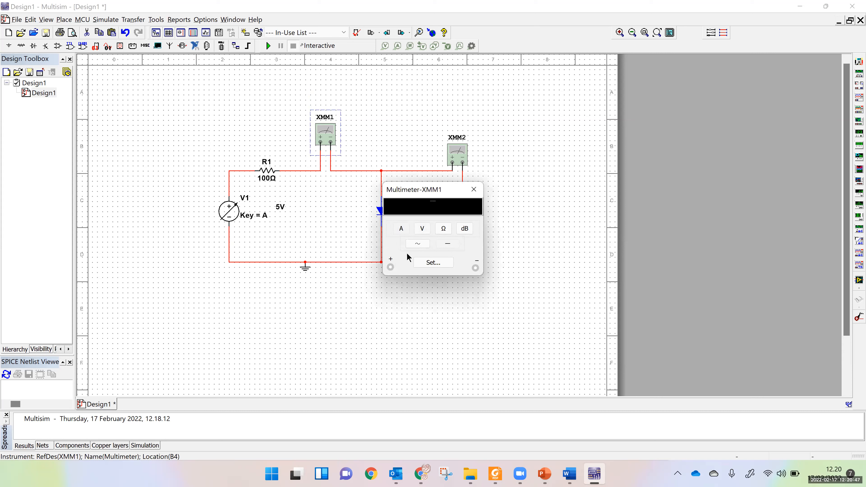
pyautogui.click(474, 189)
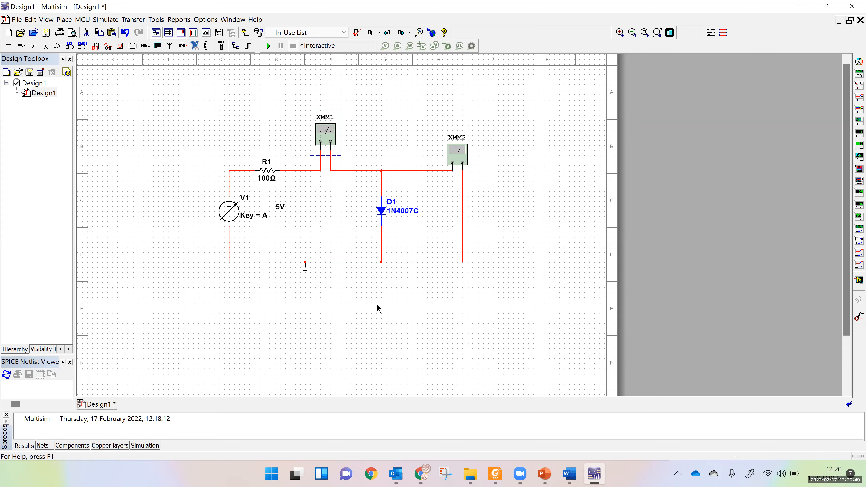
# - Open voltage source V1's value settings, then switch to Word and skim the Experiment 1 diode analysis document
pyautogui.doubleClick(229, 212)
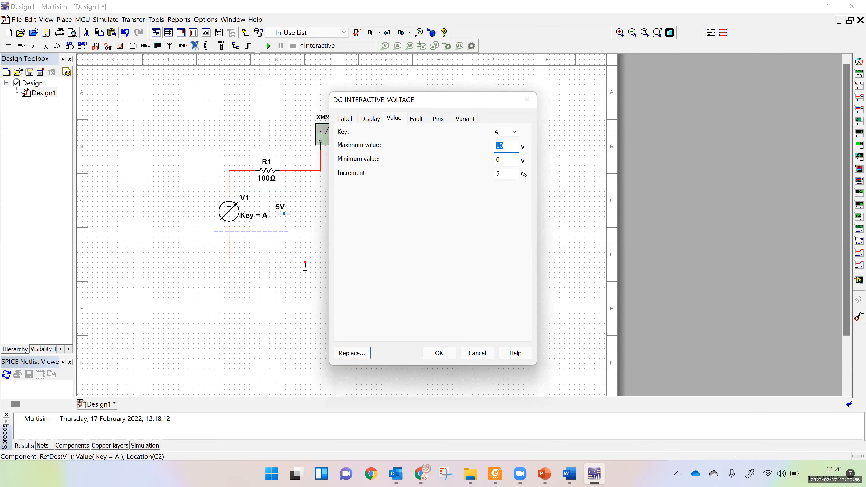
pyautogui.click(568, 475)
pyautogui.scroll(10, 472, 269)
pyautogui.scroll(-10, 469, 372)
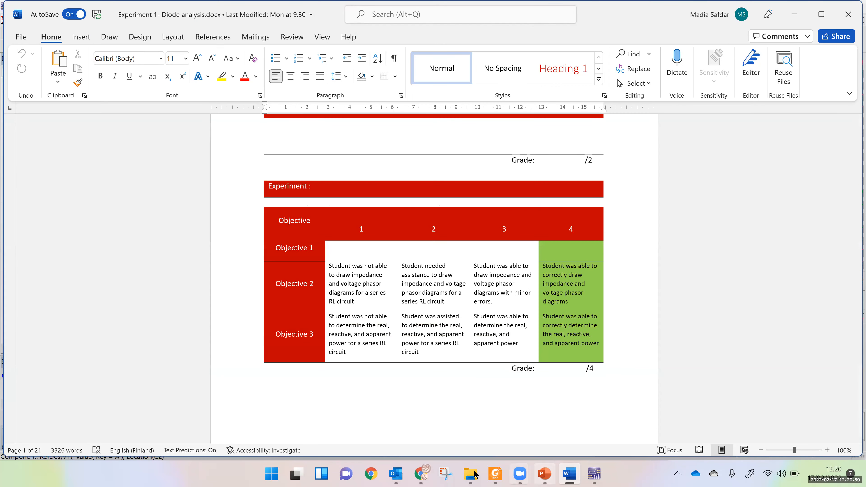
# - Switch to the Moodle page in Chrome and open the EE112-H Lab experiment exercises folder of the EE112-Spring2021-22 course
pyautogui.click(419, 474)
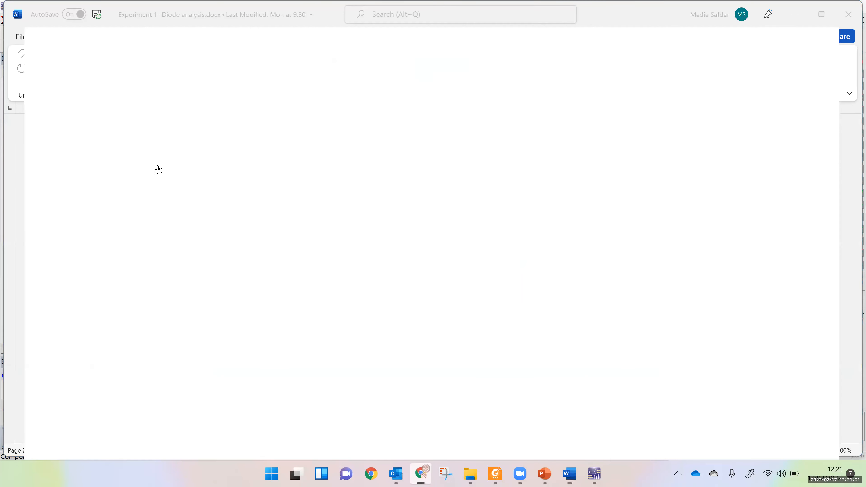
pyautogui.click(76, 10)
pyautogui.click(86, 97)
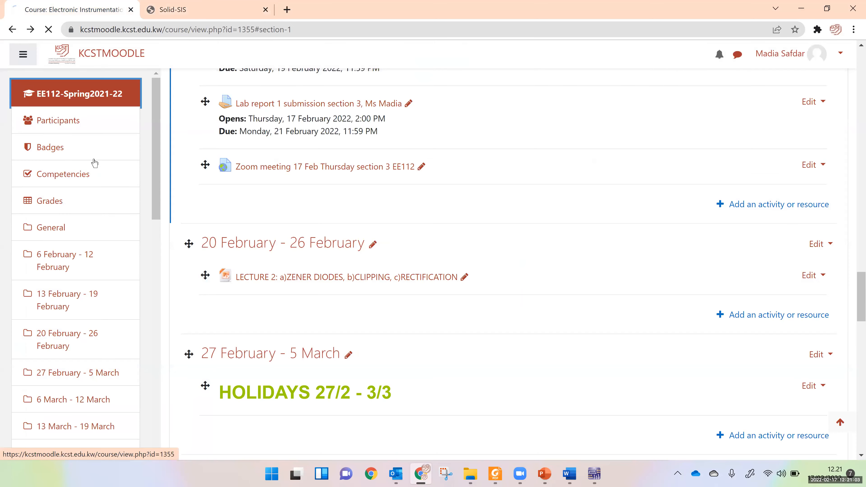
pyautogui.scroll(-5, 271, 209)
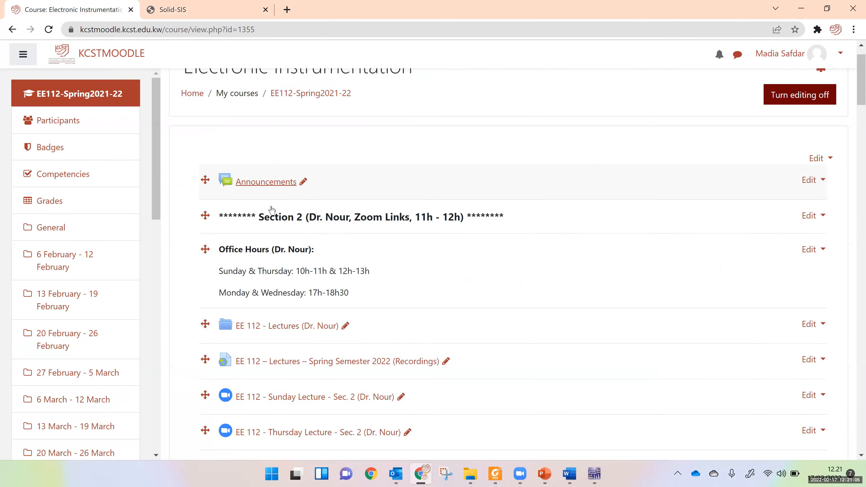
pyautogui.scroll(-8, 275, 300)
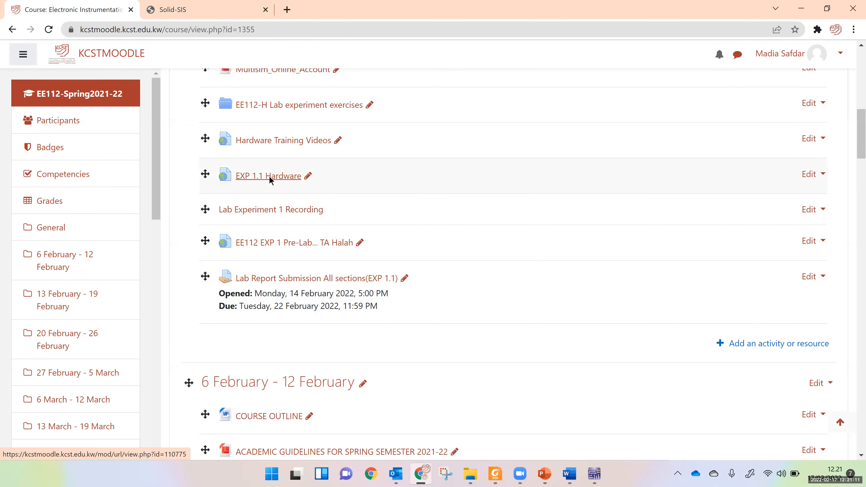
pyautogui.scroll(3, 270, 180)
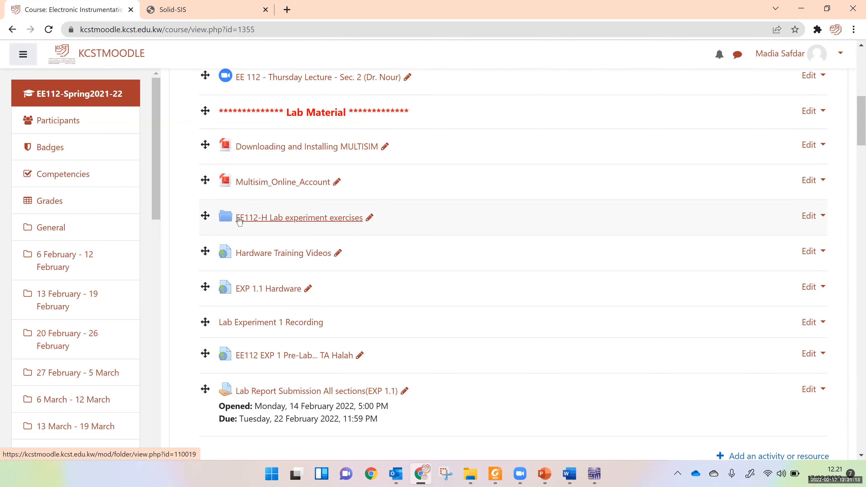
pyautogui.click(310, 218)
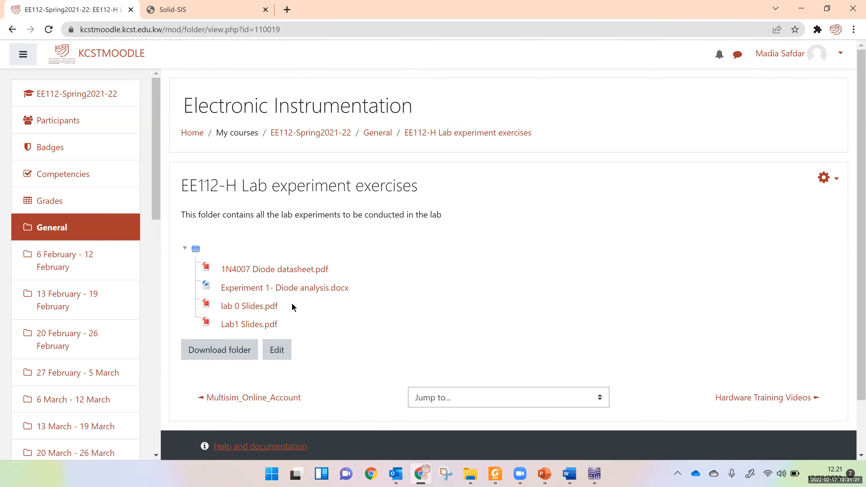
pyautogui.moveTo(286, 308); pyautogui.dragTo(284, 331)
pyautogui.click(365, 336)
# - Return to the experiment document in Word and find the forward-biasing circuit and its set-up instructions under Diode I-V Characteristics
pyautogui.click(568, 474)
pyautogui.scroll(-15, 450, 300)
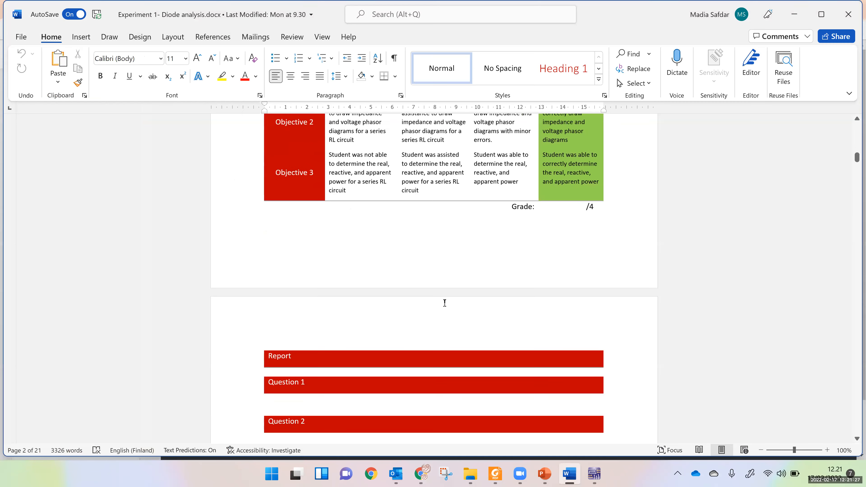
pyautogui.scroll(-20, 444, 303)
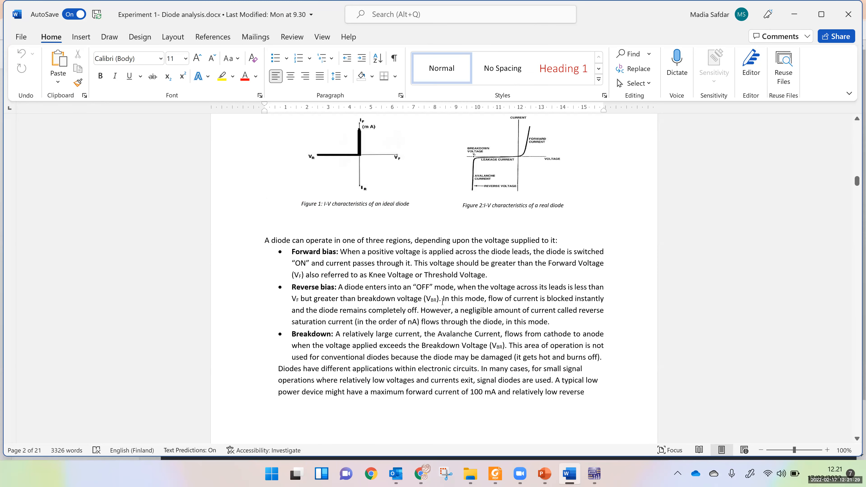
pyautogui.scroll(-20, 442, 302)
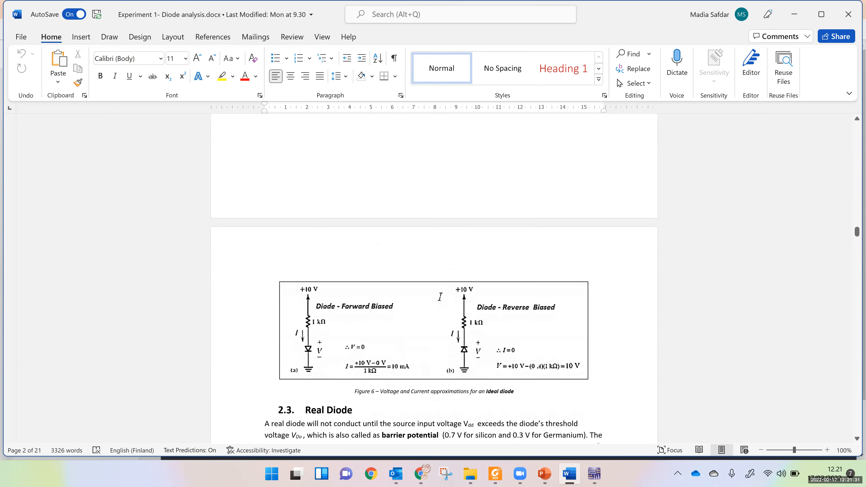
pyautogui.scroll(-20, 439, 296)
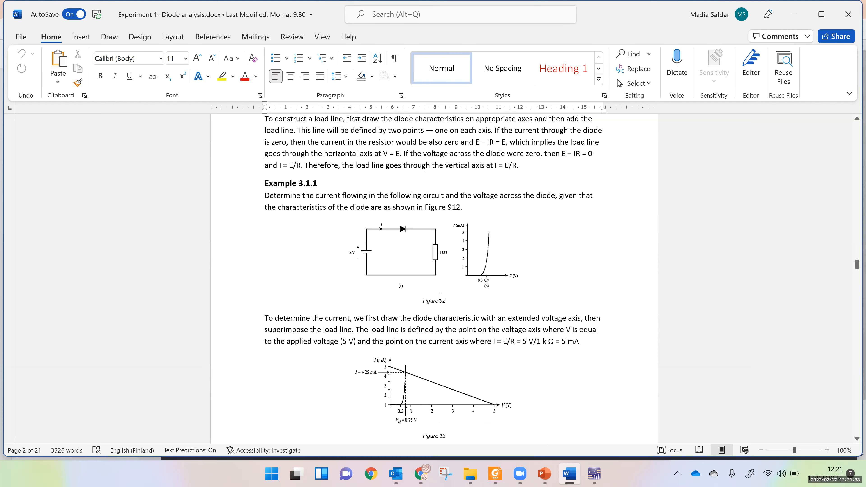
pyautogui.scroll(-20, 438, 294)
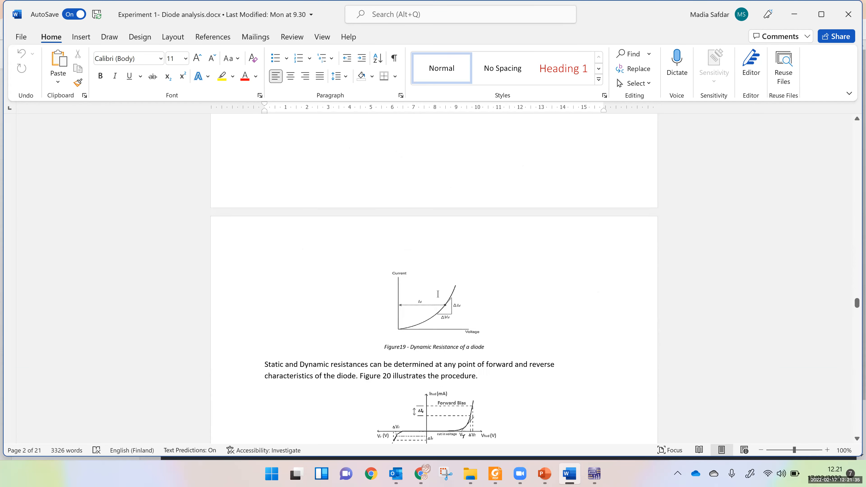
pyautogui.scroll(-5, 435, 291)
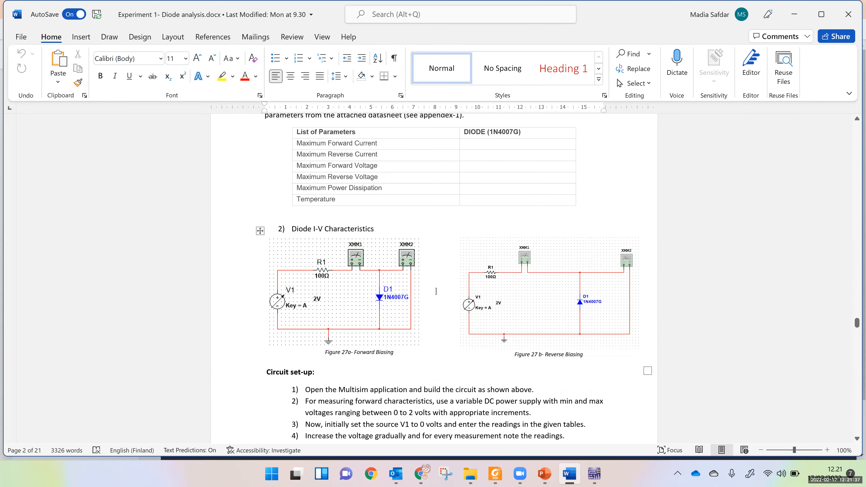
pyautogui.scroll(-1, 327, 203)
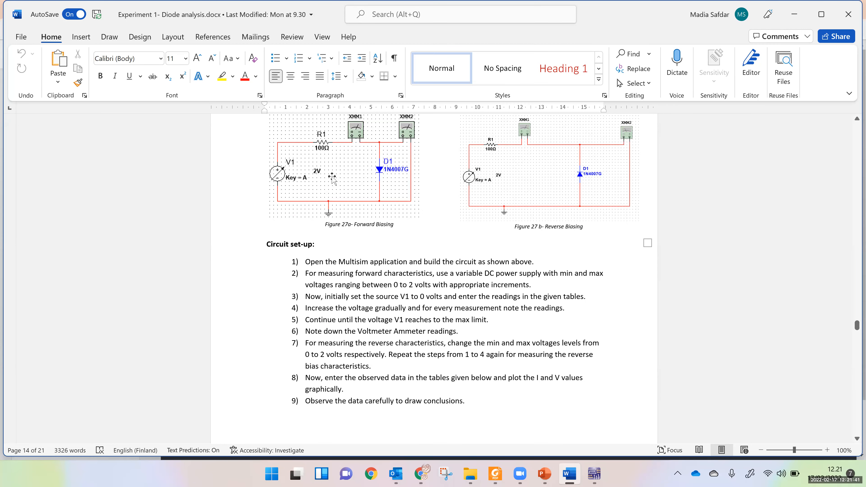
# - Check the first and last source voltages listed in the Forward Bias table
pyautogui.scroll(-8, 398, 260)
pyautogui.scroll(-3, 399, 274)
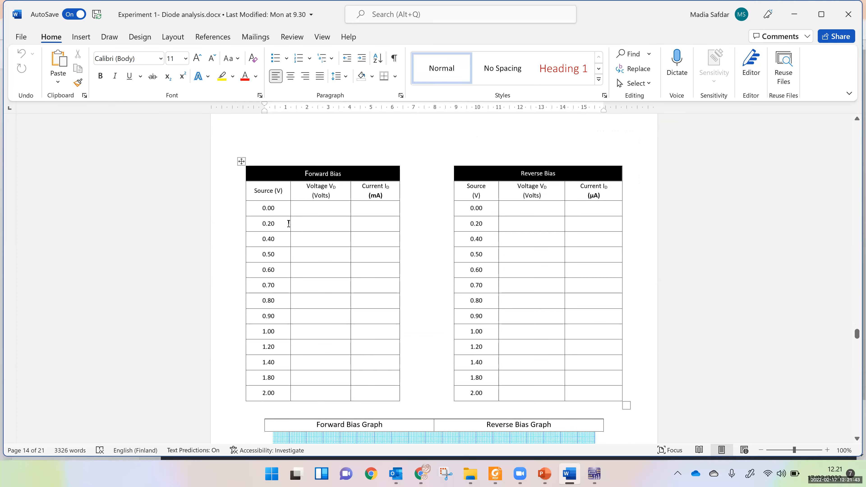
pyautogui.doubleClick(265, 207)
pyautogui.doubleClick(277, 396)
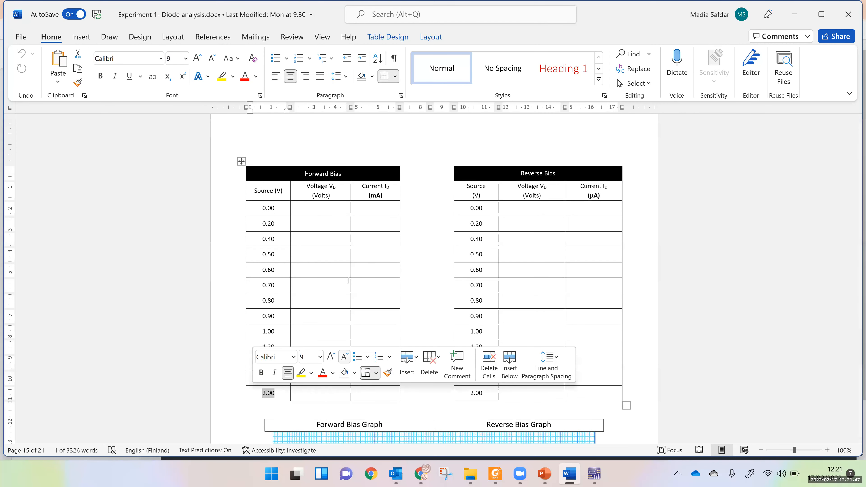
# - Read the source voltage range in circuit set-up step 2 and check the voltage increment in the Forward Bias table
pyautogui.scroll(5, 345, 278)
pyautogui.scroll(4, 341, 279)
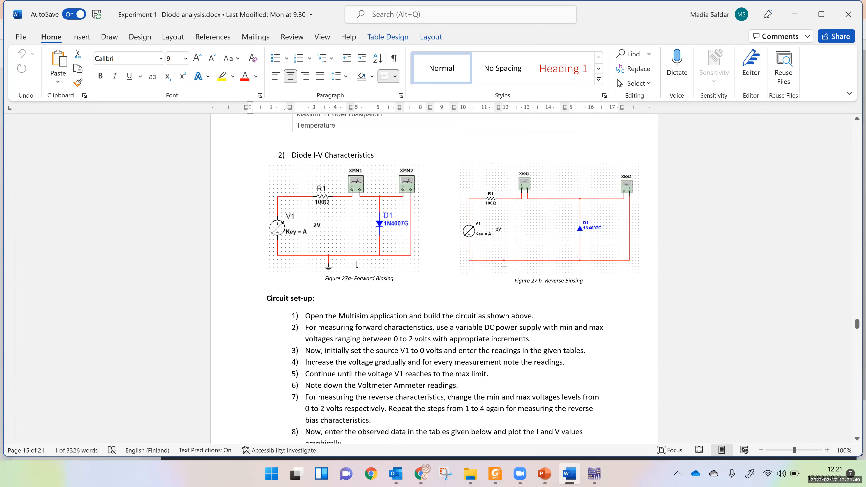
pyautogui.moveTo(316, 246); pyautogui.dragTo(524, 259)
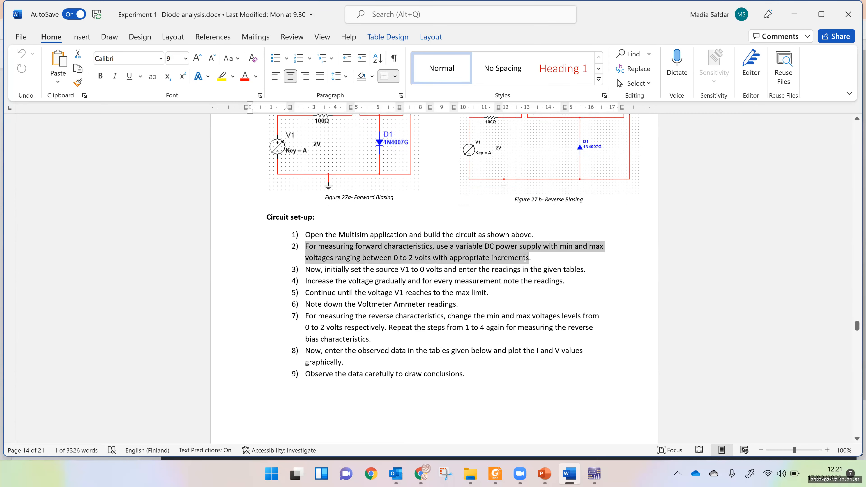
pyautogui.click(356, 253)
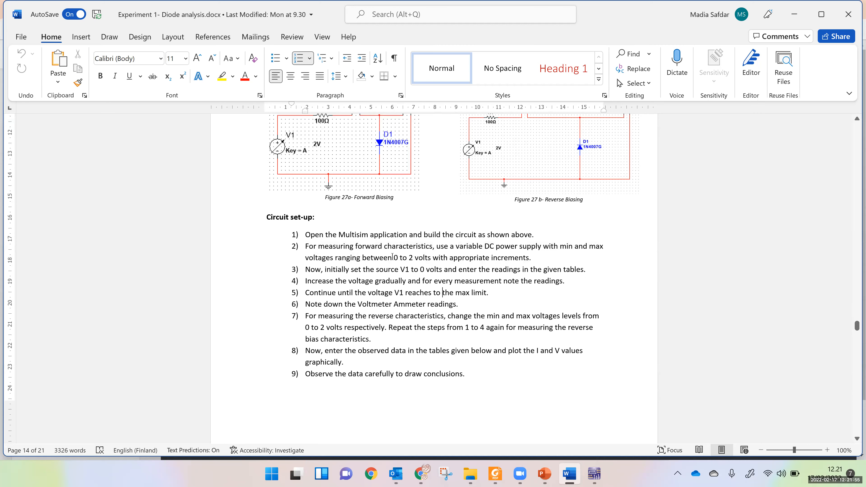
pyautogui.scroll(-8, 441, 281)
pyautogui.moveTo(261, 277); pyautogui.dragTo(280, 280)
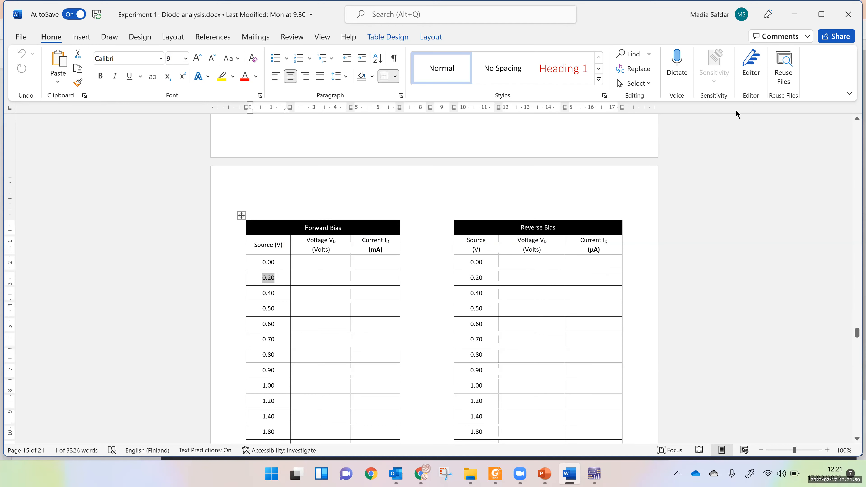
# - Switch back to Multisim and set voltage source V1's maximum value to 2 V and its increment to 0.1 %
pyautogui.click(800, 17)
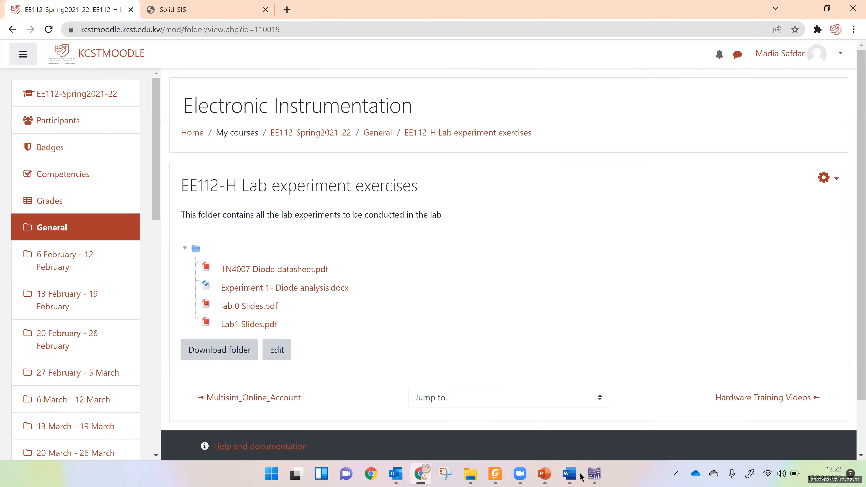
pyautogui.click(595, 475)
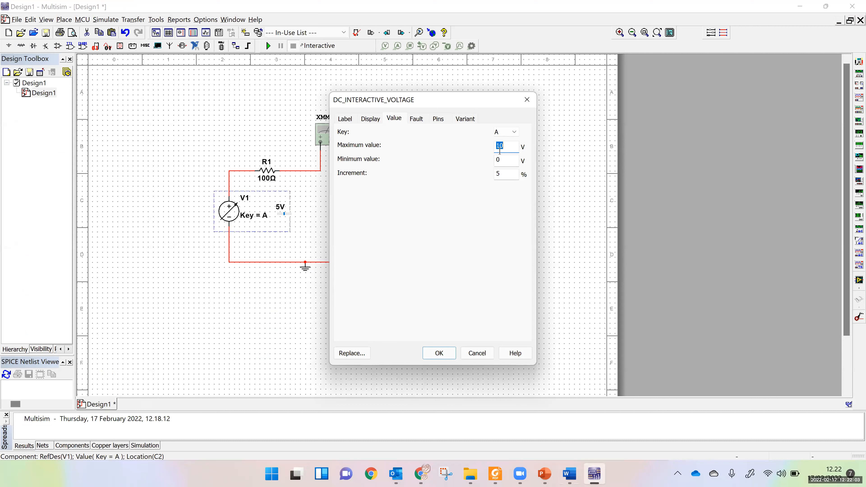
pyautogui.write('2')
pyautogui.press('Tab')
pyautogui.press('Tab')
pyautogui.moveTo(505, 180); pyautogui.dragTo(483, 181)
pyautogui.write('+')
pyautogui.click(435, 352)
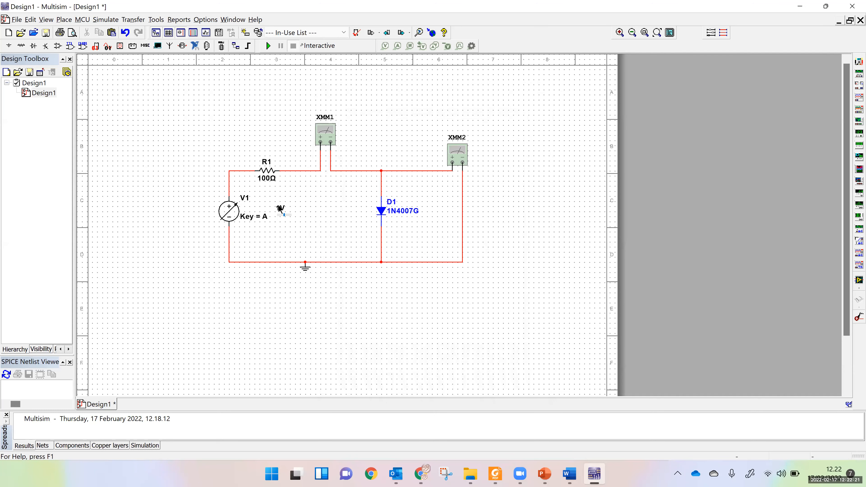
# - Review voltage source V1's value settings without changing them, and lower its output to 0 V on the schematic
pyautogui.doubleClick(231, 207)
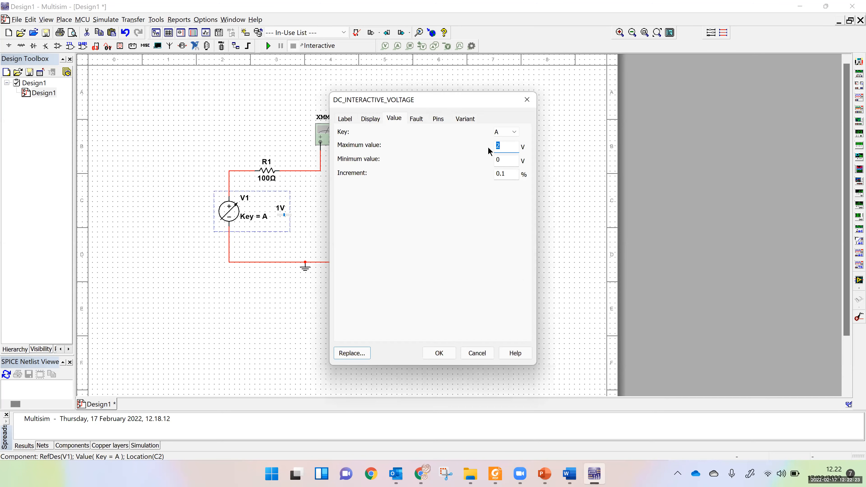
pyautogui.click(527, 100)
pyautogui.moveTo(284, 215); pyautogui.dragTo(275, 215)
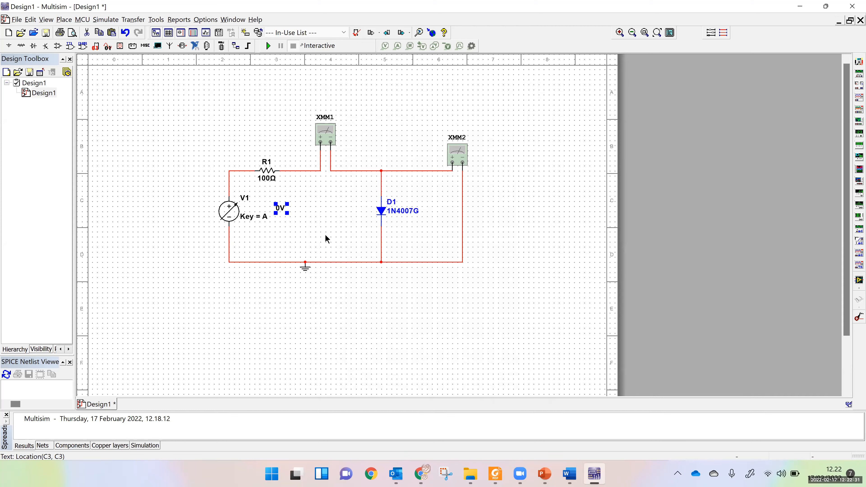
pyautogui.click(266, 230)
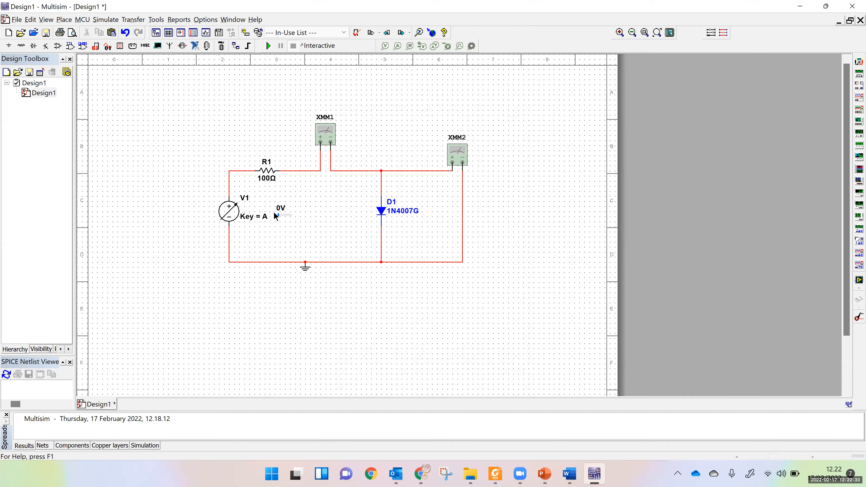
# - Adjust voltage source V1's output to 0.036 V and set its increment to 10 %
pyautogui.moveTo(280, 218); pyautogui.dragTo(280, 217)
pyautogui.doubleClick(228, 210)
pyautogui.write('10')
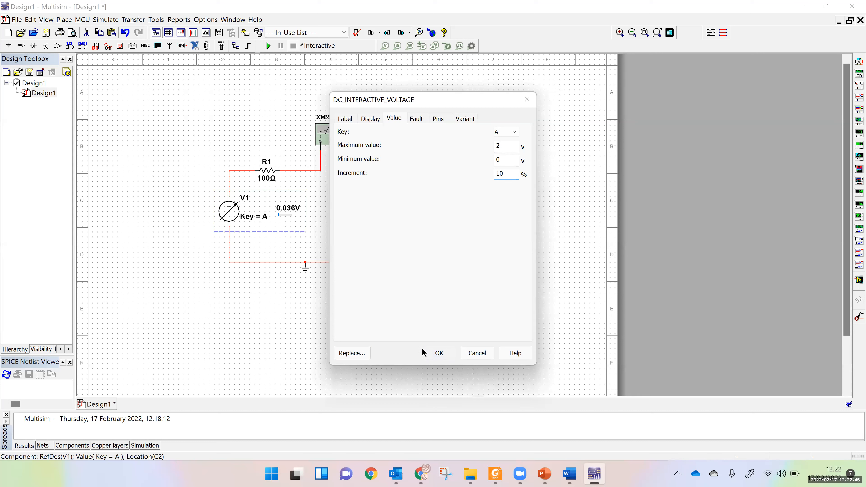
pyautogui.click(430, 353)
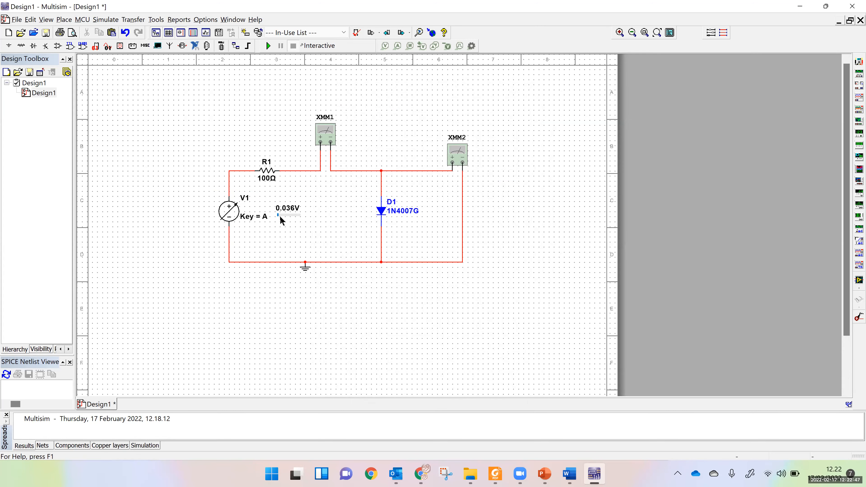
# - Step voltage source V1's output up and down by its increment and bring it back to 0 V
pyautogui.moveTo(278, 216); pyautogui.dragTo(279, 216)
pyautogui.moveTo(279, 217)
pyautogui.press('a')
pyautogui.press('a')
pyautogui.hotkey('shift', 'a')
pyautogui.press('a')
pyautogui.hotkey('shift', 'a')
pyautogui.hotkey('shift', 'a')
# - Set voltage source V1's increment to 0.1 %
pyautogui.doubleClick(280, 216)
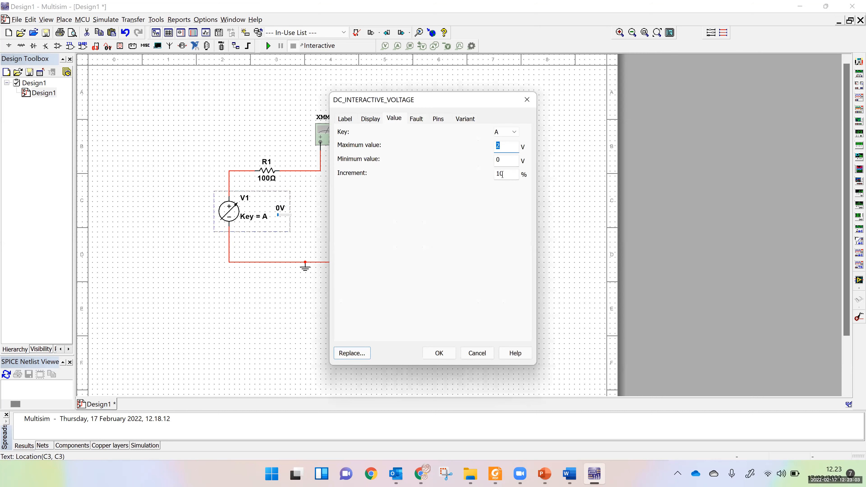
pyautogui.moveTo(505, 173); pyautogui.dragTo(490, 174)
pyautogui.click(506, 176)
pyautogui.write('0.')
pyautogui.click(436, 354)
# - Try stepping voltage source V1's output up and down with the 0.1 % increment
pyautogui.moveTo(279, 219)
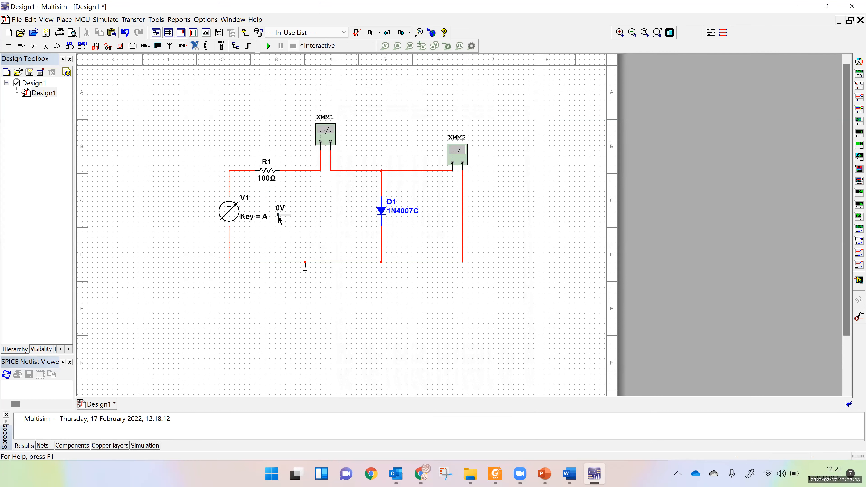
pyautogui.press('a')
pyautogui.press('a')
pyautogui.press('a')
pyautogui.hotkey('shift', 'a')
pyautogui.hotkey('shift', 'a')
# - Switch to Word to check the experiment's circuit set-up instructions for the source voltage, and return to Multisim
pyautogui.click(569, 473)
pyautogui.scroll(3, 428, 230)
pyautogui.scroll(5, 427, 230)
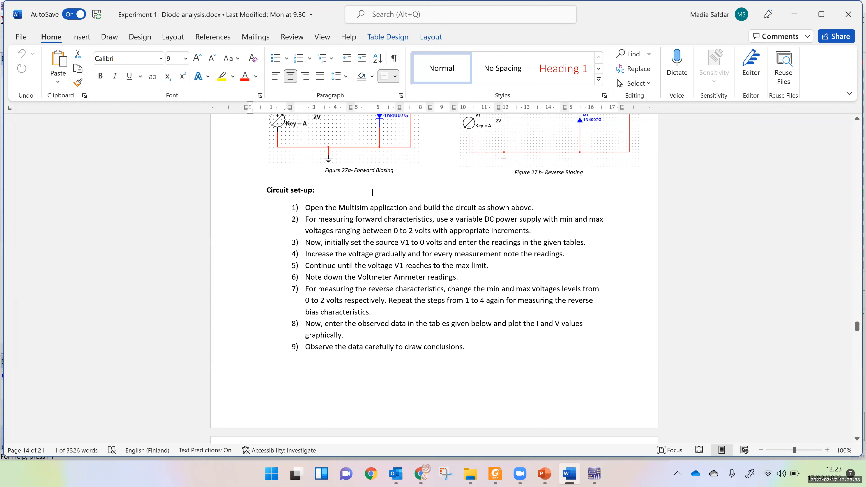
pyautogui.hotkey('alt', 'Tab')
# - Set voltage source V1's increment to 5 %, keeping A as its control key
pyautogui.doubleClick(240, 208)
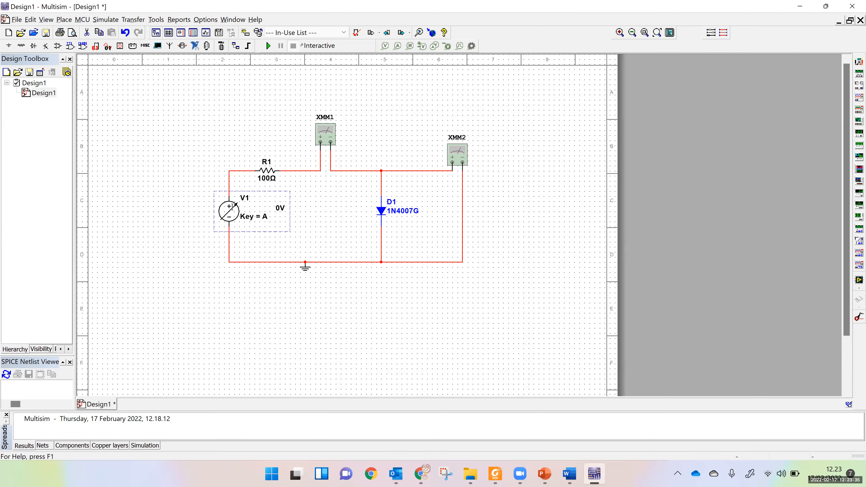
pyautogui.moveTo(495, 174); pyautogui.dragTo(515, 176)
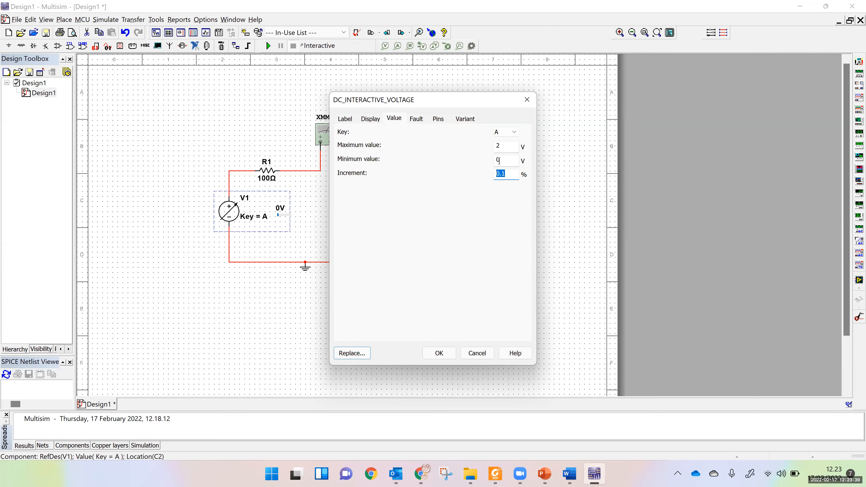
pyautogui.click(514, 133)
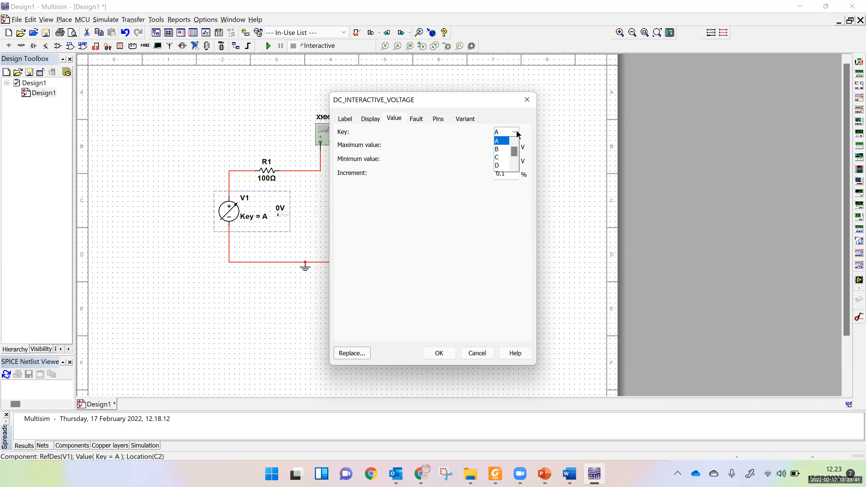
pyautogui.click(516, 132)
pyautogui.moveTo(507, 174); pyautogui.dragTo(490, 172)
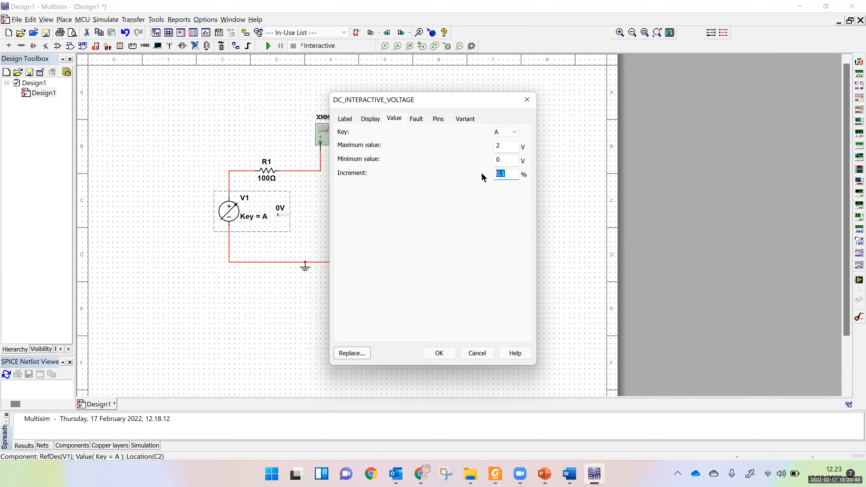
pyautogui.write('1')
pyautogui.click(439, 353)
# - Test V1's output by stepping it up and back to 0 V, and review its value settings
pyautogui.moveTo(278, 218); pyautogui.dragTo(279, 216)
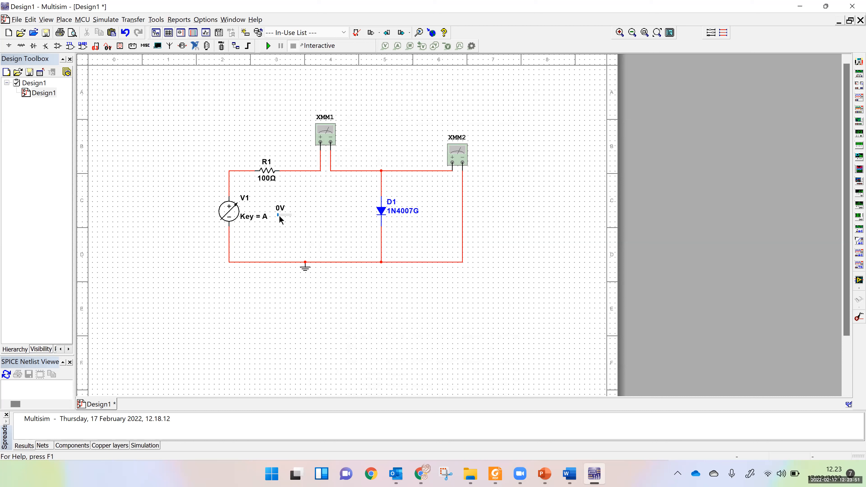
pyautogui.press('a')
pyautogui.hotkey('shift', 'a')
pyautogui.hotkey('shift', 'a')
pyautogui.hotkey('shift', 'a')
pyautogui.doubleClick(229, 214)
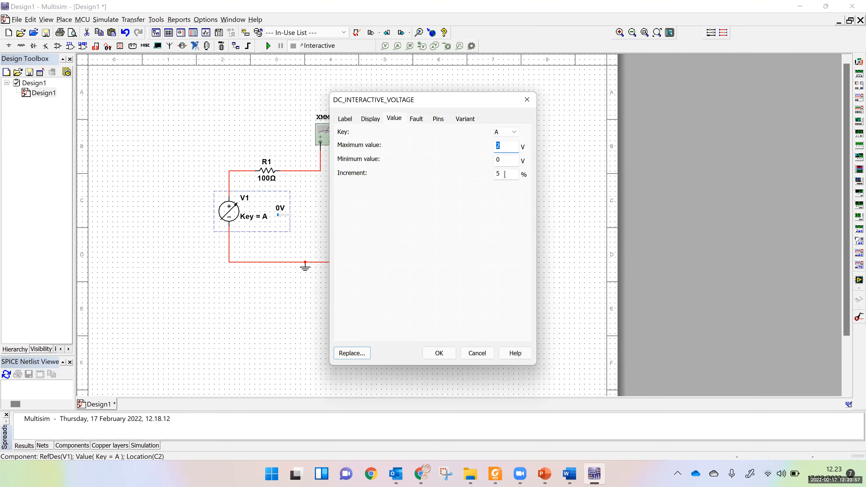
pyautogui.click(441, 356)
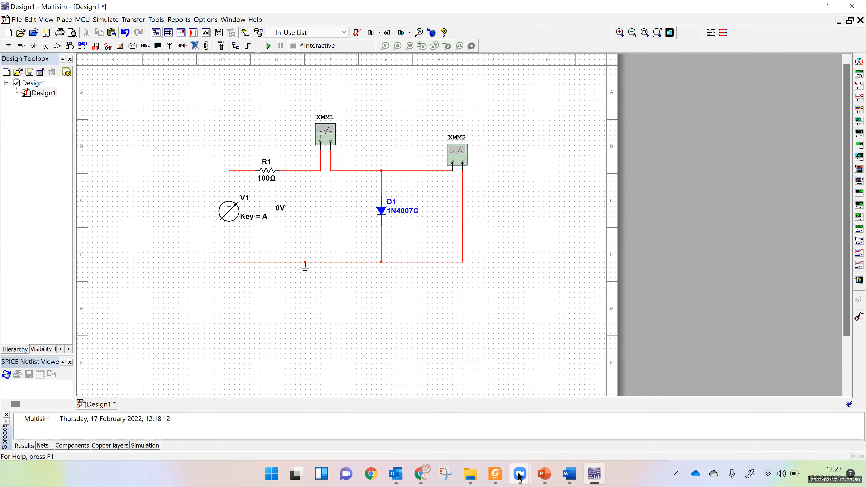
# - Switch to Word and check the source voltages listed in the Forward Bias results table
pyautogui.click(570, 475)
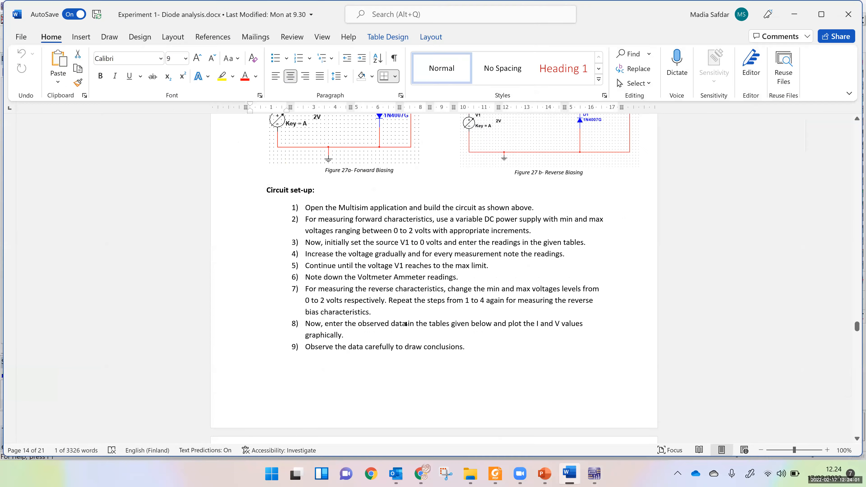
pyautogui.scroll(-4, 300, 220)
pyautogui.click(276, 195)
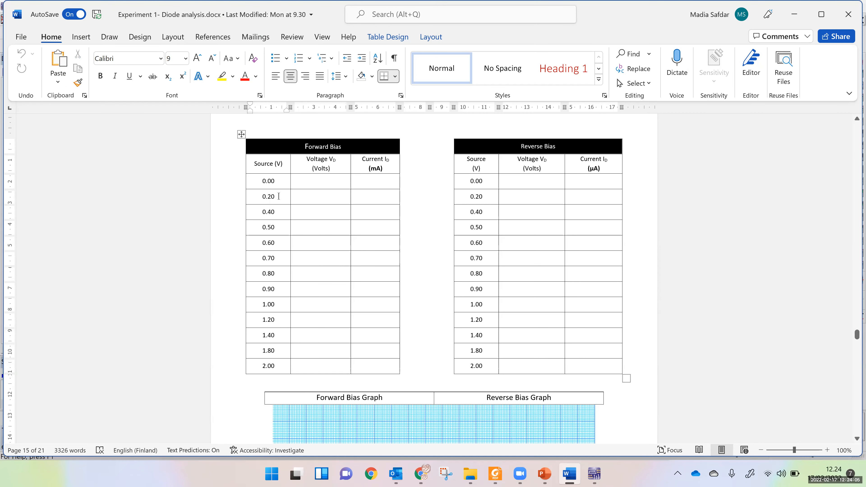
pyautogui.click(801, 15)
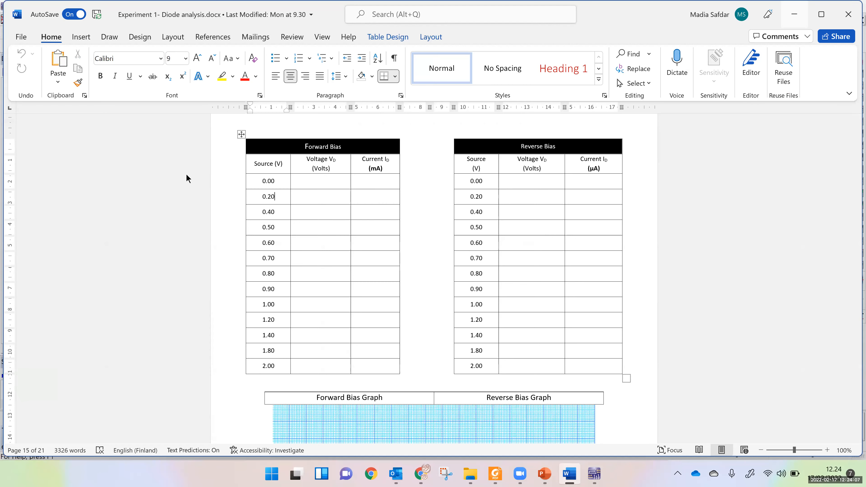
# - Raise voltage source V1's output to 0.1 V on the Multisim schematic and start the simulation
pyautogui.moveTo(233, 220); pyautogui.dragTo(228, 219)
pyautogui.doubleClick(228, 218)
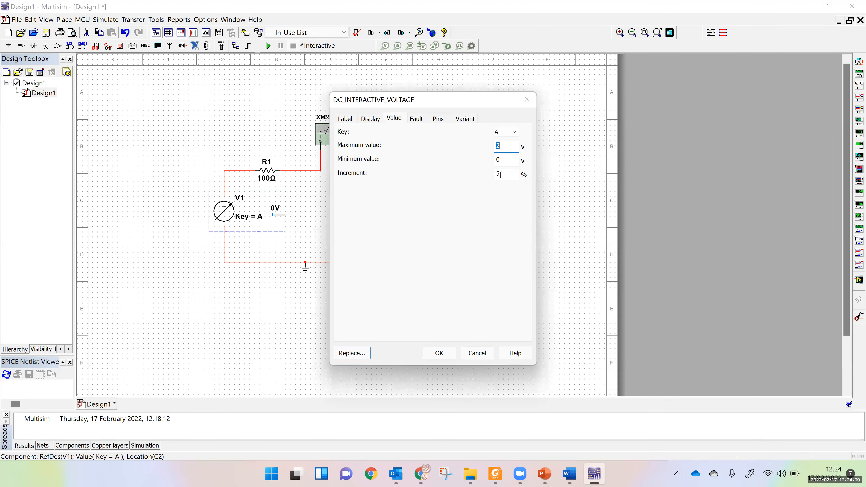
pyautogui.click(438, 353)
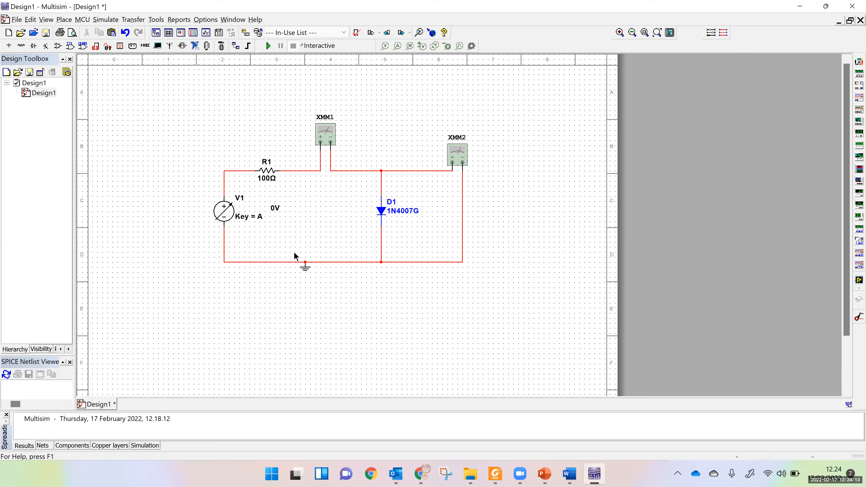
pyautogui.moveTo(274, 218)
pyautogui.press('a')
pyautogui.press('F5')
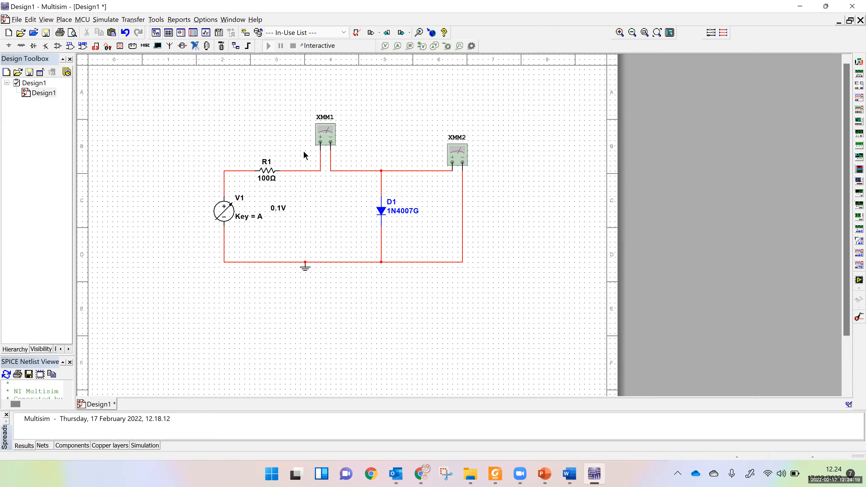
# - Open the readout windows of multimeters XMM1 and XMM2 and place them on opposite sides of the circuit
pyautogui.doubleClick(325, 138)
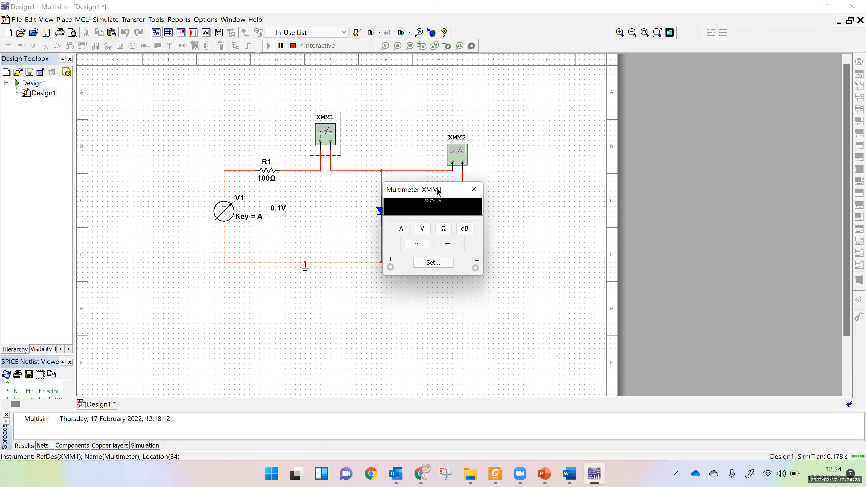
pyautogui.moveTo(439, 192); pyautogui.dragTo(191, 94)
pyautogui.doubleClick(458, 155)
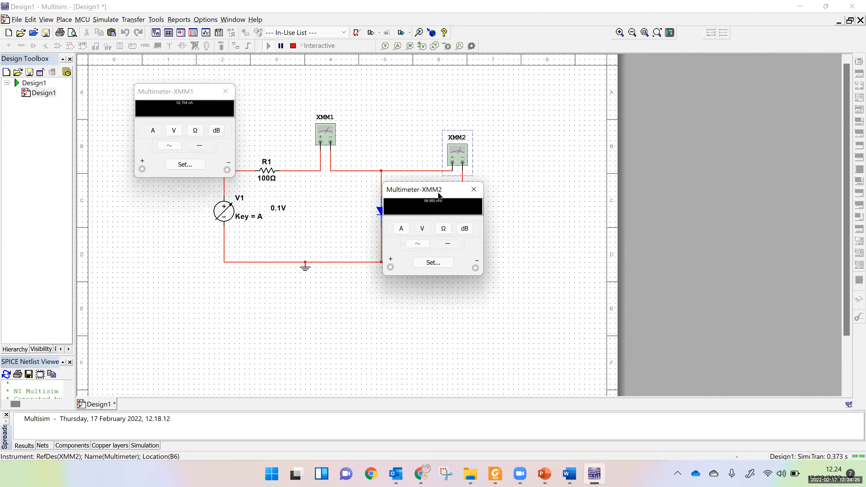
pyautogui.moveTo(439, 193); pyautogui.dragTo(537, 100)
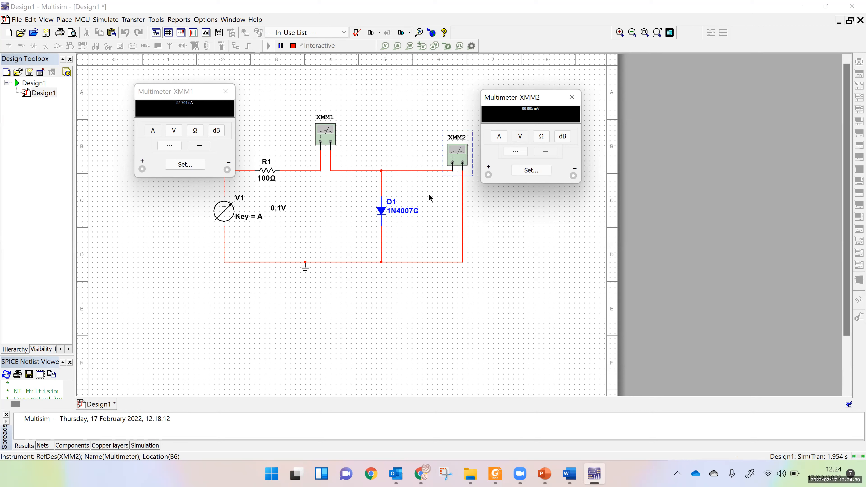
# - Bring the Word results table below the multimeter readouts and compare its current and voltage columns with them
pyautogui.click(569, 473)
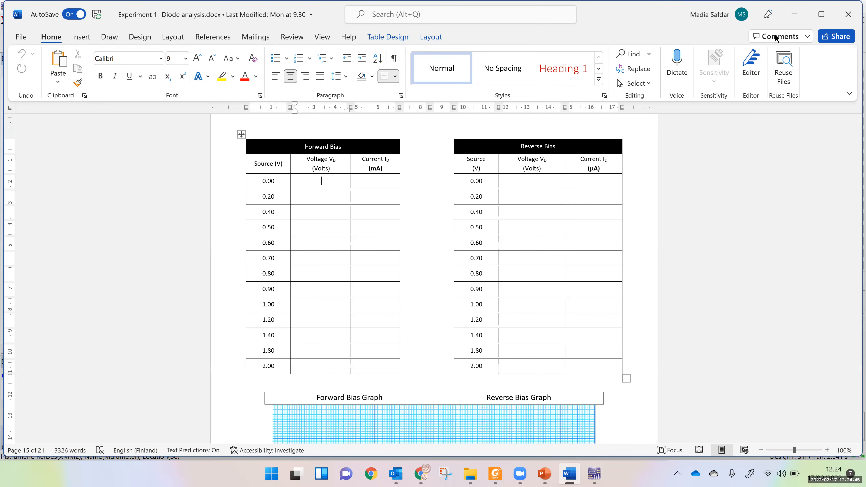
pyautogui.moveTo(607, 15); pyautogui.dragTo(645, 176)
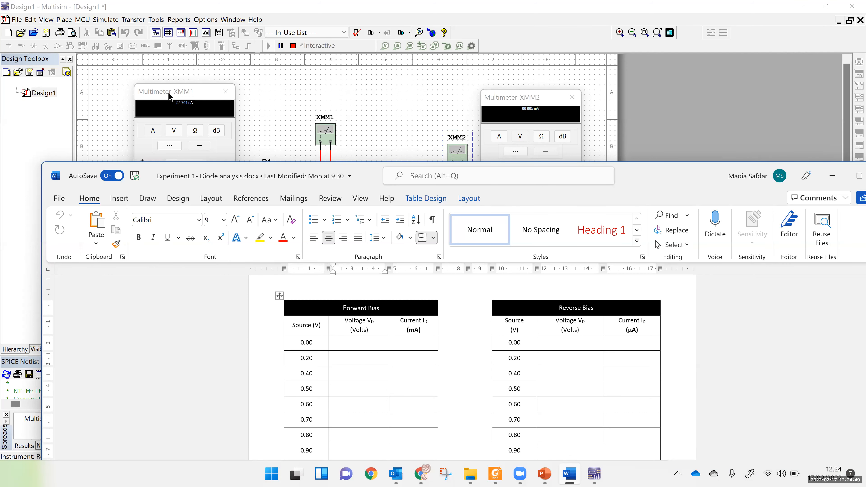
pyautogui.click(154, 132)
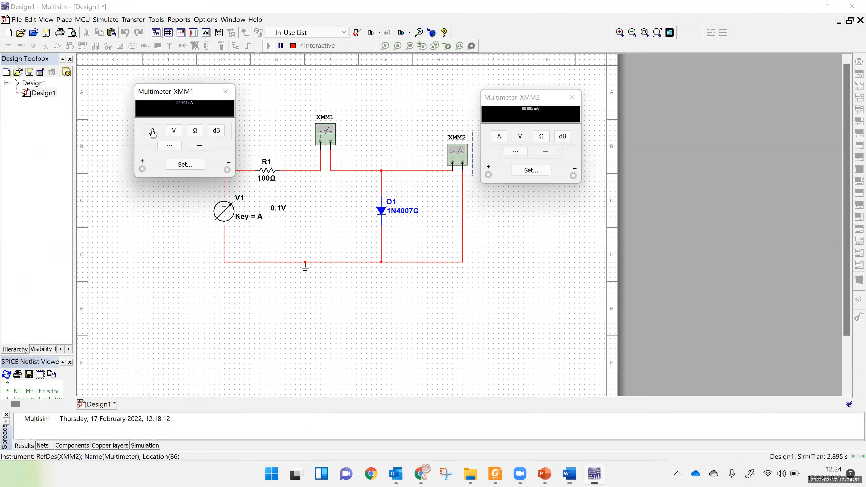
pyautogui.hotkey('alt', 'Tab')
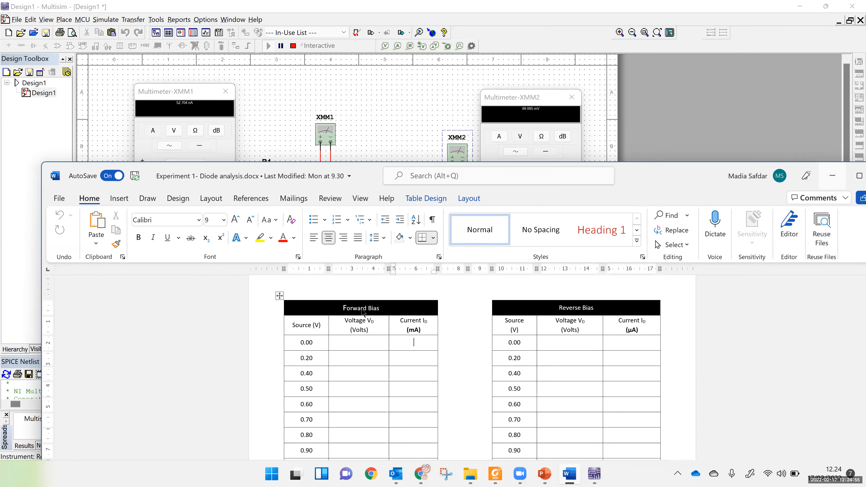
pyautogui.click(832, 175)
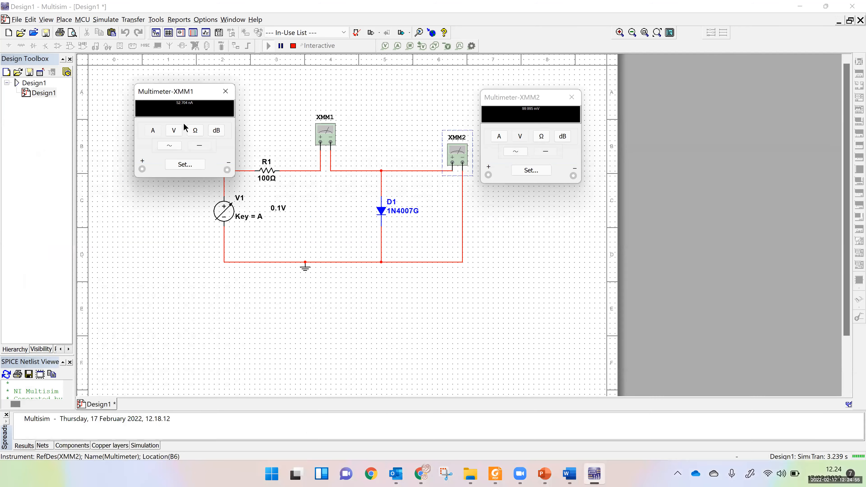
# - Show the whole Forward Bias table in Word and highlight its voltage and current cells from 0.00 to 2.00 V
pyautogui.click(569, 473)
pyautogui.scroll(1, 451, 300)
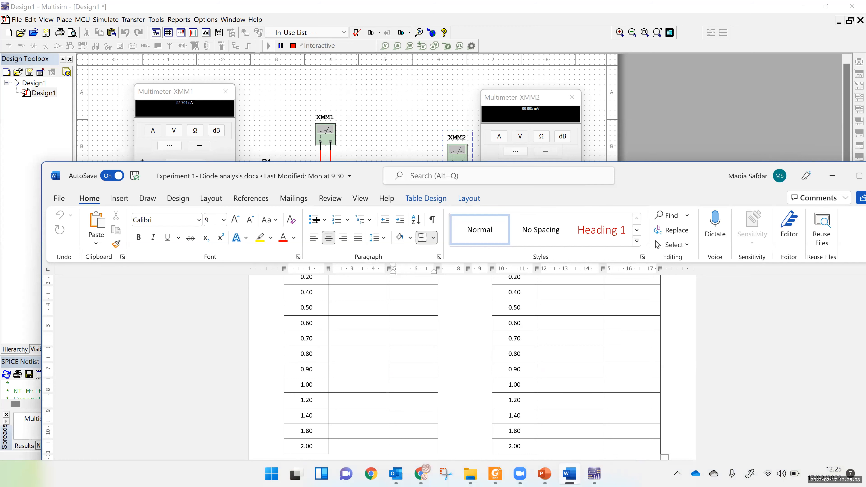
pyautogui.moveTo(366, 175); pyautogui.dragTo(350, 39)
pyautogui.scroll(4, 339, 236)
pyautogui.moveTo(339, 237); pyautogui.dragTo(394, 431)
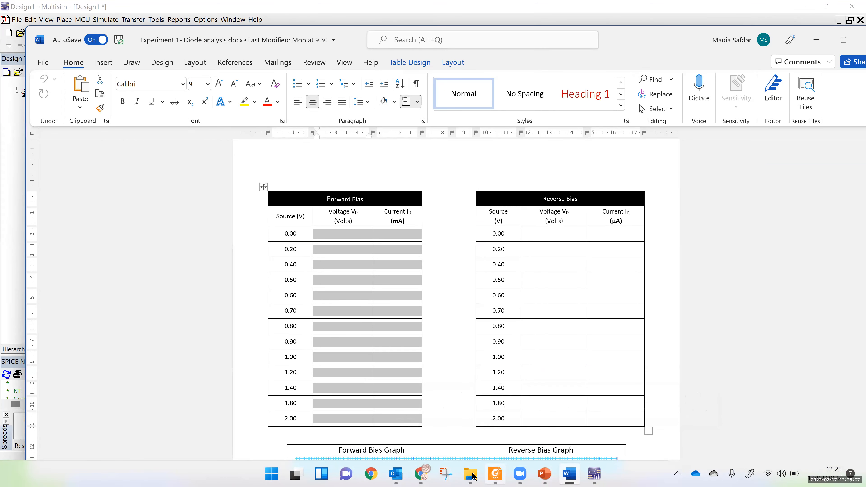
# - Open the workbook Lab1 graph.xlsx from the EE112 folder and show its Forward Biased simulation results
pyautogui.click(428, 404)
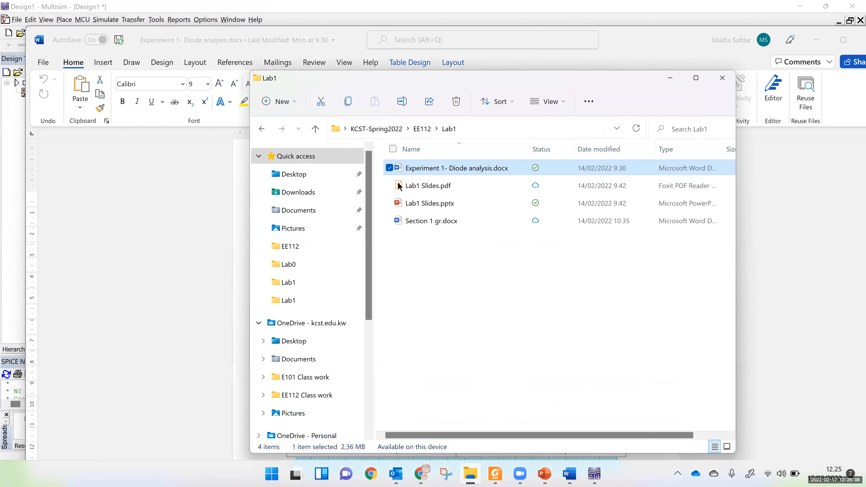
pyautogui.click(417, 129)
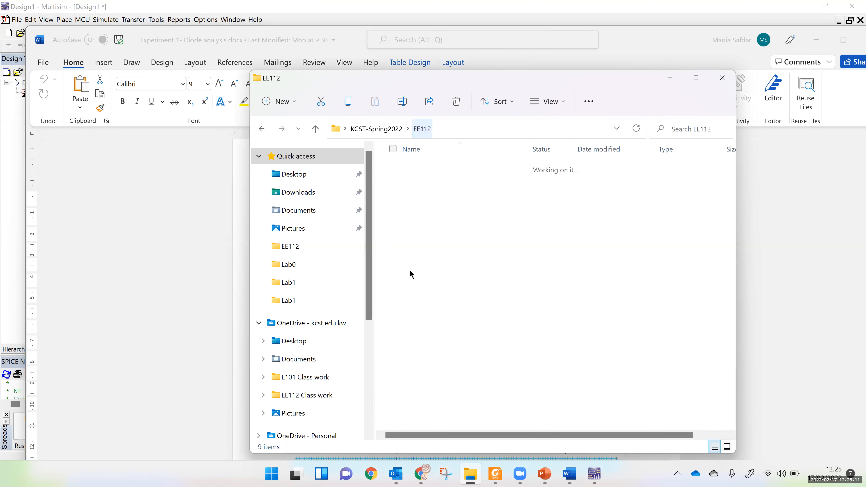
pyautogui.click(439, 291)
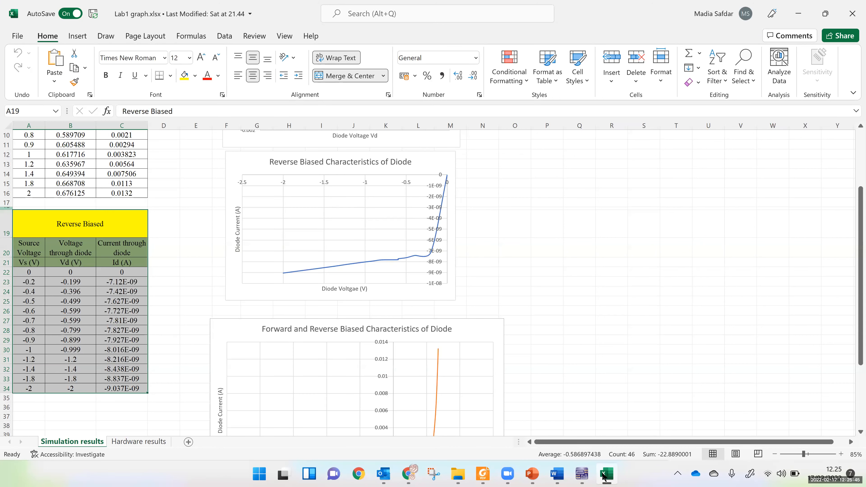
pyautogui.scroll(3, 624, 3)
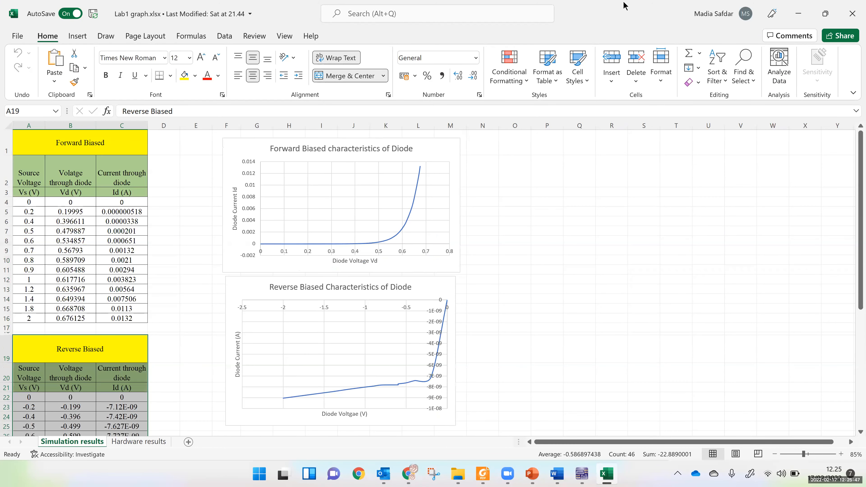
# - Insert a scatter chart with smooth lines and markers from forward-biased data B4:C16 and place it beside the existing charts
pyautogui.click(137, 213)
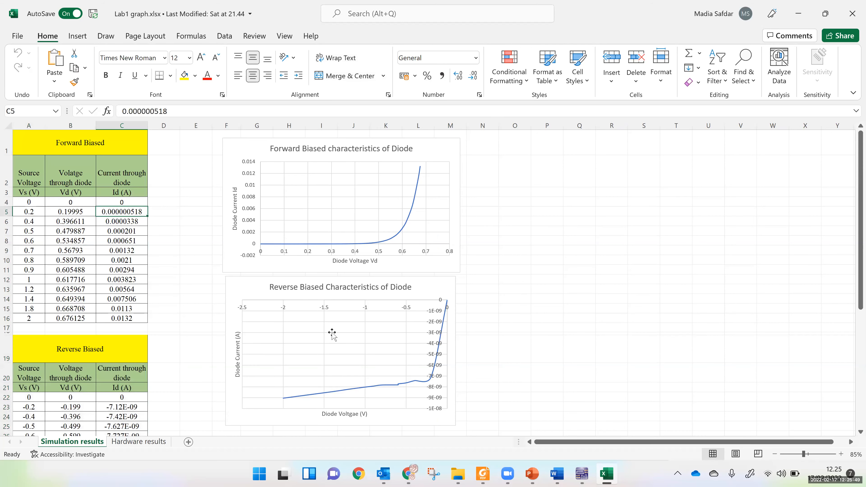
pyautogui.moveTo(70, 202); pyautogui.dragTo(70, 212)
pyautogui.hotkey('shift', 'Right')
pyautogui.hotkey('shift', 'Down')
pyautogui.hotkey('shift', 'Down')
pyautogui.hotkey('shift', 'Down')
pyautogui.hotkey('shift', 'Down')
pyautogui.hotkey('shift', 'Down')
pyautogui.hotkey('shift', 'Down')
pyautogui.hotkey('shift', 'Down')
pyautogui.hotkey('shift', 'Down')
pyautogui.hotkey('shift', 'Down')
pyautogui.hotkey('shift', 'Down')
pyautogui.hotkey('shift', 'Down')
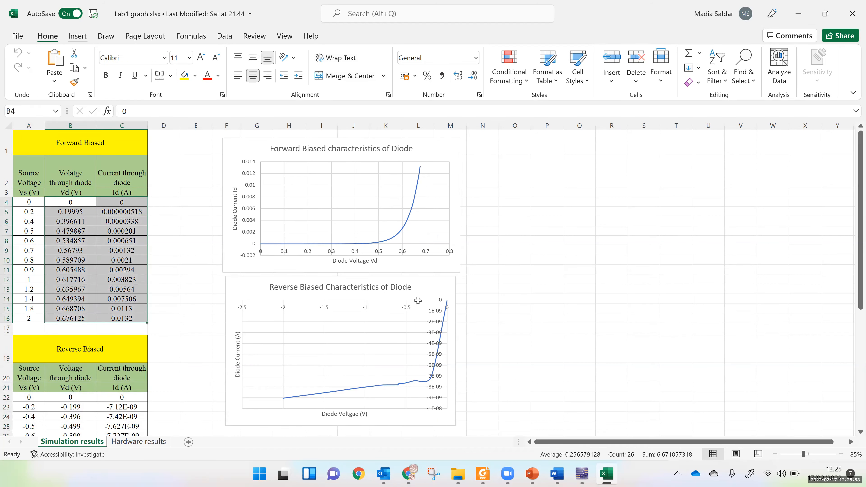
pyautogui.hotkey('alt', 'n')
pyautogui.press('d')
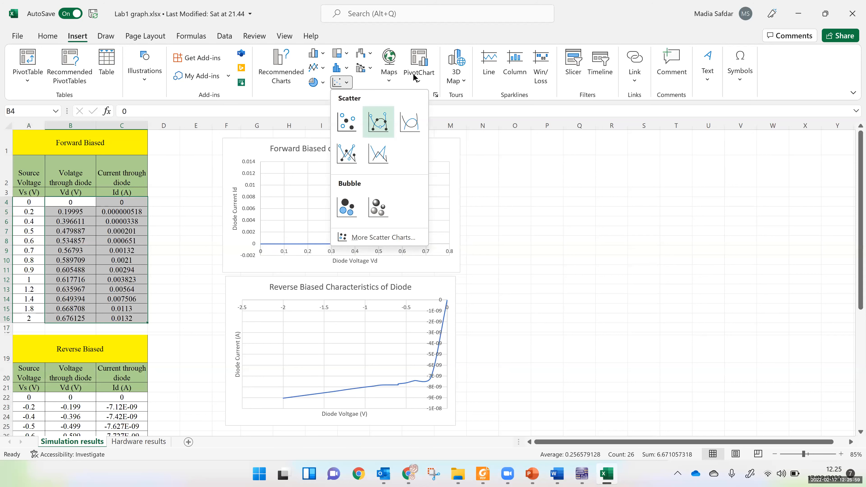
pyautogui.press('Return')
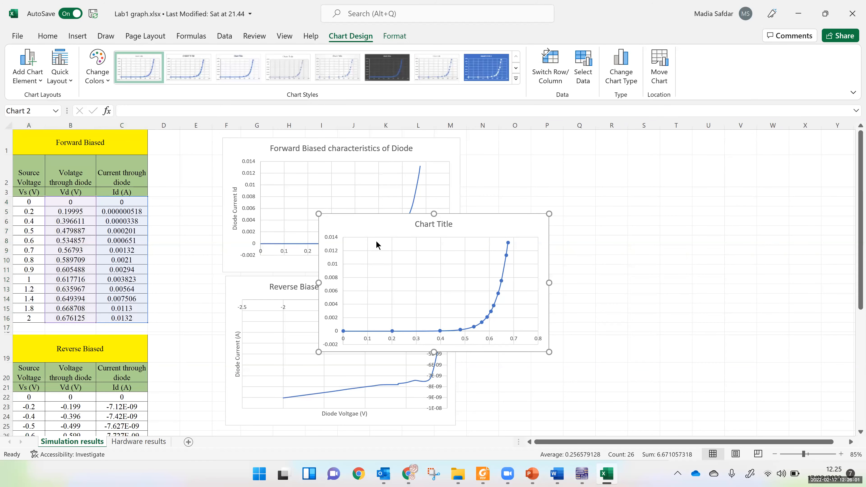
pyautogui.moveTo(467, 338); pyautogui.dragTo(672, 274)
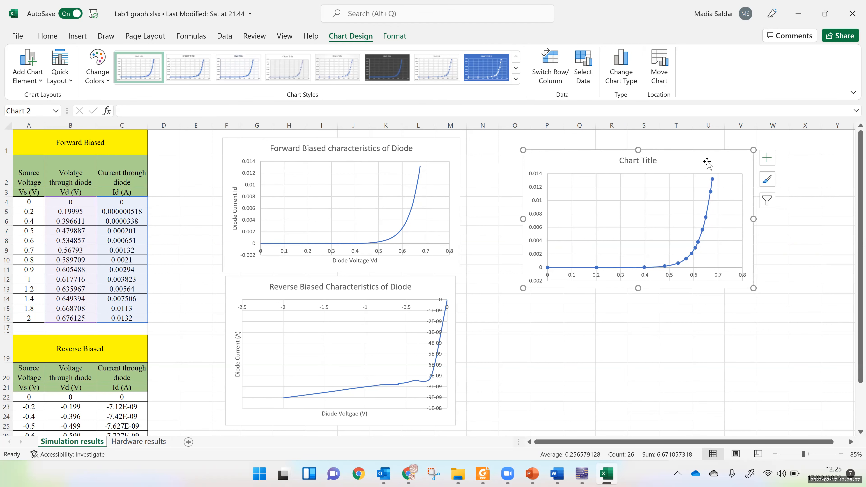
# - Compare the new Excel chart with the curve on the Characteristics of diodes slide, and remove that chart from the workbook
pyautogui.hotkey('alt', 'Tab')
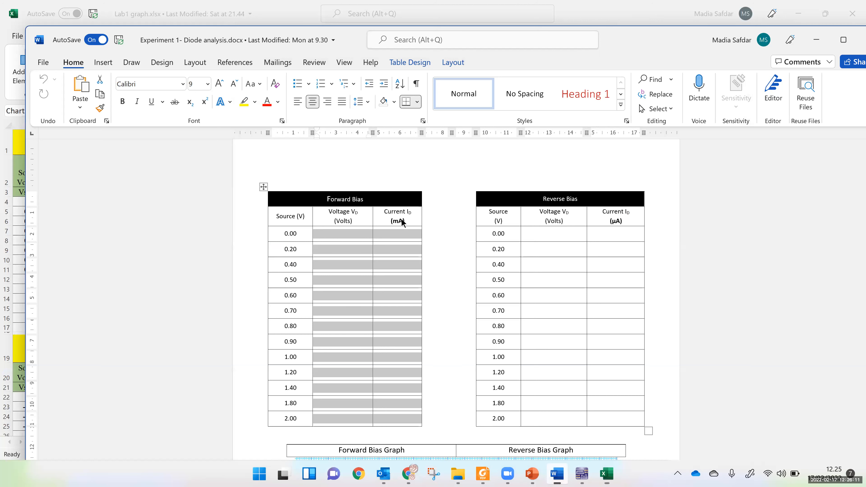
pyautogui.hotkey('alt', 'Tab')
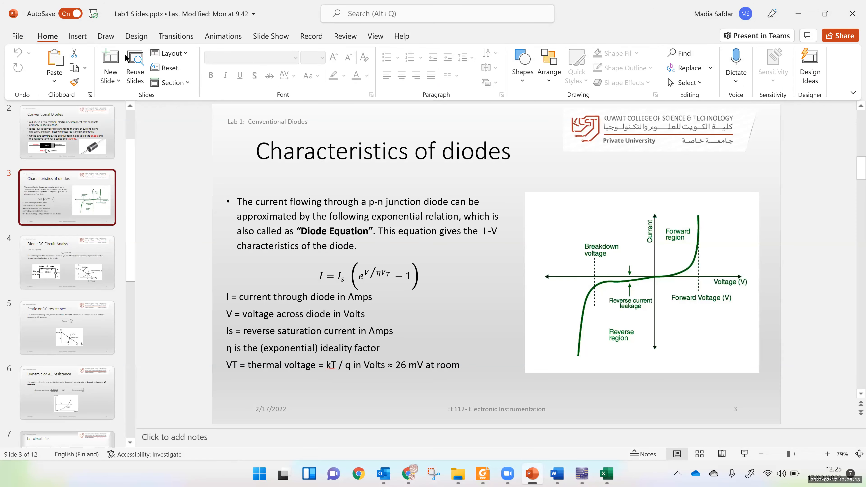
pyautogui.hotkey('alt', 'Tab')
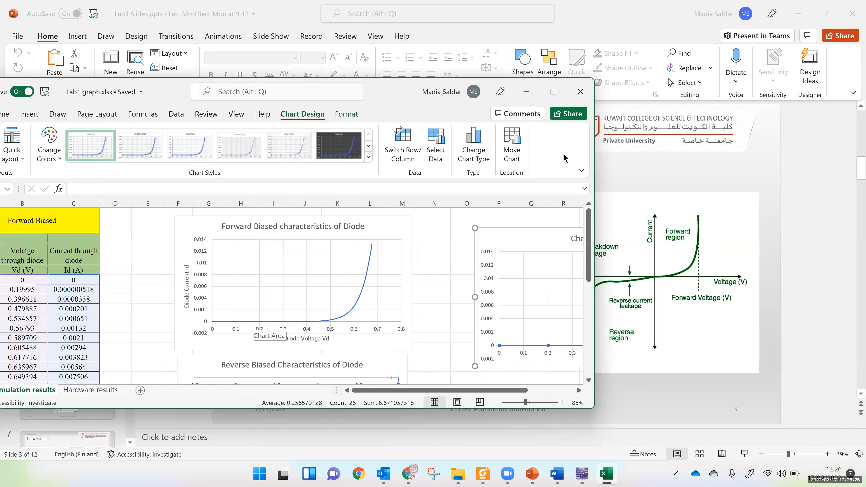
pyautogui.press('super+Up')
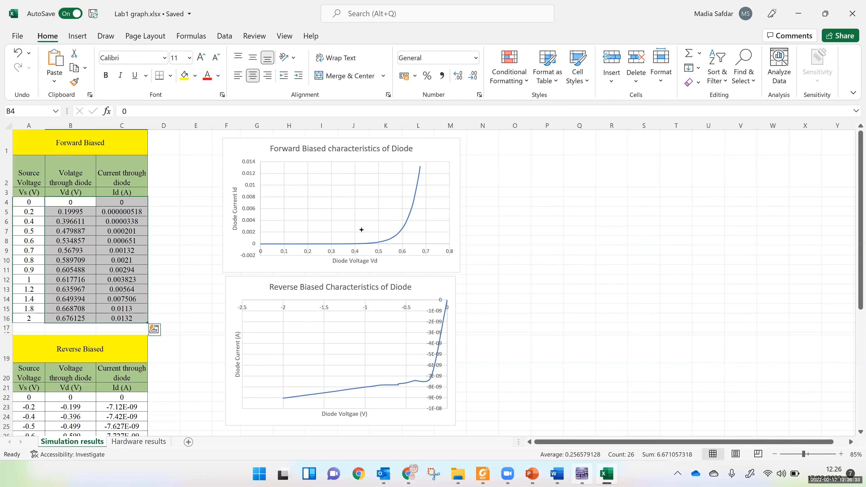
# - Switch to Multisim and reverse the orientation of diode D1 so its cathode faces the upper wire
pyautogui.hotkey('alt', 'Tab')
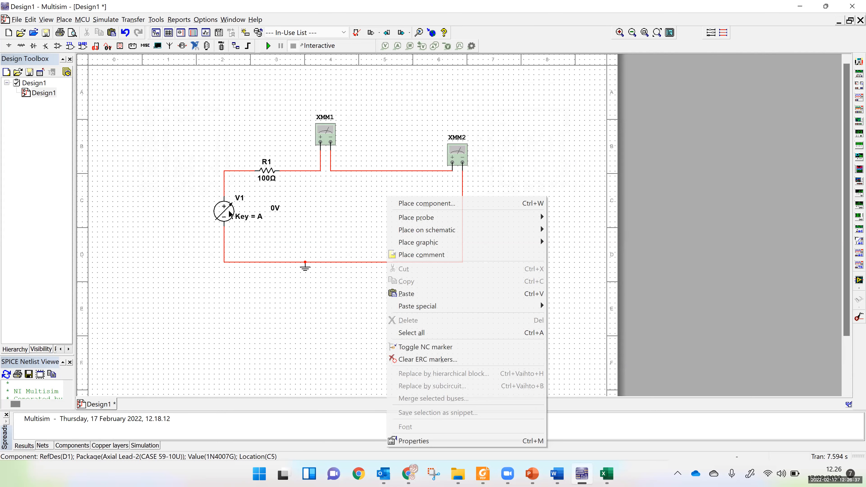
pyautogui.rightClick(362, 211)
pyautogui.press('Escape')
# - Check the value settings of source V1 against the source voltages in the Word results tables
pyautogui.doubleClick(224, 211)
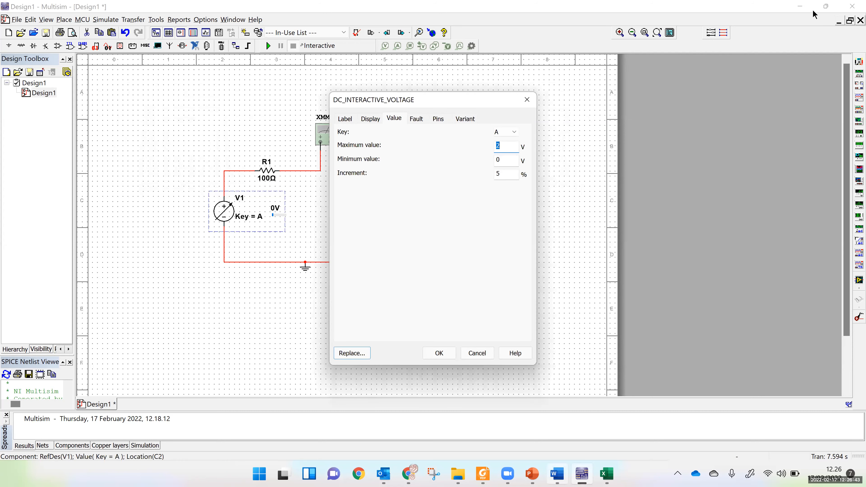
pyautogui.hotkey('alt', 'Tab')
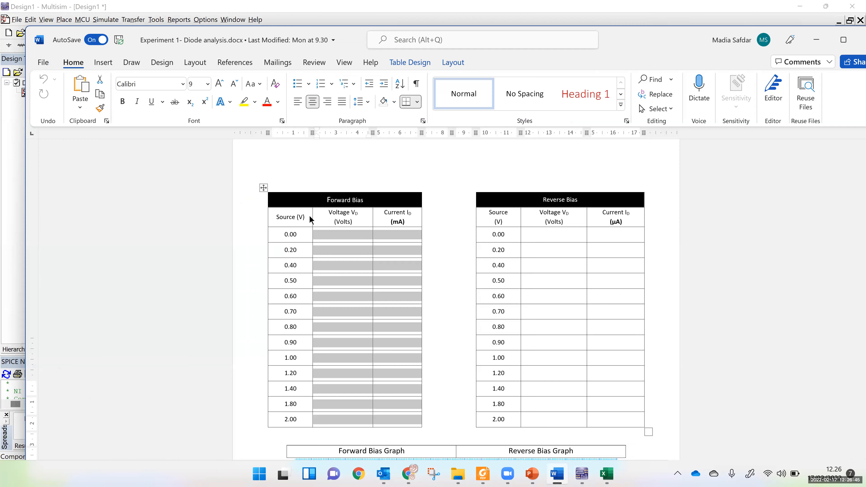
pyautogui.hotkey('alt', 'Tab')
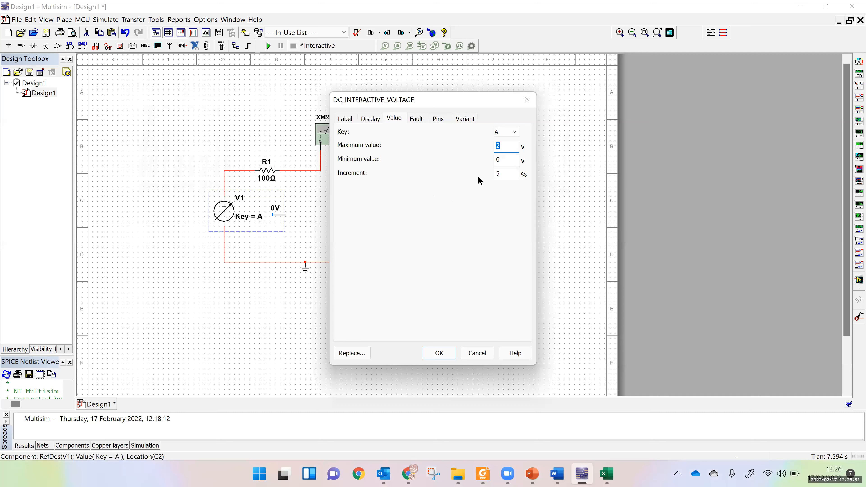
pyautogui.press('Escape')
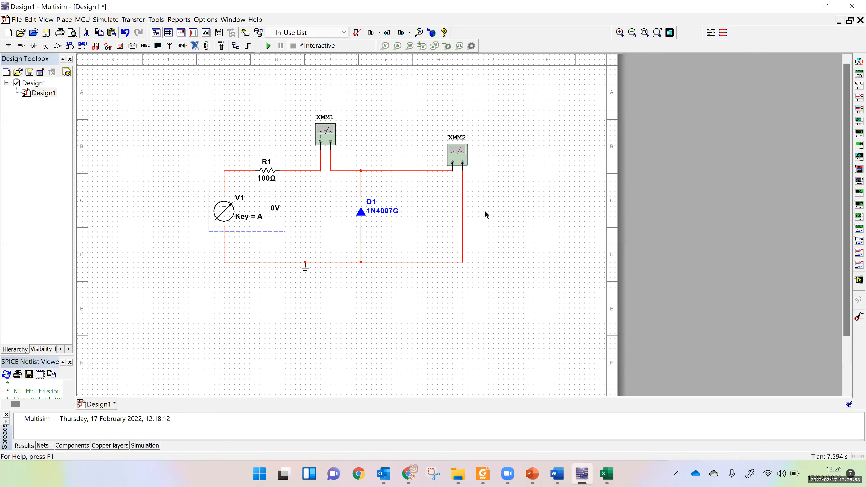
# - Flip multimeter XMM2 horizontally and delete the two wires connecting it across diode D1
pyautogui.click(484, 211)
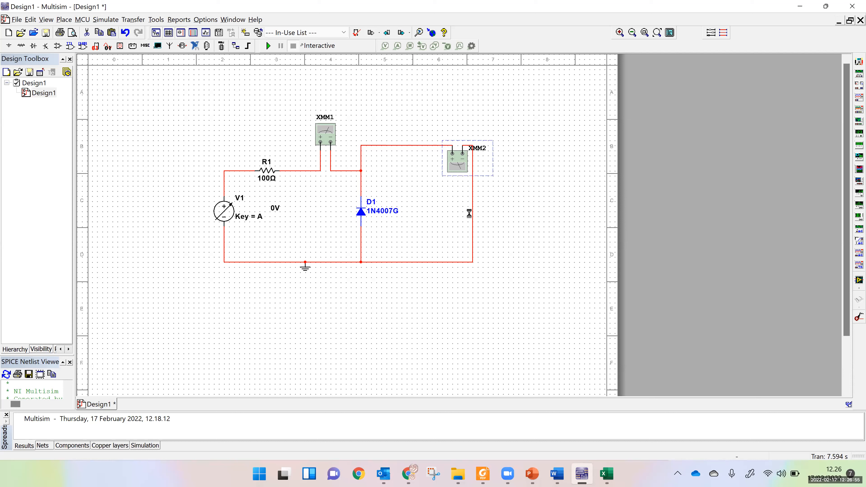
pyautogui.hotkey('ctrl', 'z')
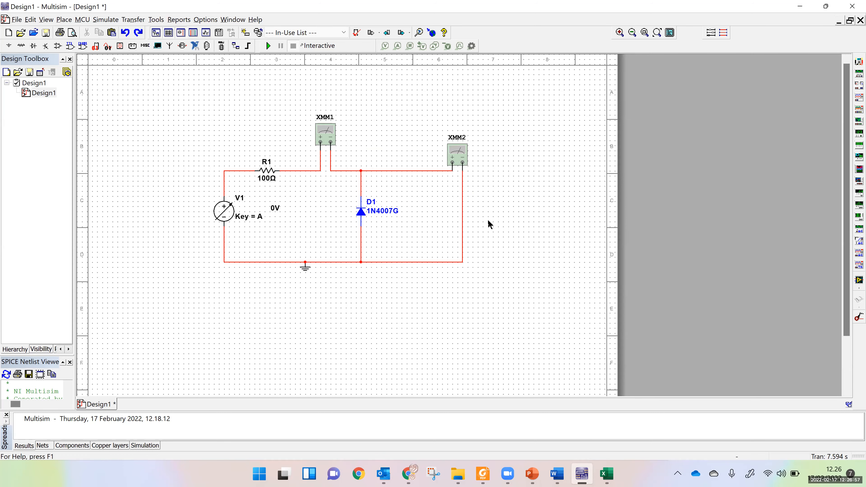
pyautogui.rightClick(459, 158)
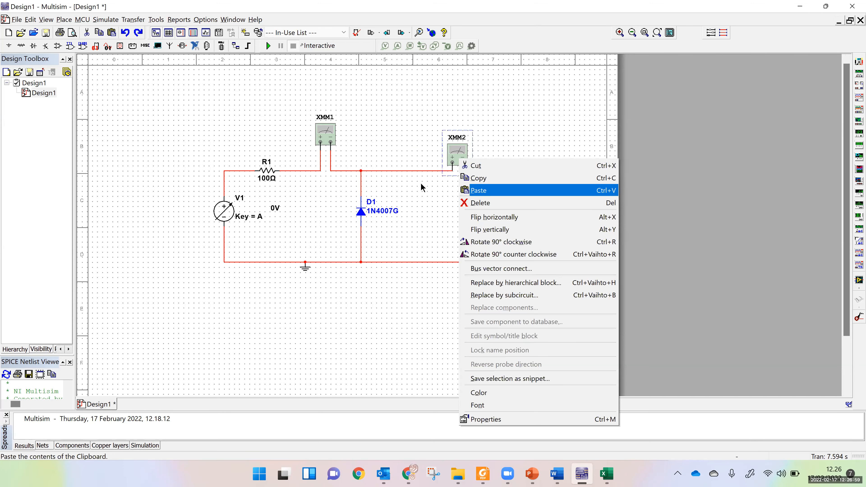
pyautogui.press('h')
pyautogui.click(421, 176)
pyautogui.press('Delete')
pyautogui.click(452, 246)
pyautogui.press('Delete')
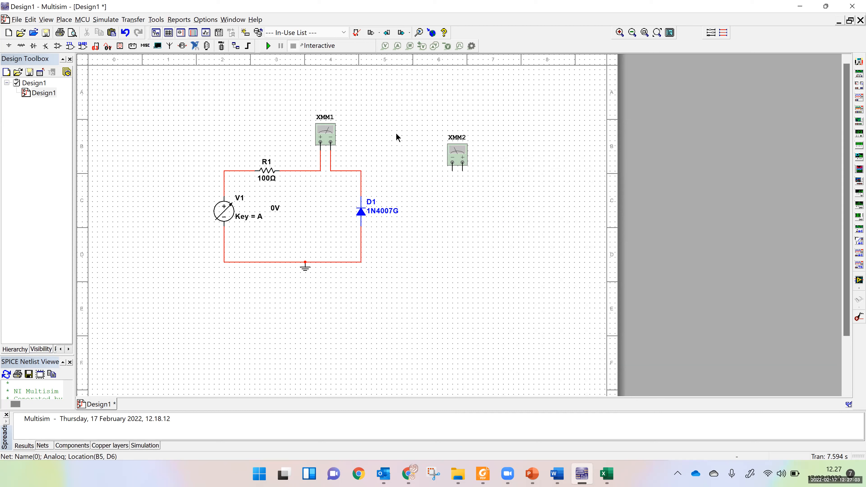
# - Wire XMM2 across D1, with its left terminal to the node above the diode and its right terminal to the ground line
pyautogui.click(452, 172)
pyautogui.click(361, 171)
pyautogui.click(462, 168)
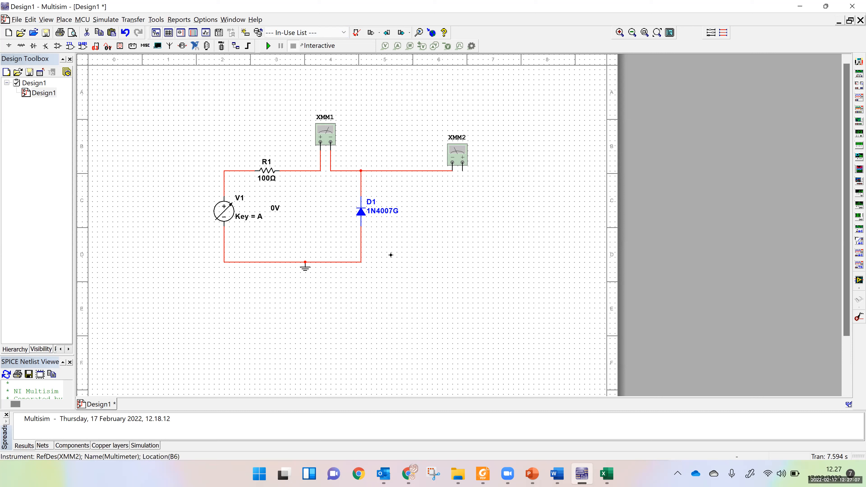
pyautogui.click(360, 262)
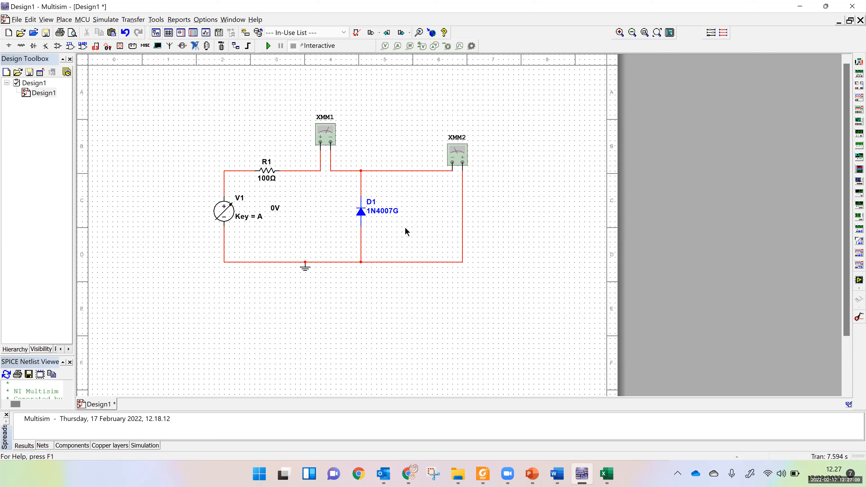
# - Run the simulation with source V1 at 0.1 V and open the readouts of multimeters XMM1 and XMM2
pyautogui.moveTo(221, 215)
pyautogui.press('a')
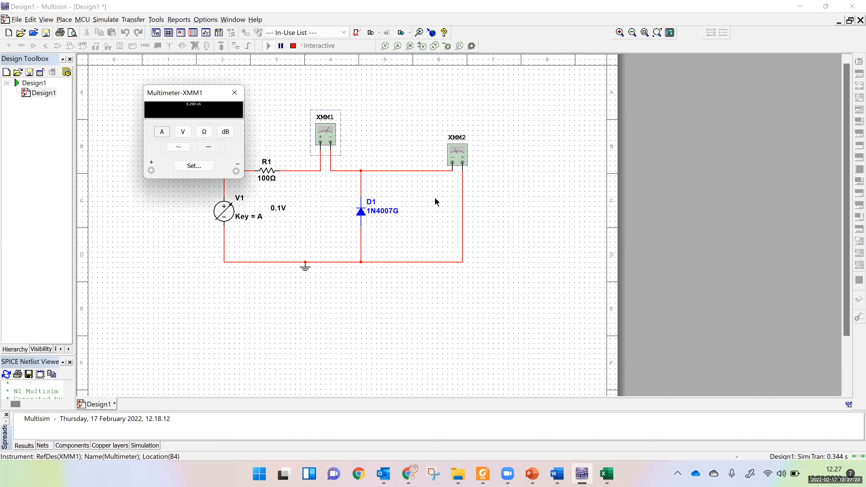
pyautogui.doubleClick(456, 152)
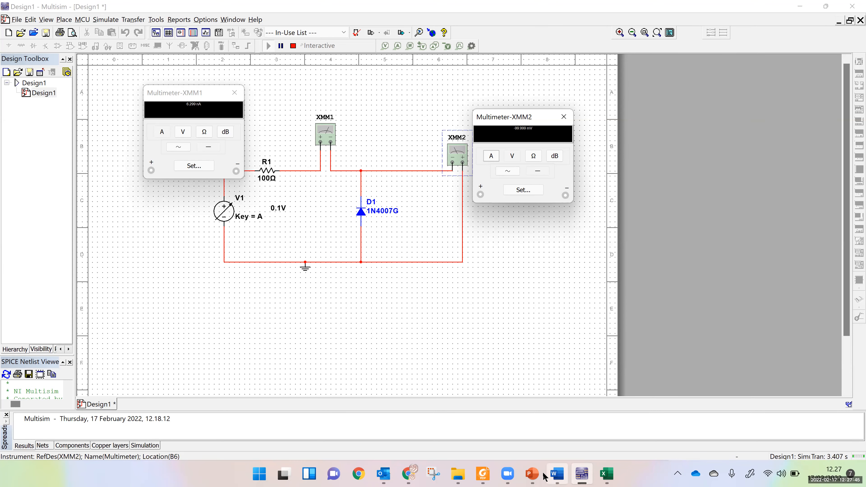
# - Place the Word window below the multimeter readouts and go to the Reverse Bias table's voltage cell for 0.20 V
pyautogui.click(556, 473)
pyautogui.moveTo(621, 34); pyautogui.dragTo(598, 218)
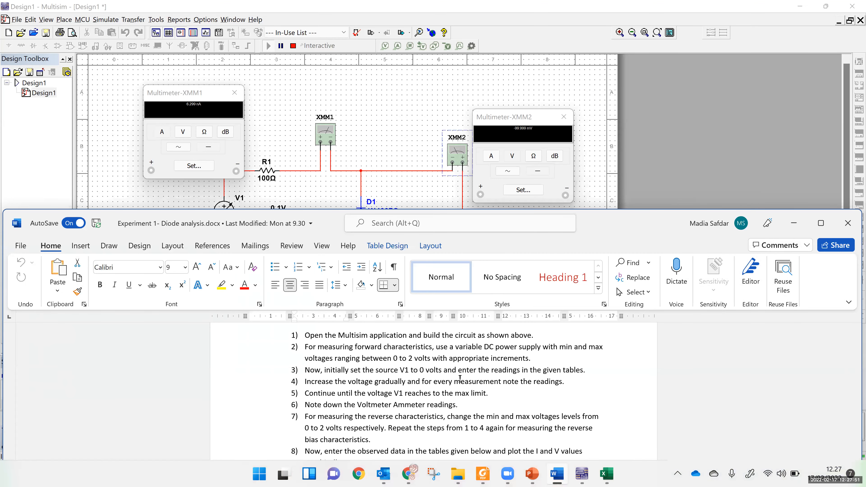
pyautogui.scroll(-3, 460, 379)
pyautogui.scroll(-5, 537, 395)
pyautogui.moveTo(536, 393); pyautogui.dragTo(586, 464)
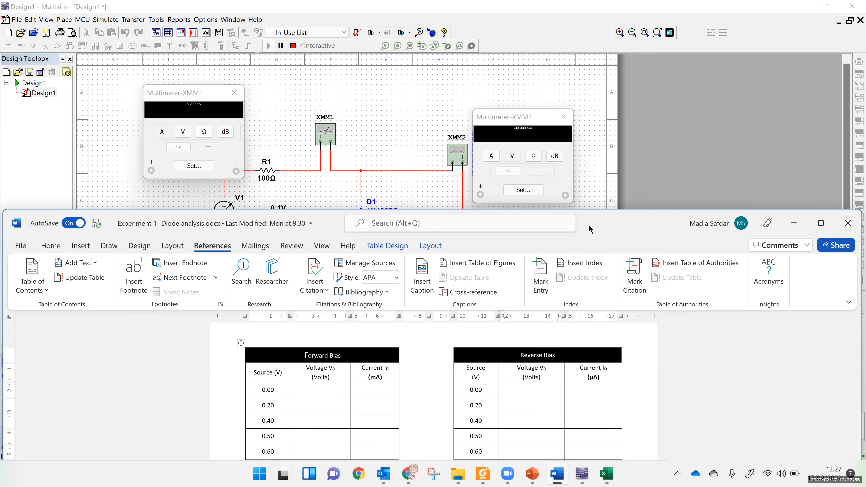
pyautogui.moveTo(805, 220); pyautogui.dragTo(804, 211)
pyautogui.click(531, 396)
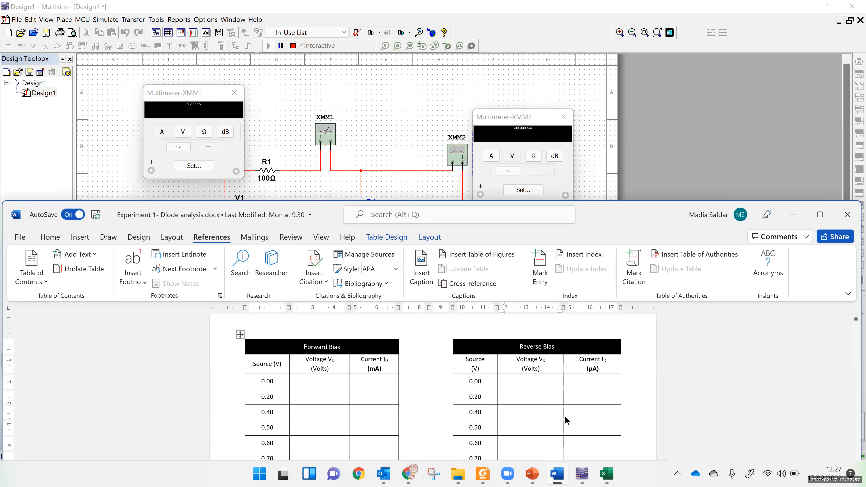
# - Switch to Excel, highlight the reverse-biased values B22:C35 and shift the Reverse Biased Characteristics chart slightly down
pyautogui.click(606, 474)
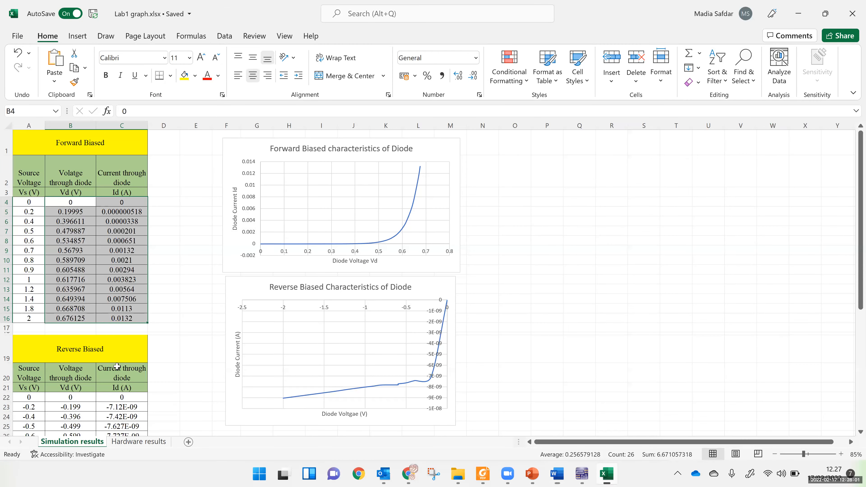
pyautogui.scroll(-4, 118, 366)
pyautogui.moveTo(70, 243); pyautogui.dragTo(118, 367)
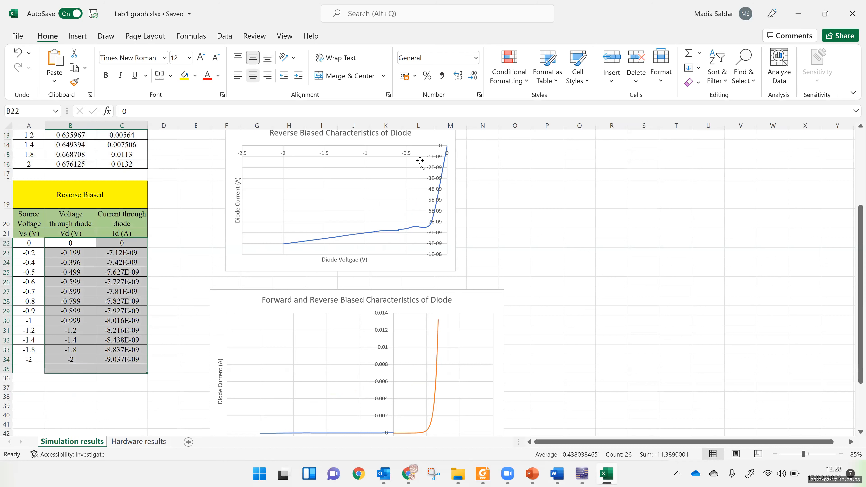
pyautogui.moveTo(417, 239); pyautogui.dragTo(417, 245)
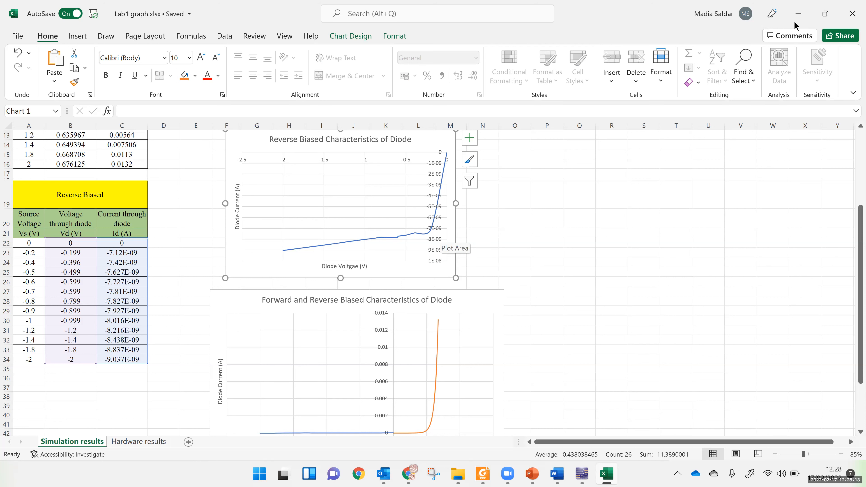
# - Return to Multisim by way of the Word results tables and close the XMM1 and XMM2 readouts
pyautogui.press('super+Down')
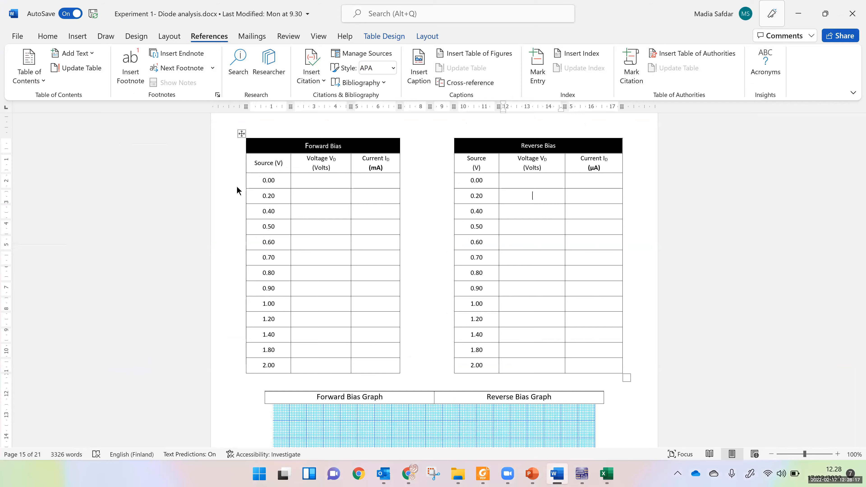
pyautogui.hotkey('alt', 'Tab')
pyautogui.moveTo(199, 98); pyautogui.dragTo(186, 102)
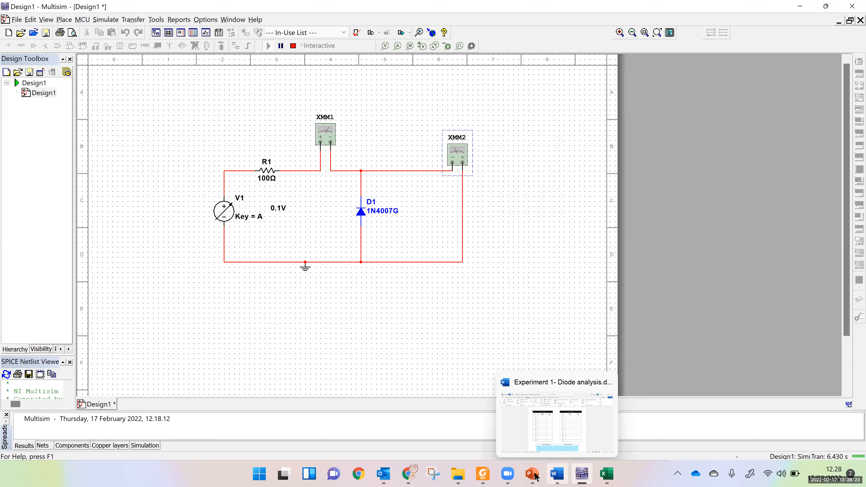
# - Switch to the PowerPoint slides and show slide 8, Diode forward and reverse Characteristics
pyautogui.hotkey('alt', 'Tab')
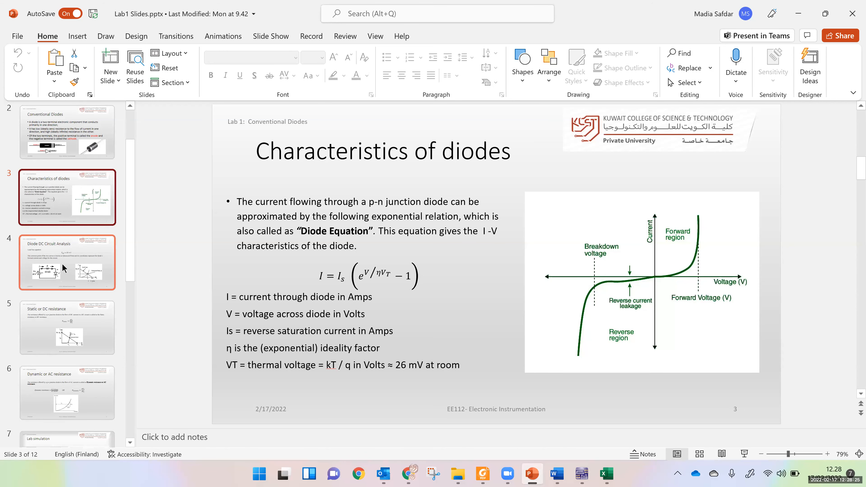
pyautogui.scroll(-5, 53, 342)
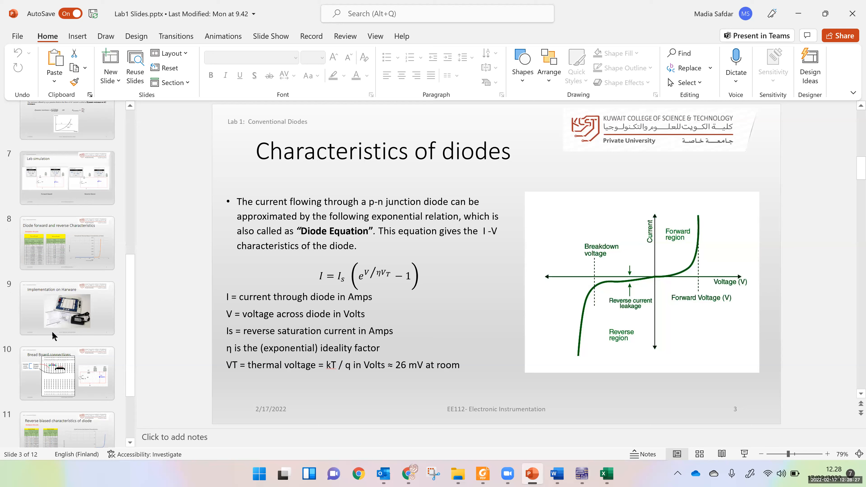
pyautogui.click(68, 333)
pyautogui.click(73, 262)
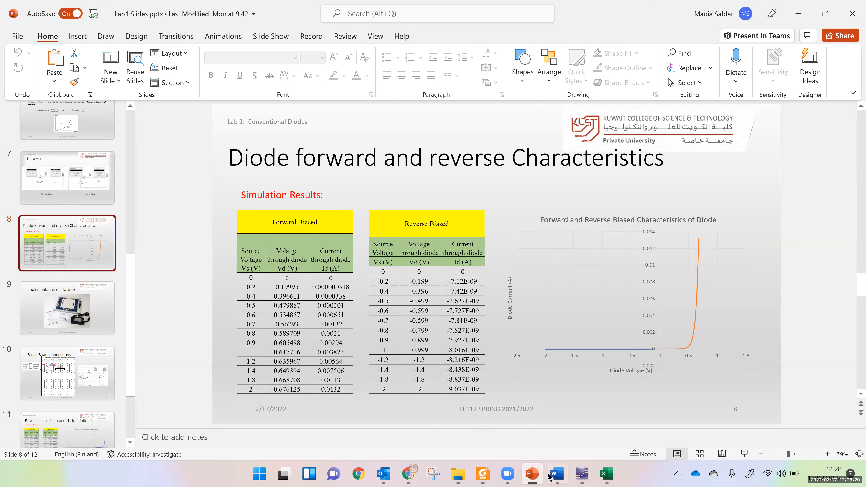
# - Find the Forward Bias and Reverse Bias tables on page 20 of the Word document and highlight their measurement cells
pyautogui.click(556, 475)
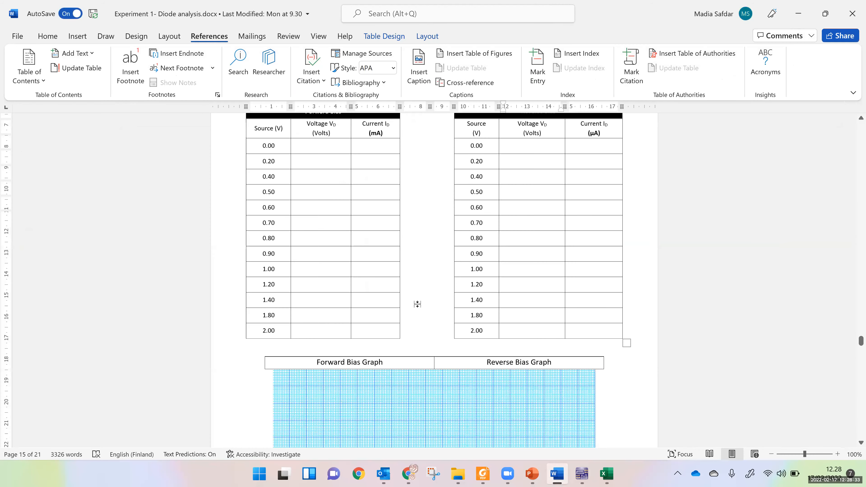
pyautogui.scroll(-15, 417, 304)
pyautogui.scroll(-15, 417, 304)
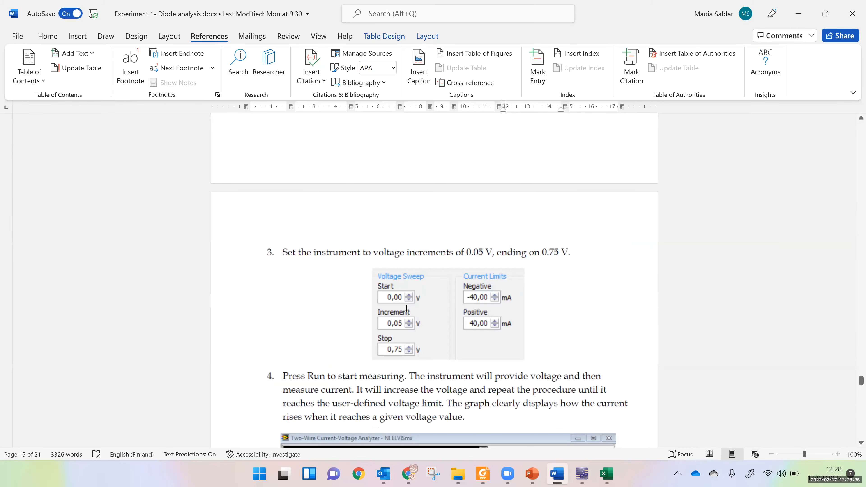
pyautogui.scroll(-20, 423, 375)
pyautogui.scroll(5, 419, 327)
pyautogui.scroll(-10, 418, 325)
pyautogui.scroll(-5, 418, 325)
pyautogui.moveTo(344, 243); pyautogui.dragTo(566, 423)
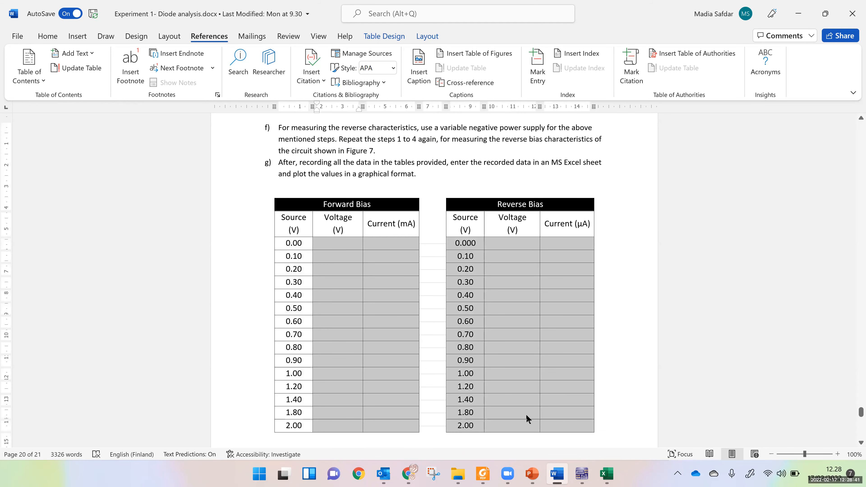
pyautogui.click(465, 387)
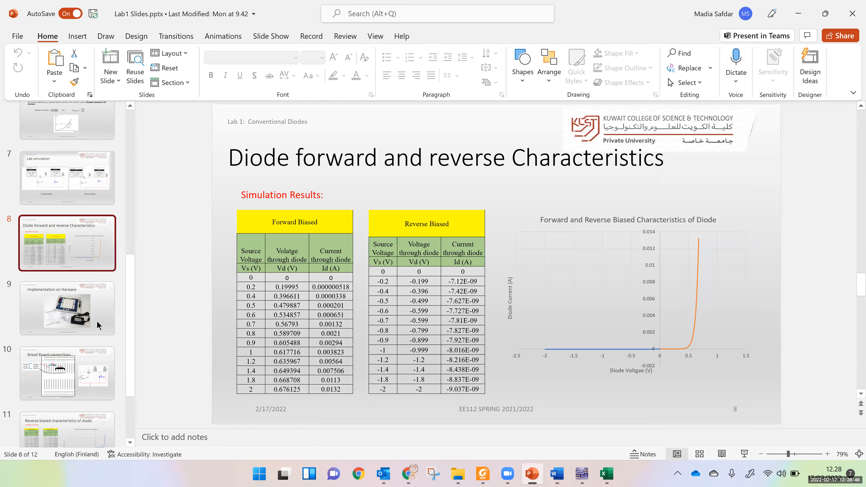
# - Present slide 9, Implementation on Harware, full screen and sketch a small red circuit path on the pictured breadboard
pyautogui.click(96, 322)
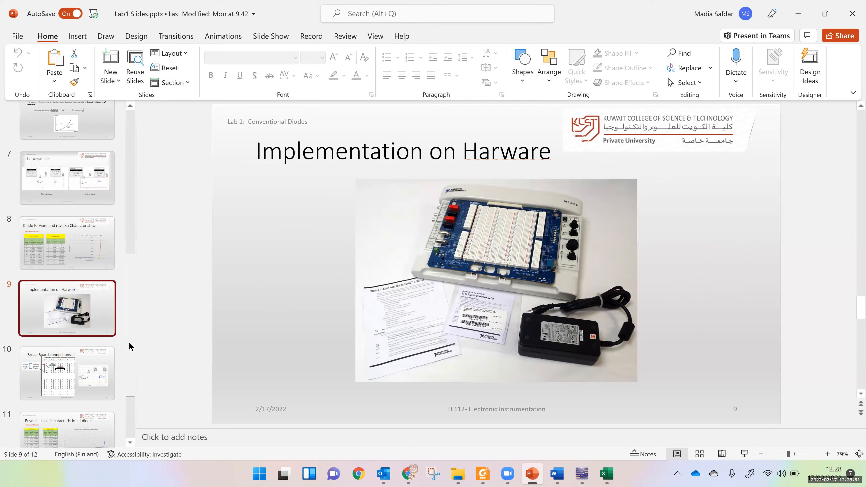
pyautogui.click(744, 457)
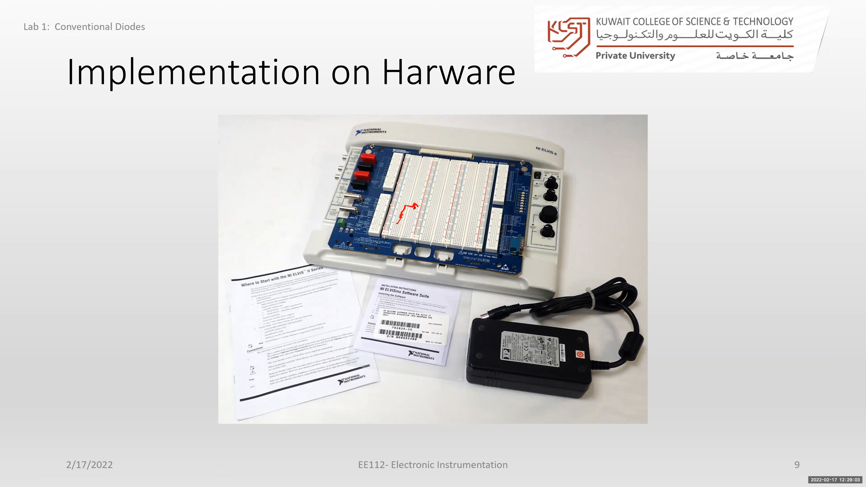
pyautogui.moveTo(420, 209); pyautogui.dragTo(413, 224)
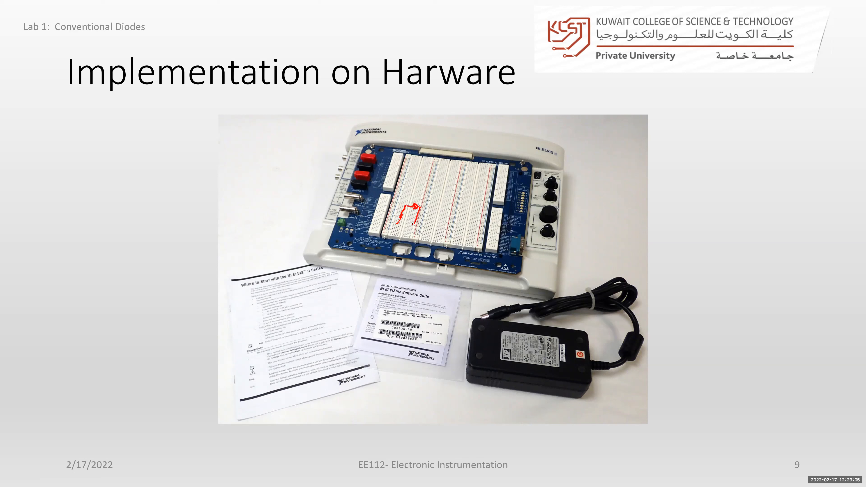
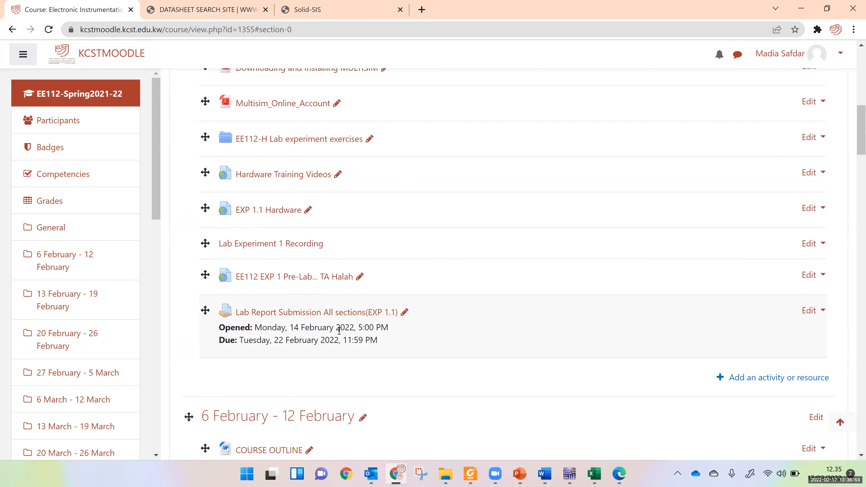
# - Find the Lab Reports submission links on the Moodle course page and highlight the section 3 title and due date
pyautogui.scroll(-10, 330, 336)
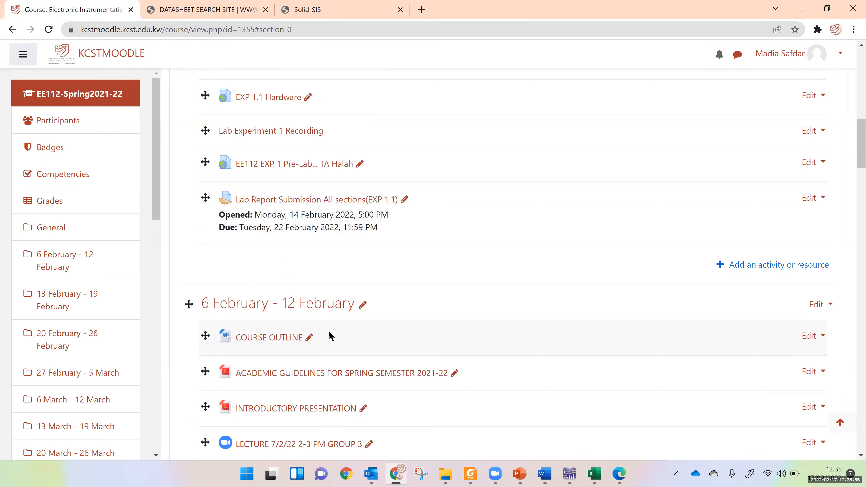
pyautogui.scroll(-20, 330, 336)
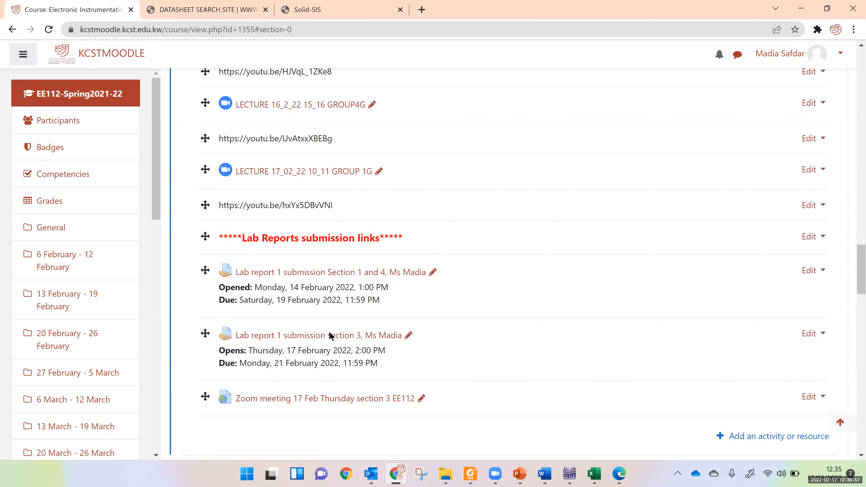
pyautogui.scroll(3, 441, 286)
pyautogui.moveTo(405, 280); pyautogui.dragTo(223, 276)
pyautogui.click(427, 306)
pyautogui.moveTo(275, 305); pyautogui.dragTo(339, 306)
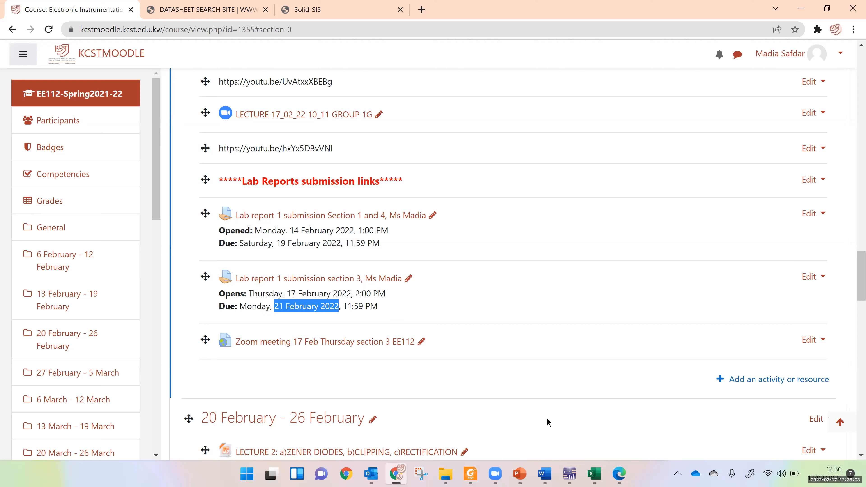
pyautogui.click(394, 307)
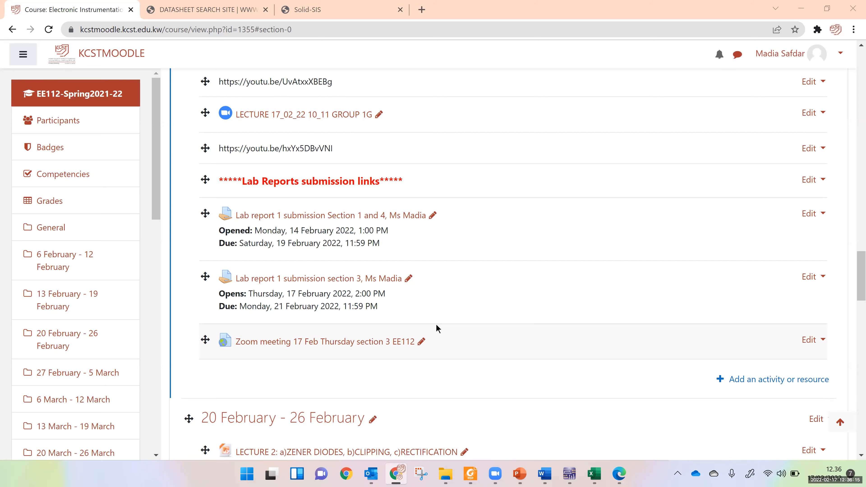
# - Switch to the Word document and find the Lab exercise instructions for the NI ELVIS breadboard on page 19
pyautogui.click(545, 474)
pyautogui.scroll(15, 373, 241)
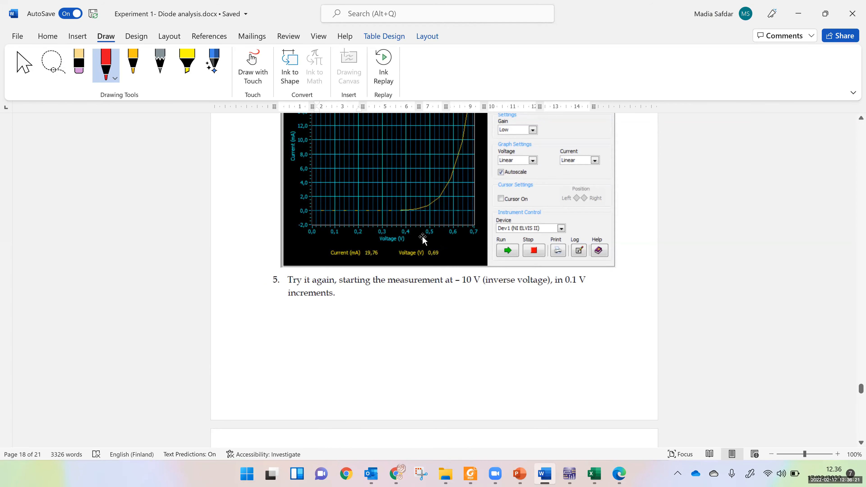
pyautogui.scroll(-10, 423, 246)
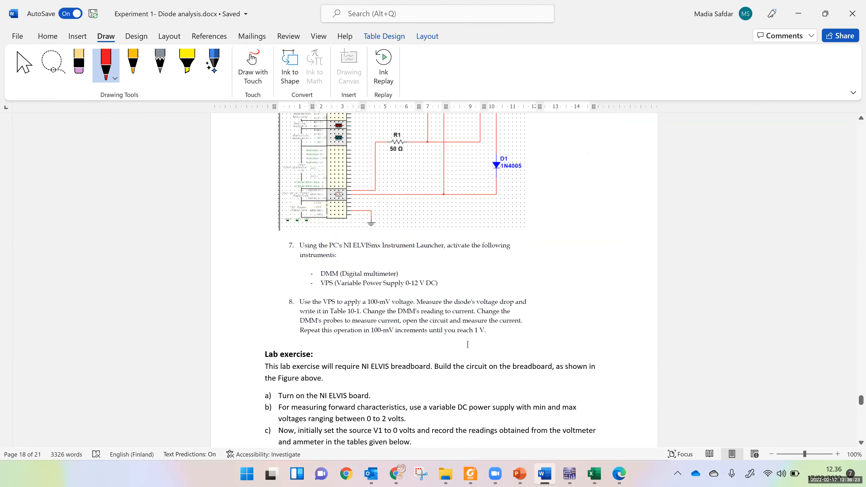
pyautogui.scroll(-4, 472, 345)
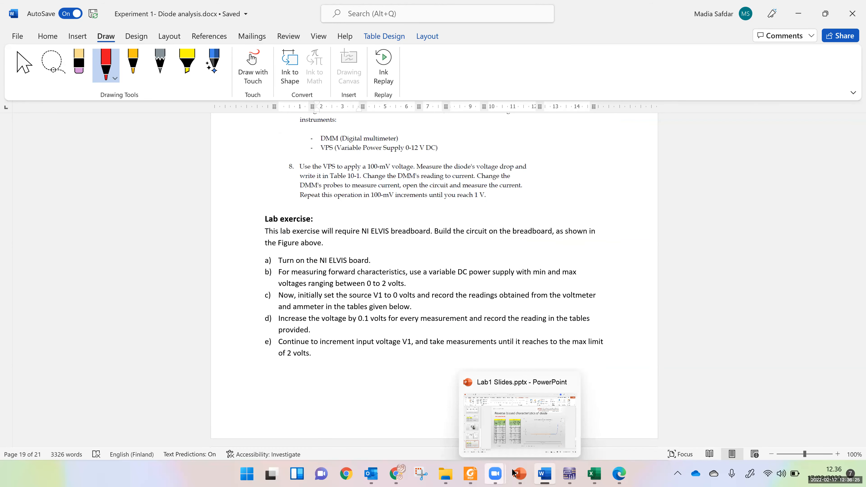
pyautogui.click(570, 474)
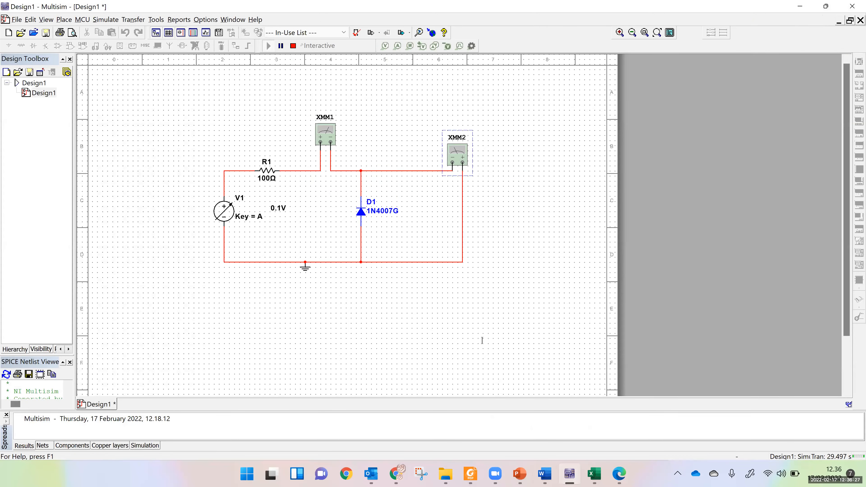
pyautogui.hotkey('alt', 'Tab')
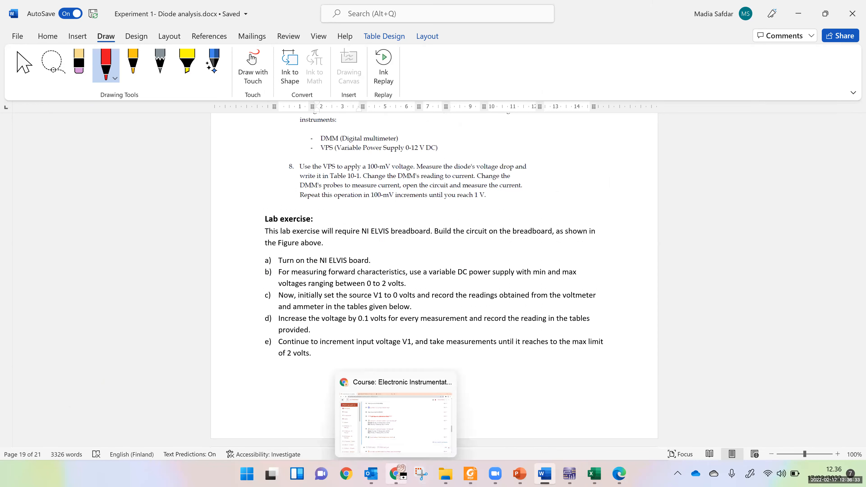
pyautogui.click(535, 286)
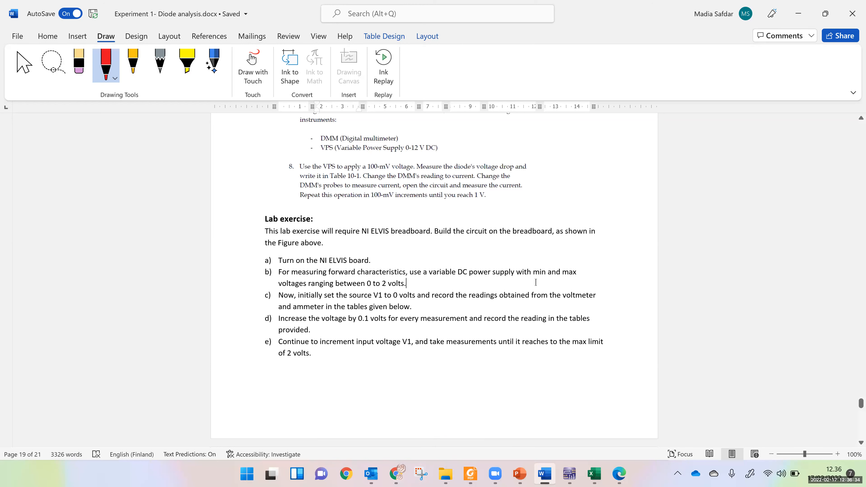
pyautogui.click(399, 475)
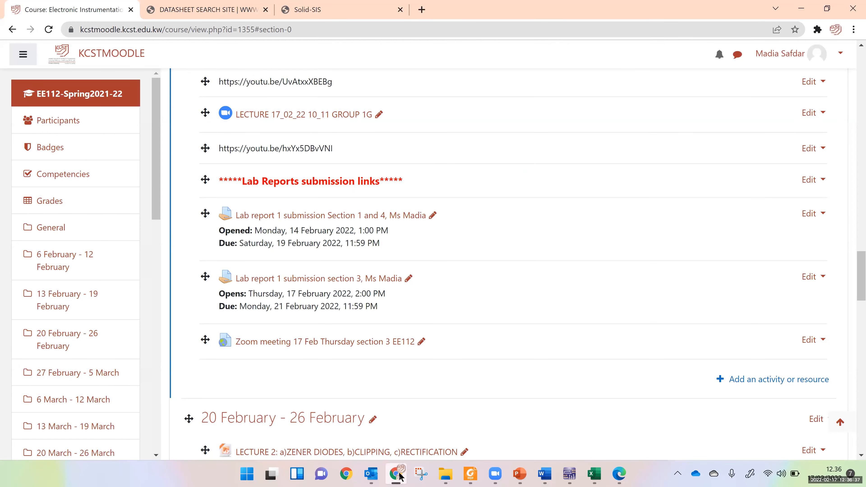
pyautogui.click(544, 475)
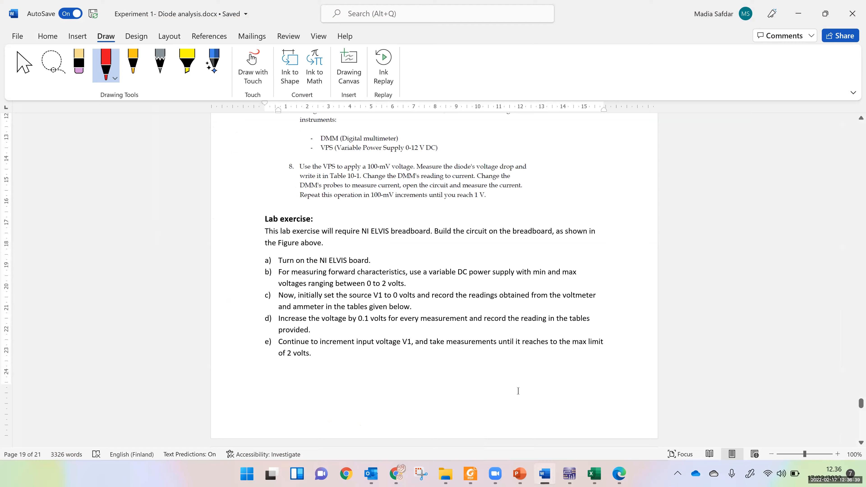
pyautogui.click(546, 476)
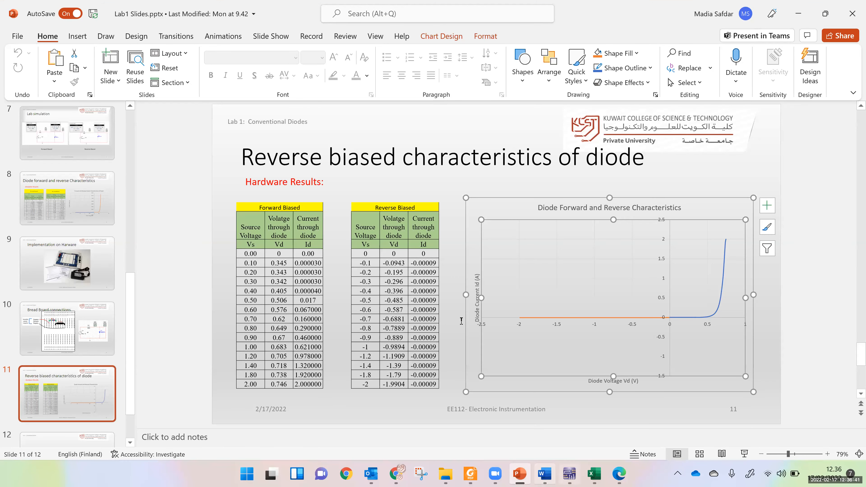
pyautogui.click(545, 474)
# - Review the Word document from the Grading Sheet through the theory to the Pre-lab circuits and select the Figure 27 b reverse biasing picture
pyautogui.moveTo(859, 404); pyautogui.dragTo(853, 137)
pyautogui.scroll(-10, 406, 315)
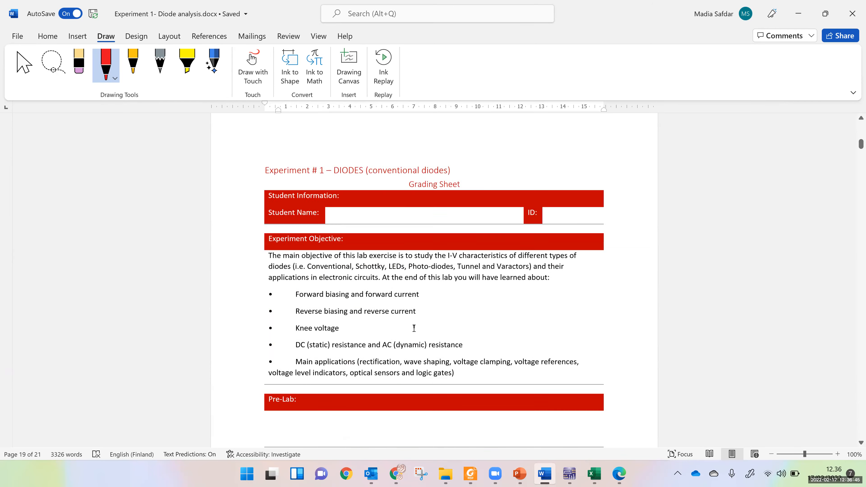
pyautogui.scroll(-15, 406, 315)
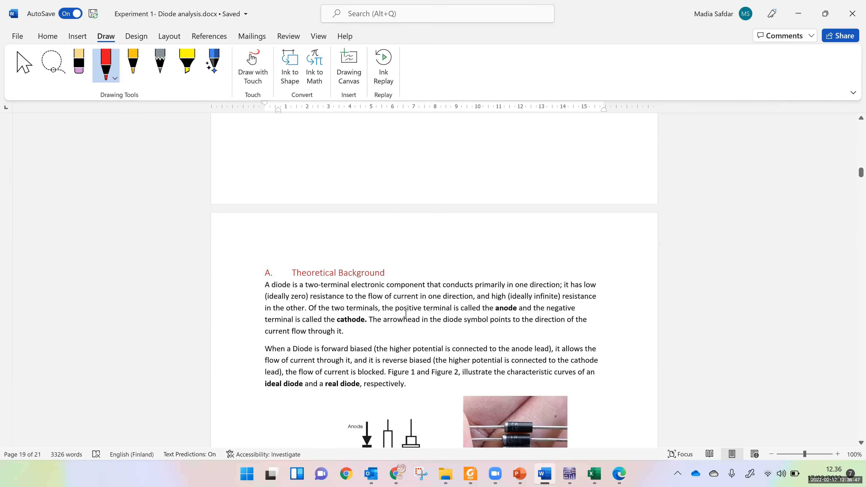
pyautogui.scroll(-20, 406, 313)
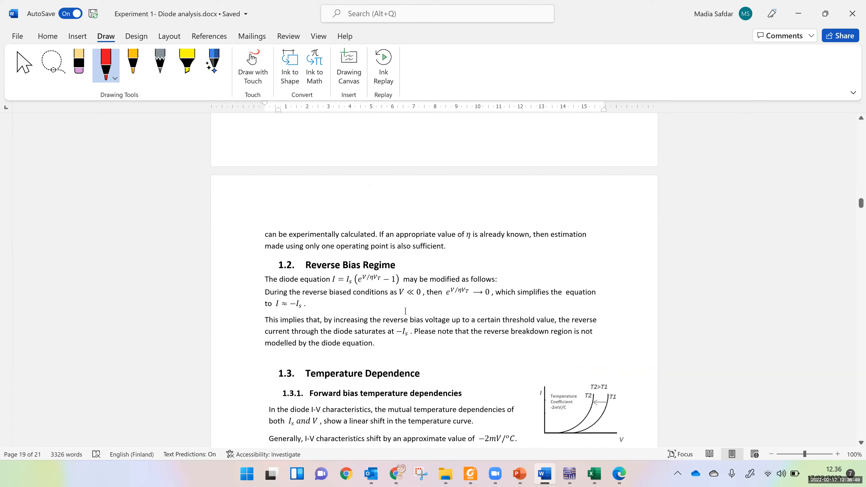
pyautogui.scroll(-20, 406, 311)
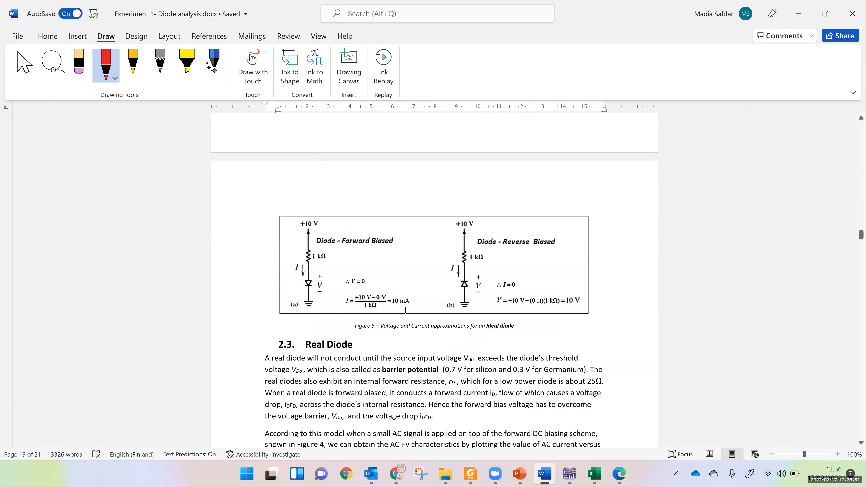
pyautogui.scroll(-20, 405, 303)
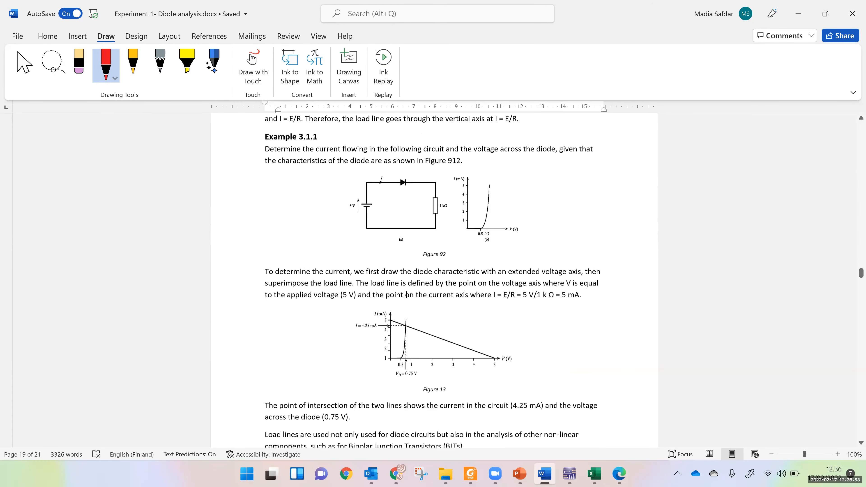
pyautogui.scroll(-20, 406, 293)
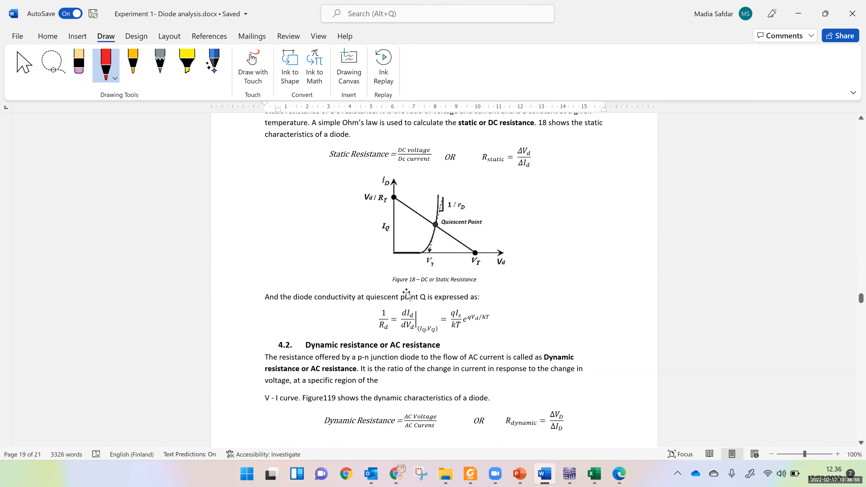
pyautogui.scroll(-15, 406, 292)
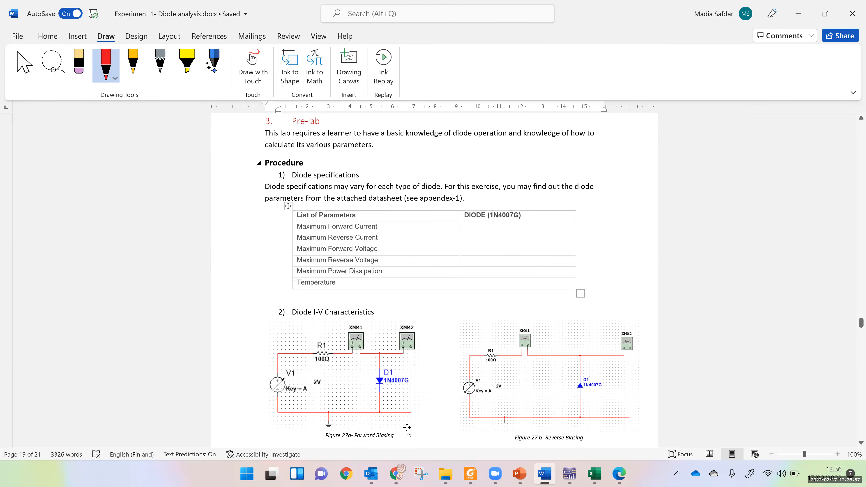
pyautogui.scroll(-4, 366, 332)
pyautogui.click(518, 287)
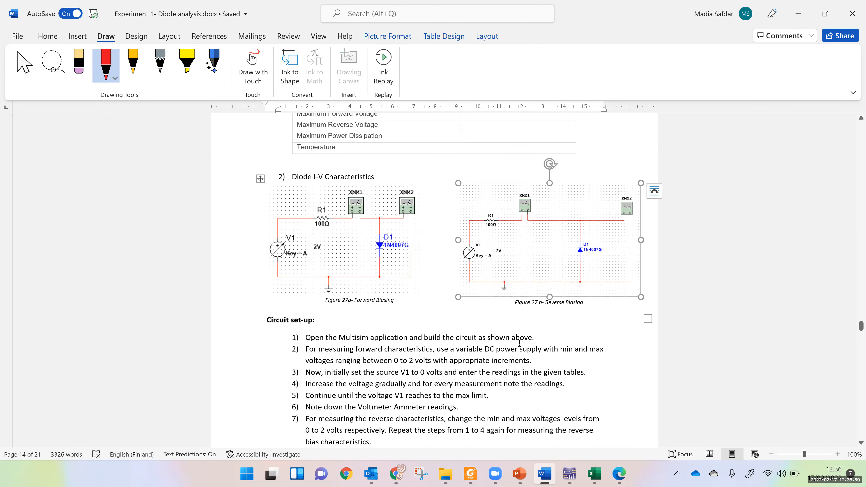
# - Highlight the empty voltage and current cells of the Forward Bias table on page 15
pyautogui.scroll(-15, 518, 353)
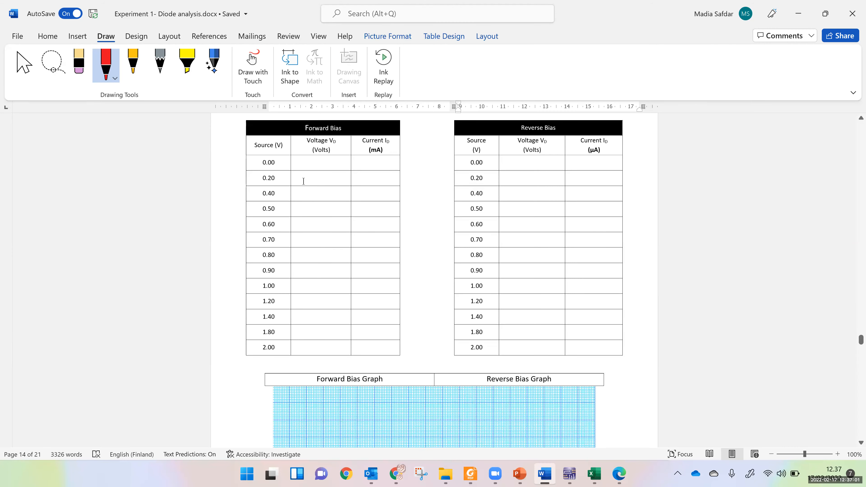
pyautogui.scroll(3, 357, 341)
pyautogui.moveTo(321, 177); pyautogui.dragTo(376, 361)
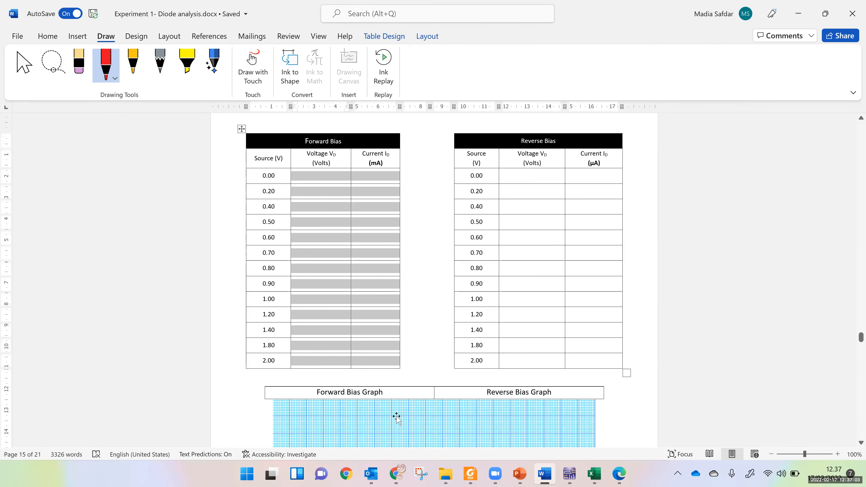
# - Look at the graph area below the tables, compare it with the Simulation results sheet in Excel and return to Word
pyautogui.scroll(-1, 379, 371)
pyautogui.scroll(-3, 452, 406)
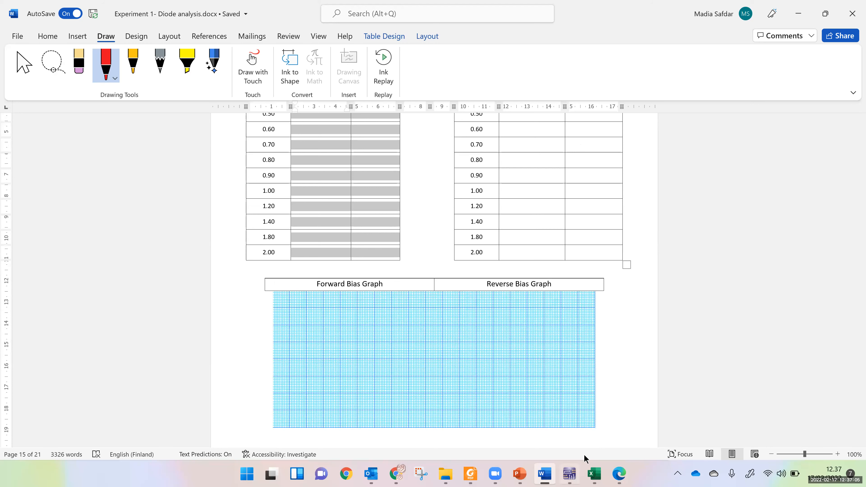
pyautogui.click(591, 474)
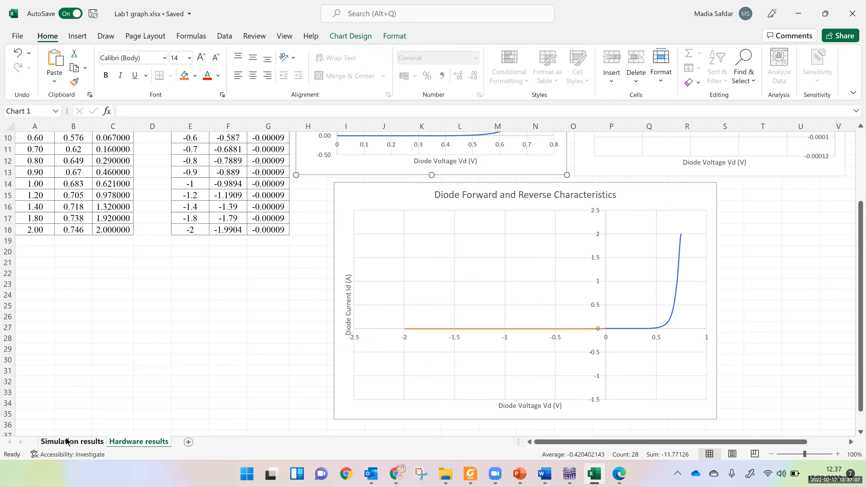
pyautogui.click(73, 440)
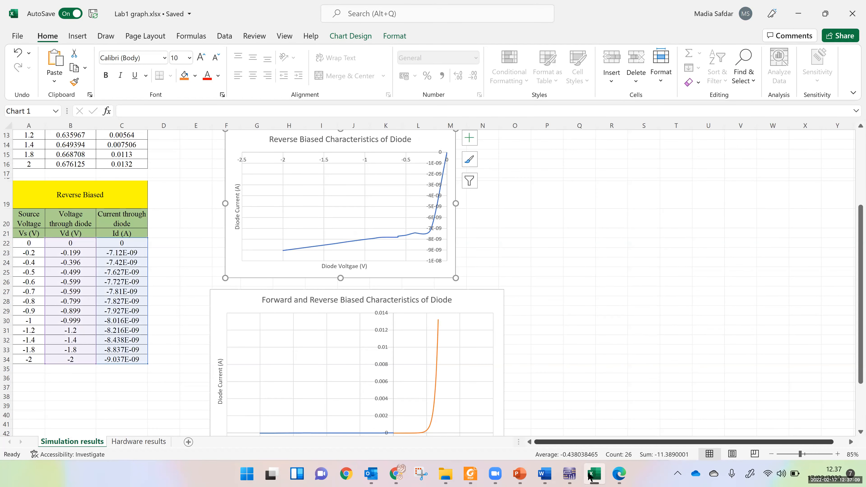
pyautogui.hotkey('alt', 'Tab')
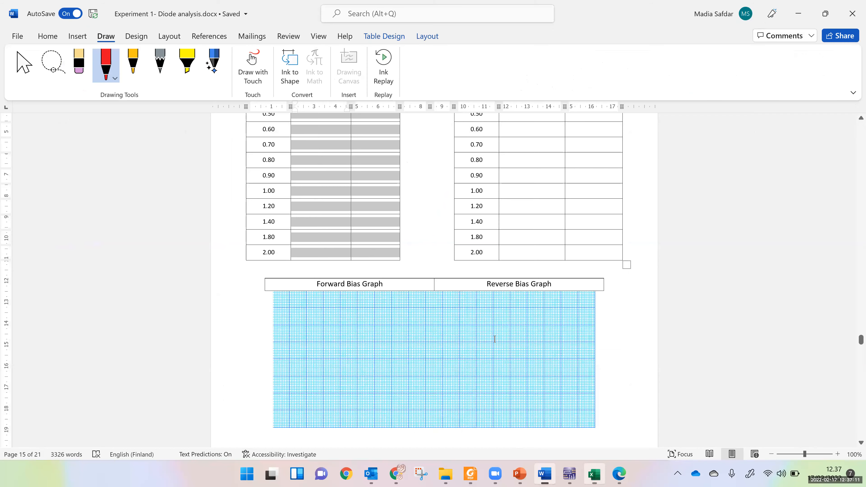
# - Delete the graph-paper picture below the Forward Bias Graph and Reverse Bias Graph headings and undo the deletion
pyautogui.click(494, 339)
pyautogui.press('Delete')
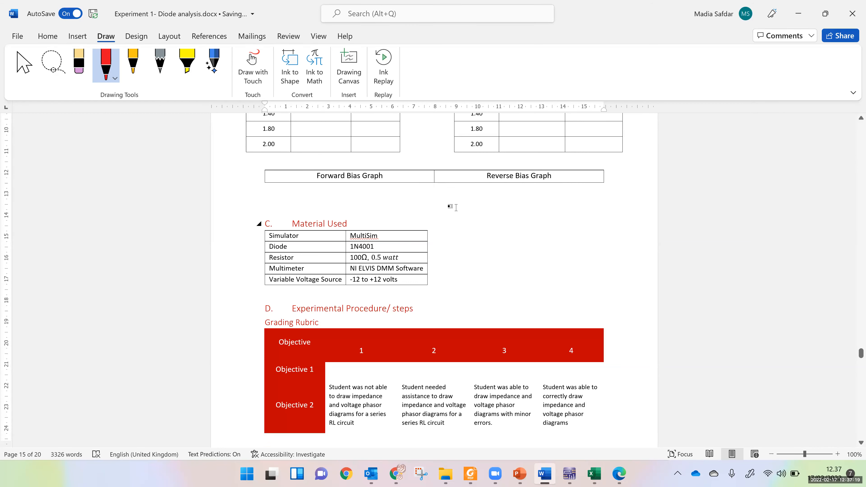
pyautogui.hotkey('ctrl', 'z')
# - Find the remaining Lab exercise steps and the hardware Forward Bias and Reverse Bias tables after the DC Sweep Analysis section
pyautogui.scroll(-2, 505, 293)
pyautogui.scroll(-15, 505, 292)
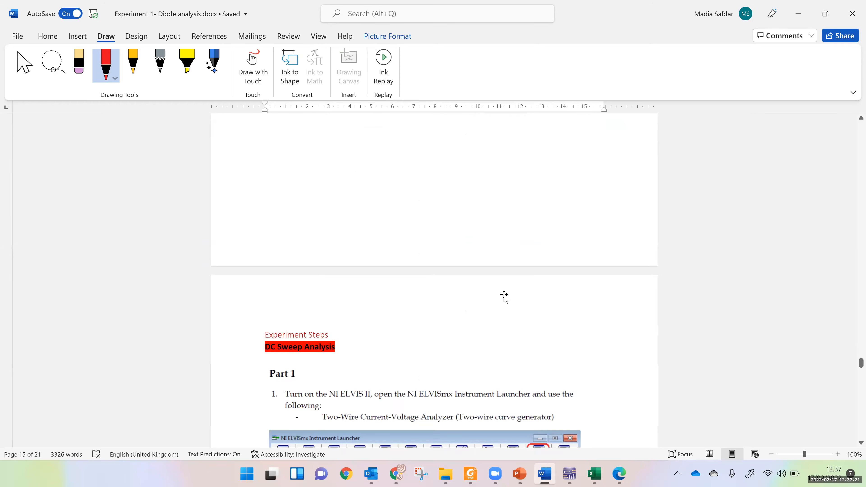
pyautogui.scroll(-20, 363, 298)
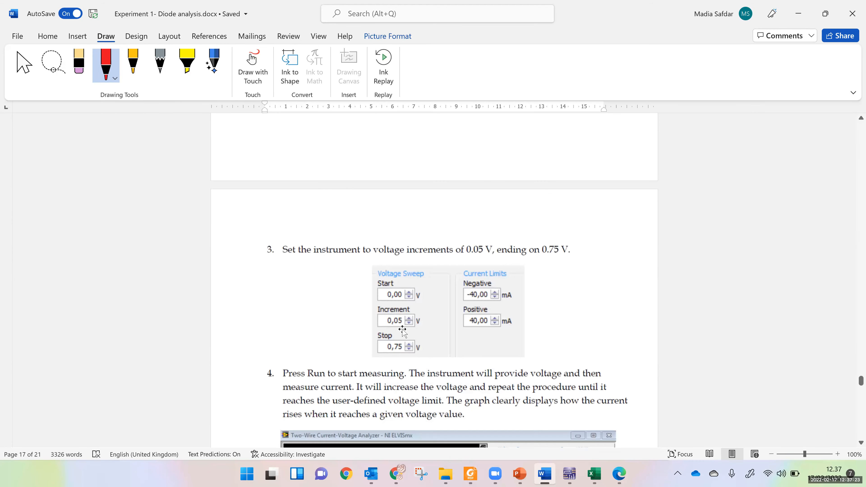
pyautogui.scroll(-15, 402, 329)
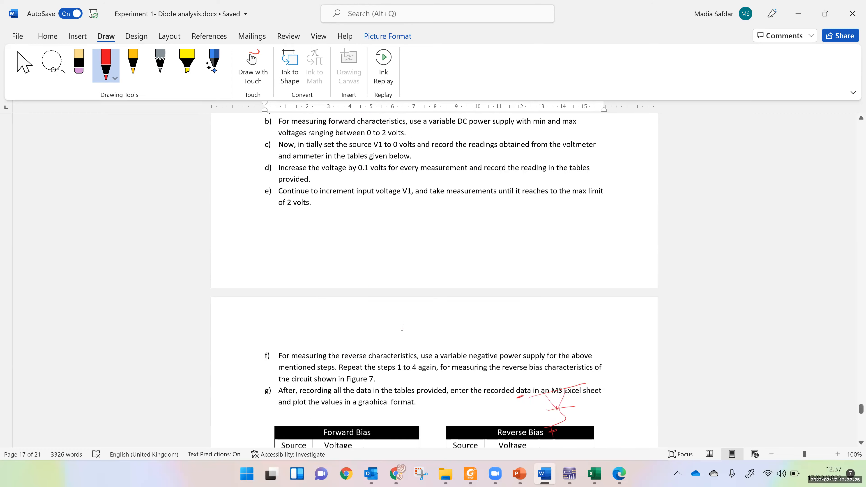
# - Highlight the empty voltage and current cells for sources 0.00 to 0.70 V in the hardware Forward Bias table
pyautogui.scroll(4, 355, 258)
pyautogui.moveTo(331, 320); pyautogui.dragTo(381, 409)
pyautogui.scroll(-3, 355, 212)
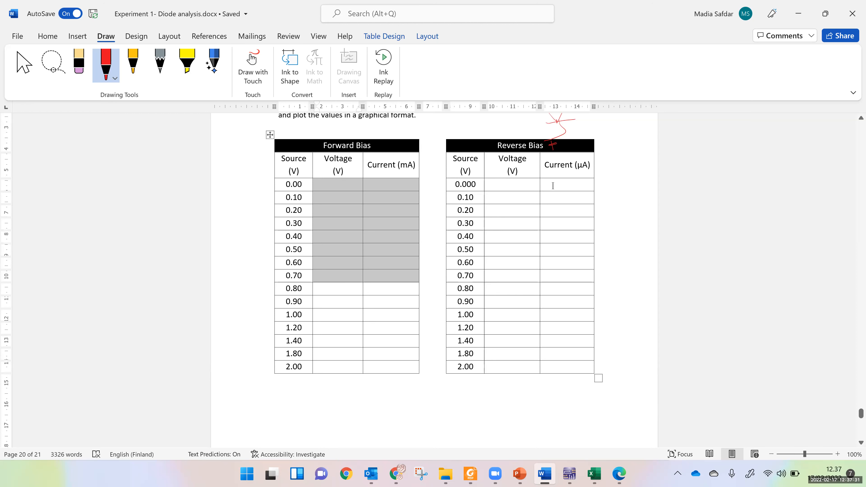
# - Clear the cell highlight and look through the Experimental Results Report questions on the document's last page
pyautogui.scroll(-3, 420, 306)
pyautogui.click(443, 375)
pyautogui.scroll(-8, 443, 376)
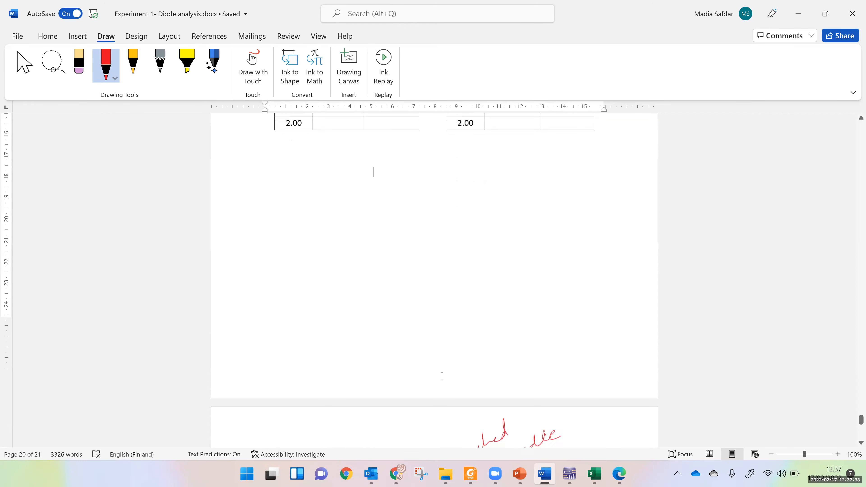
pyautogui.scroll(-3, 238, 139)
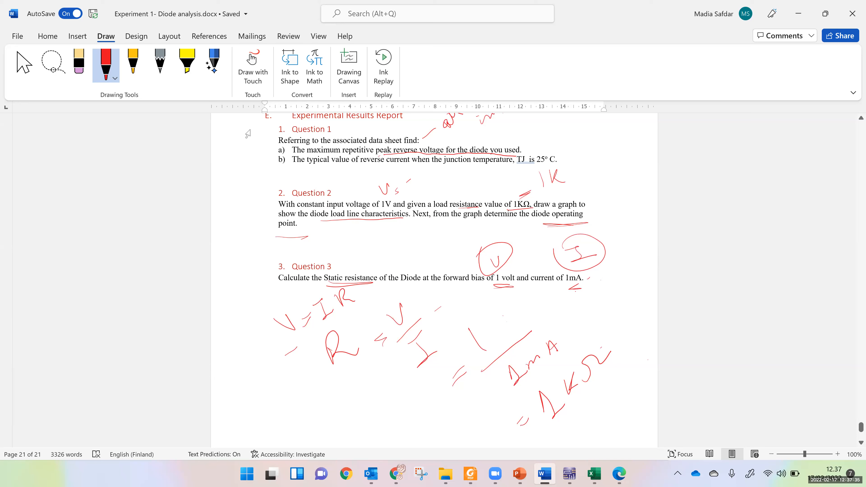
pyautogui.scroll(-6, 395, 358)
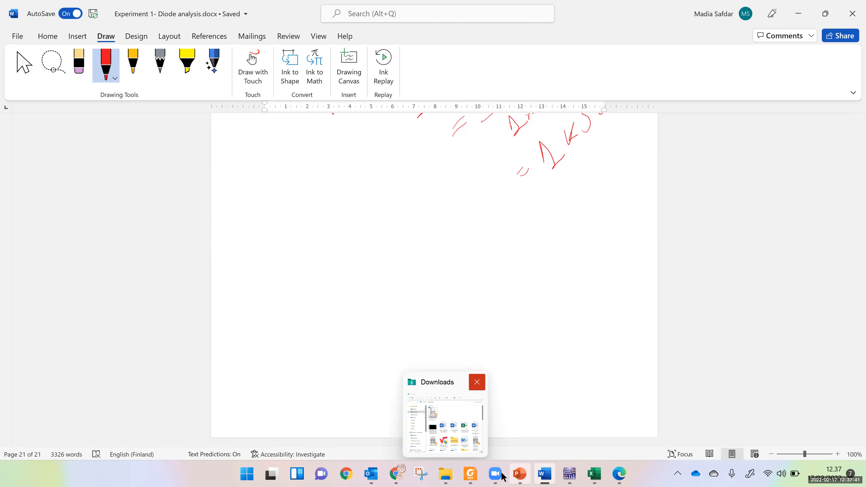
# - Switch to Solid-SIS in Chrome and sign in as an instructor, entering the user ID and the account password
pyautogui.click(396, 473)
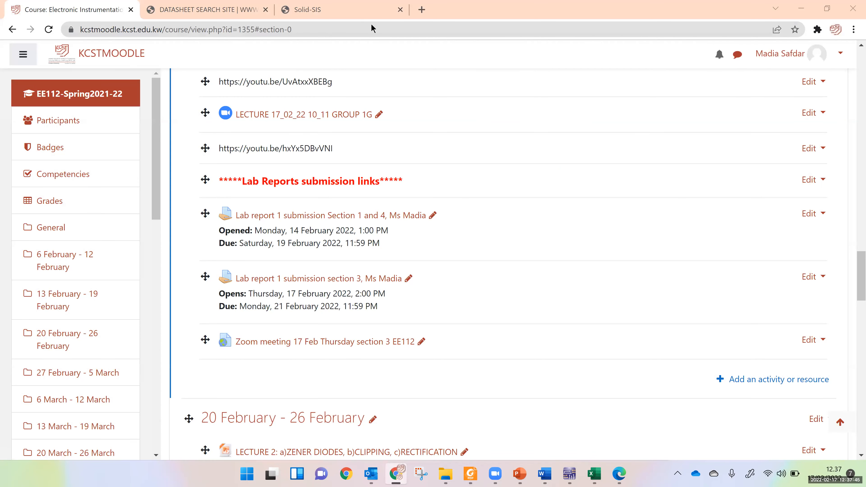
pyautogui.click(359, 5)
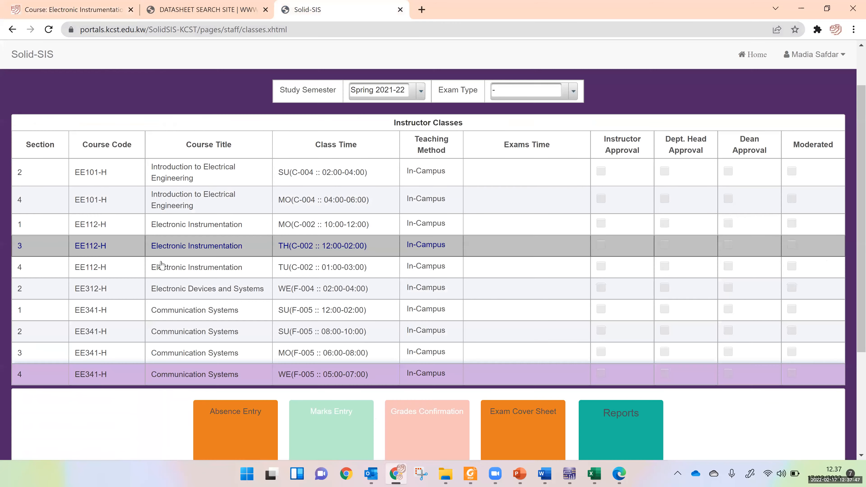
pyautogui.click(330, 344)
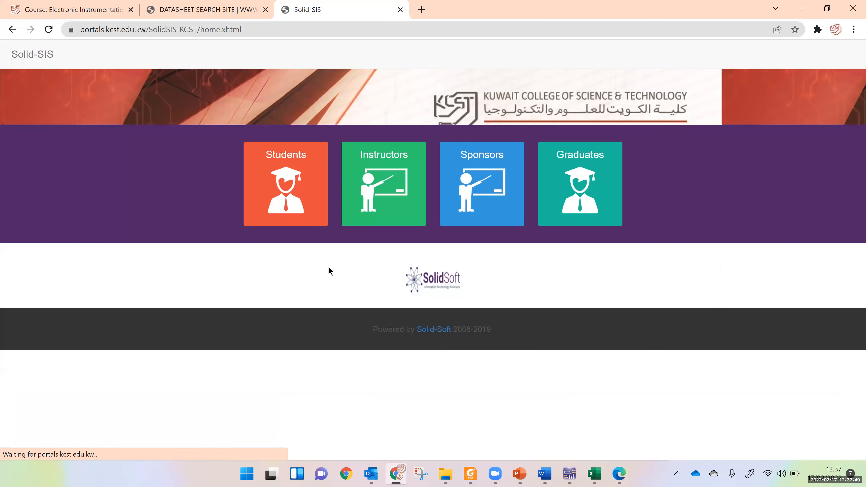
pyautogui.click(383, 158)
pyautogui.click(392, 256)
pyautogui.write('331')
pyautogui.click(375, 281)
pyautogui.click(386, 281)
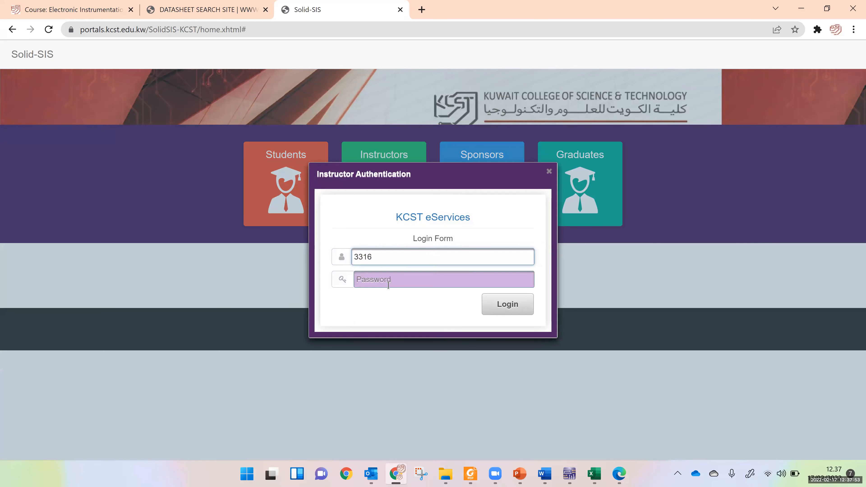
pyautogui.write('•')
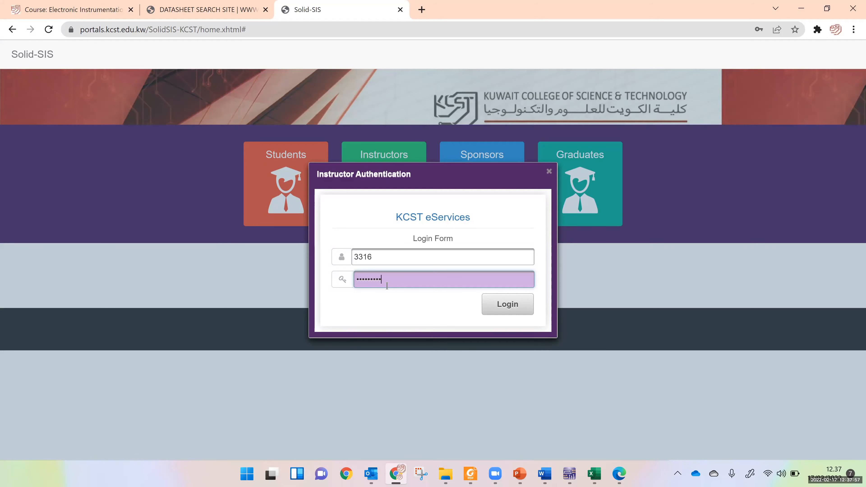
pyautogui.click(526, 302)
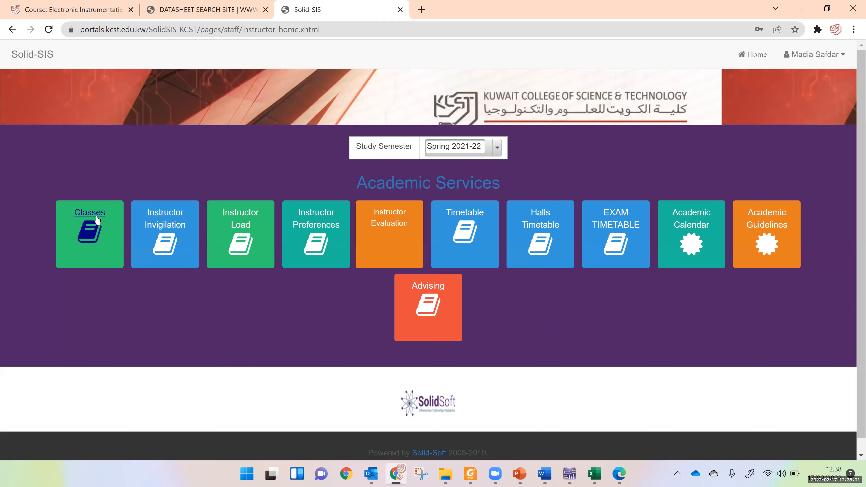
# - Open the absence entry for the EE112-H section 3 class and set its date to 17/02/2022
pyautogui.click(97, 219)
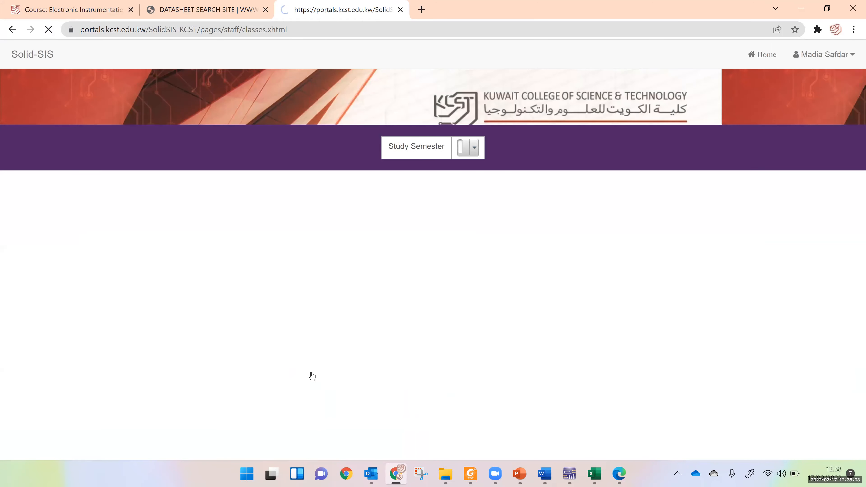
pyautogui.click(174, 305)
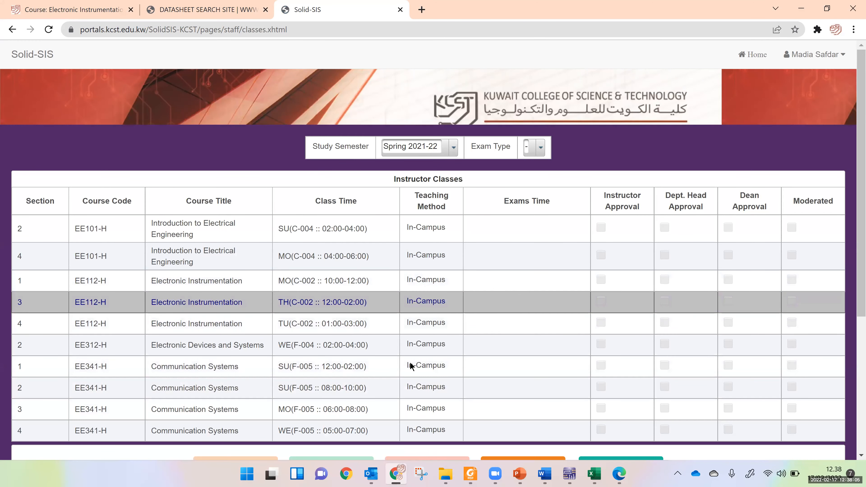
pyautogui.scroll(-5, 253, 265)
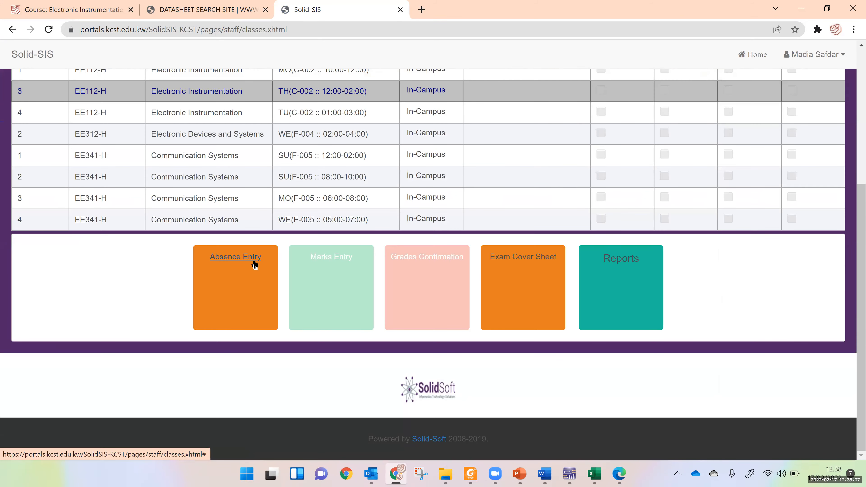
pyautogui.click(268, 272)
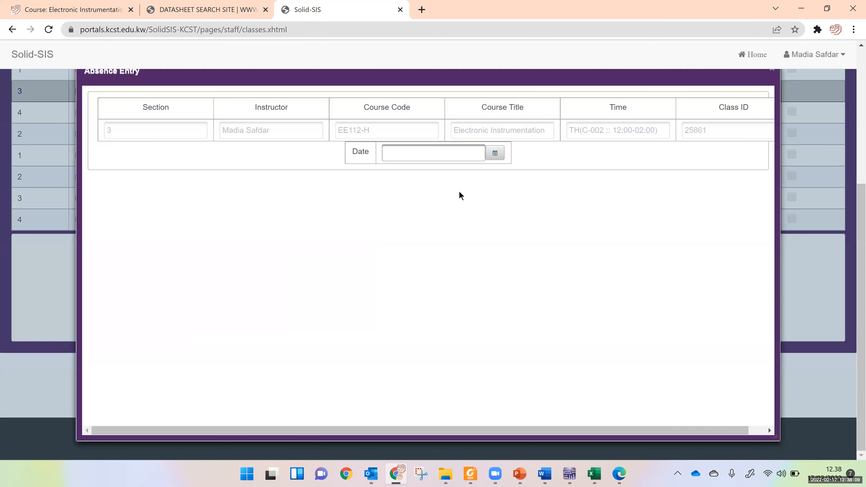
pyautogui.click(495, 153)
pyautogui.click(470, 236)
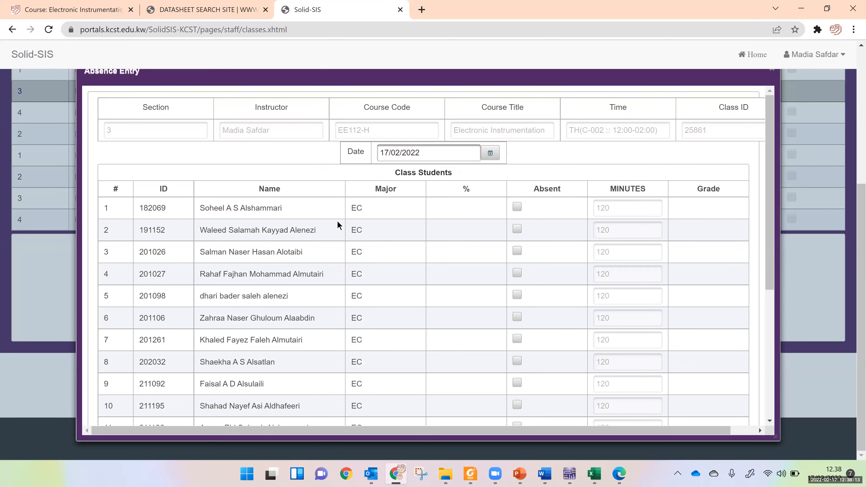
# - Go through the class list, clear the absent mark in row 3 and mark the student in row 8 absent
pyautogui.scroll(-5, 476, 235)
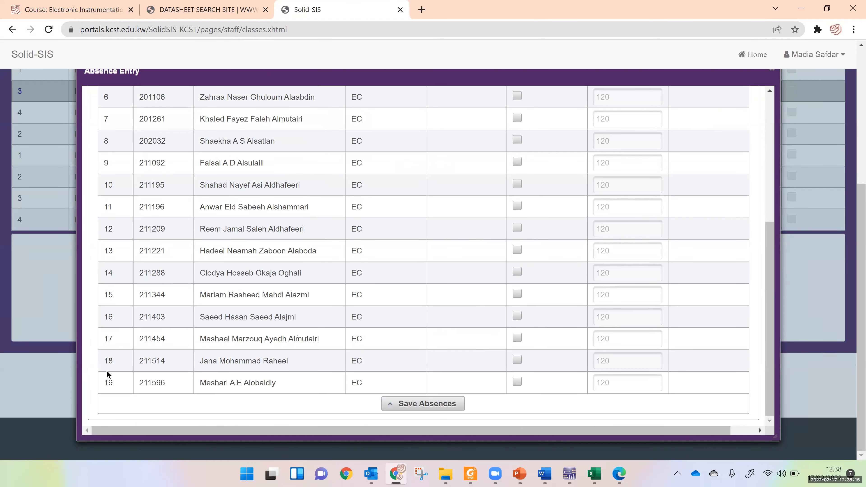
pyautogui.scroll(6, 114, 384)
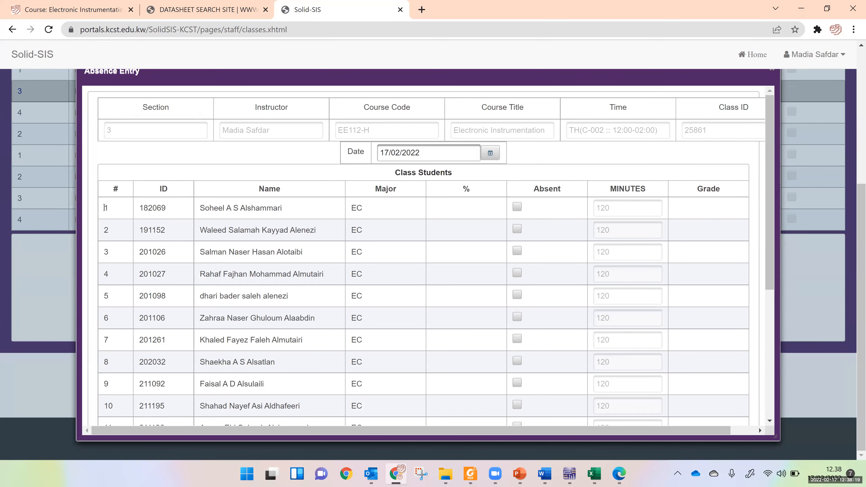
pyautogui.scroll(-3, 256, 244)
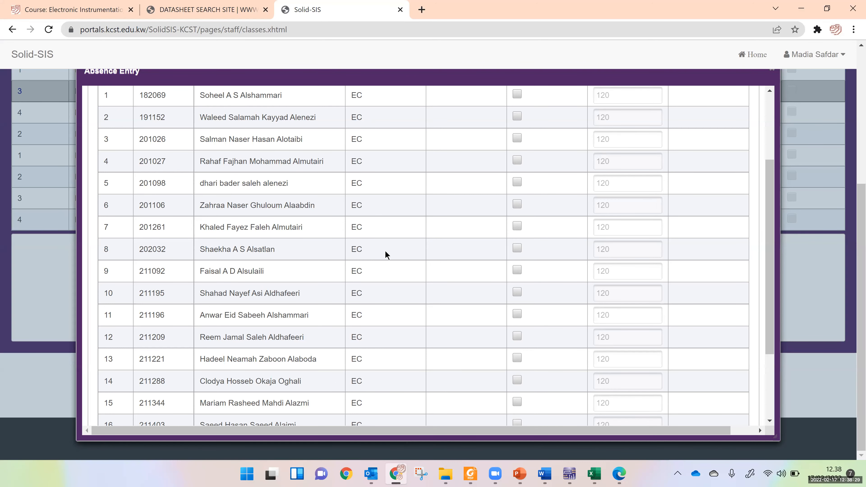
pyautogui.scroll(3, 385, 250)
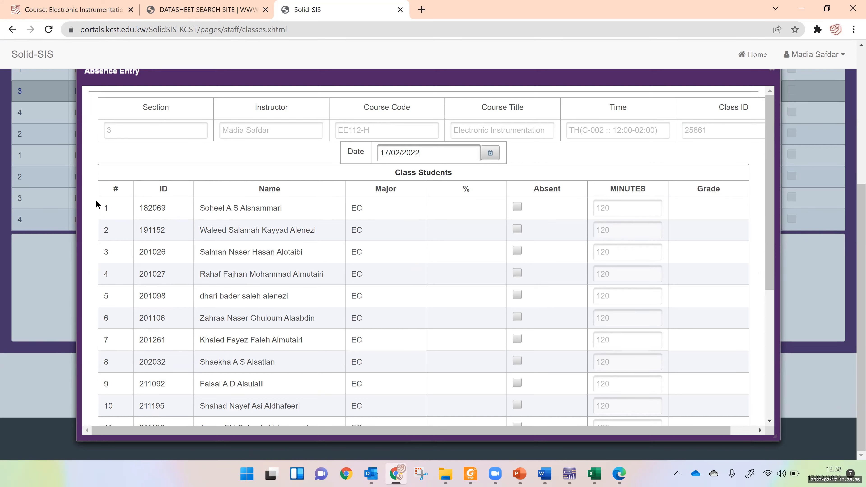
pyautogui.scroll(-2, 448, 297)
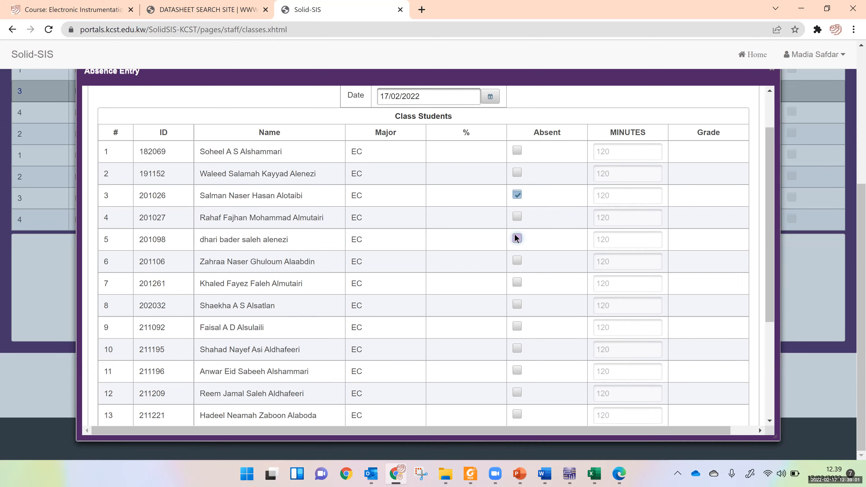
pyautogui.click(517, 195)
pyautogui.scroll(-2, 508, 263)
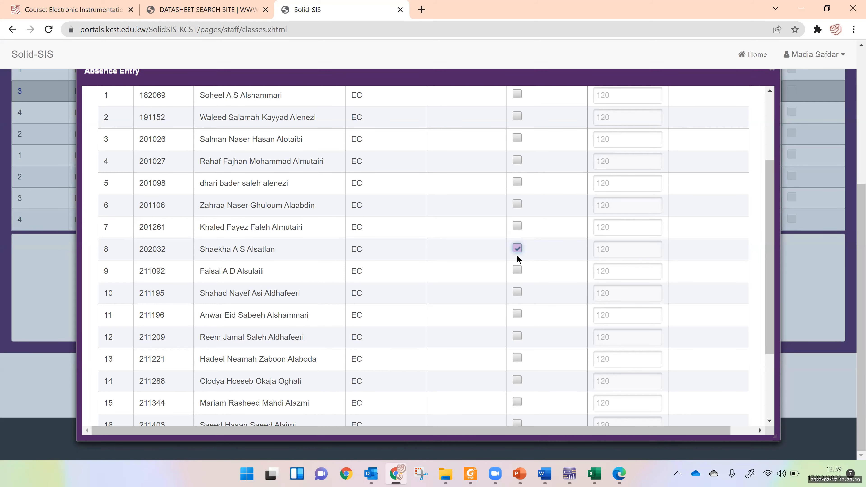
# - Mark the student in row 11 absent and clear that mark again
pyautogui.scroll(-2, 249, 283)
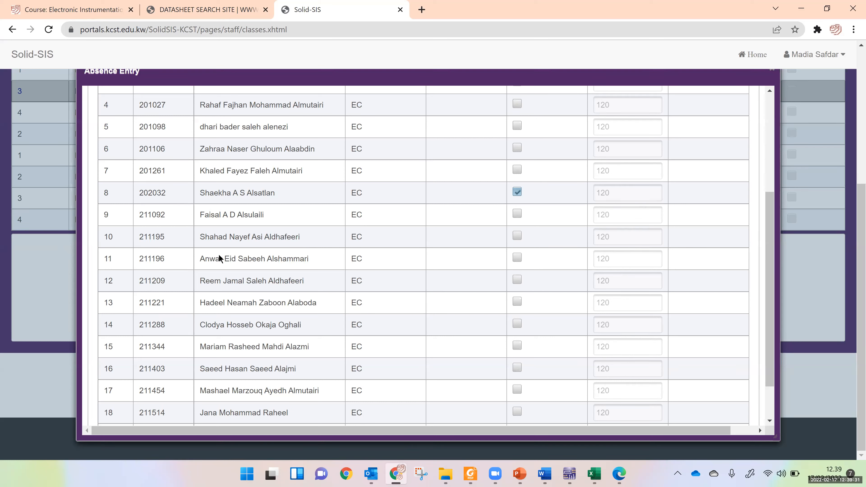
pyautogui.click(516, 261)
pyautogui.scroll(-2, 259, 297)
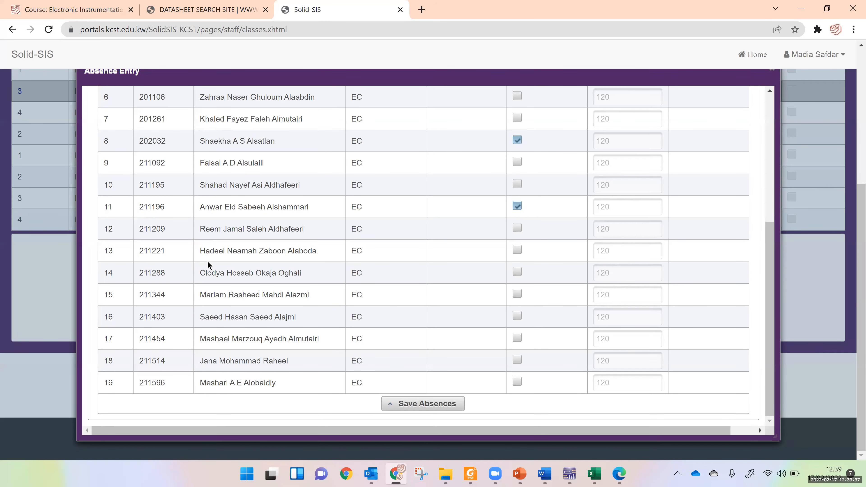
pyautogui.click(517, 206)
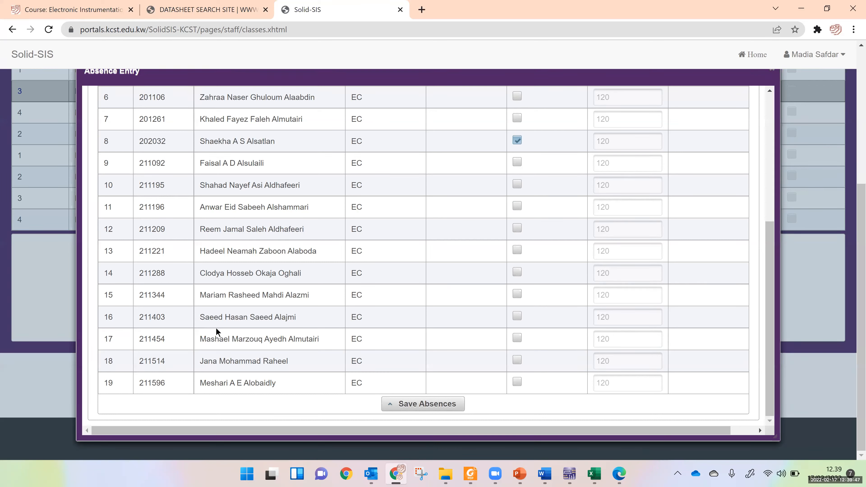
# - Mark the student in row 16 absent, leave row 17 unmarked, and save the absences
pyautogui.click(517, 316)
pyautogui.click(517, 338)
pyautogui.click(517, 338)
pyautogui.scroll(1, 524, 284)
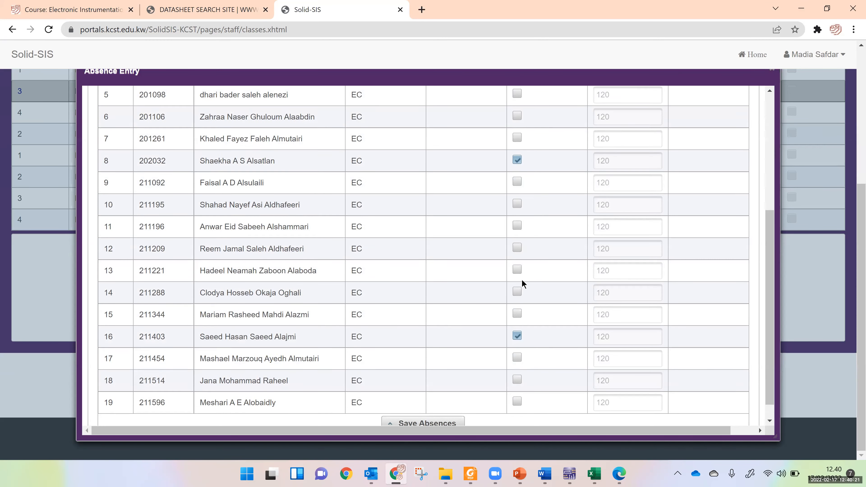
pyautogui.scroll(1, 524, 284)
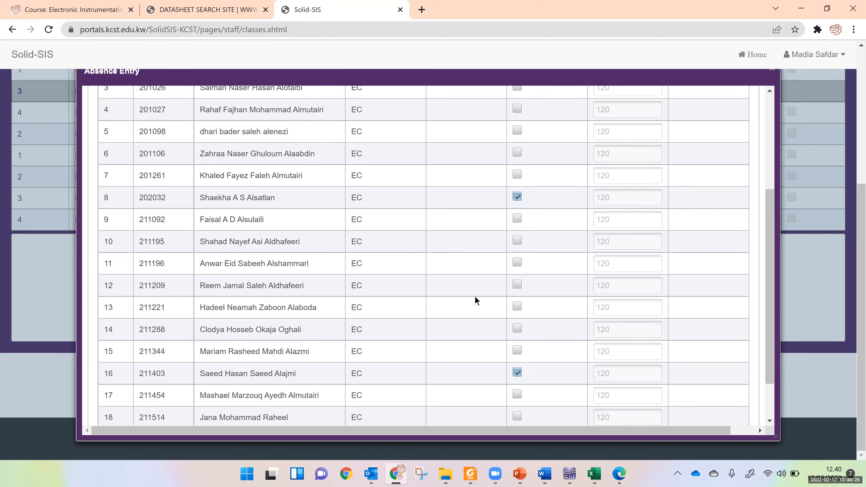
pyautogui.scroll(-2, 475, 297)
pyautogui.click(428, 404)
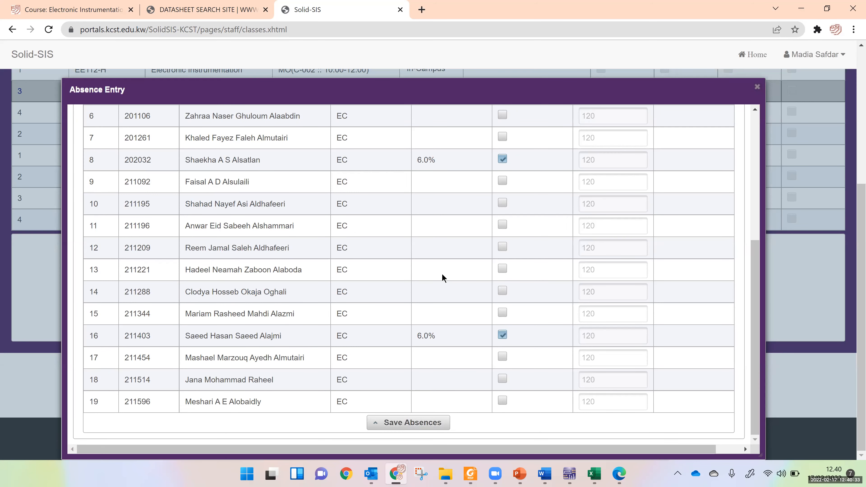
# - Check the saved section 3 absences in the student list and close the absence entry
pyautogui.scroll(4, 282, 327)
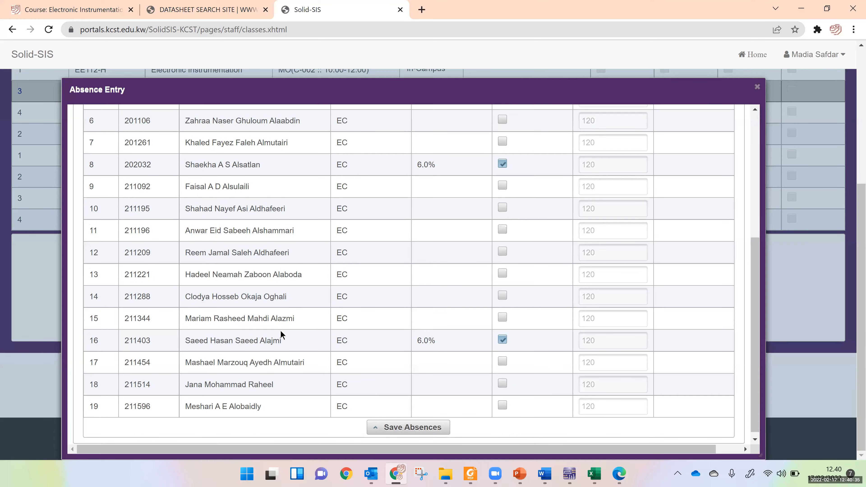
pyautogui.scroll(3, 283, 304)
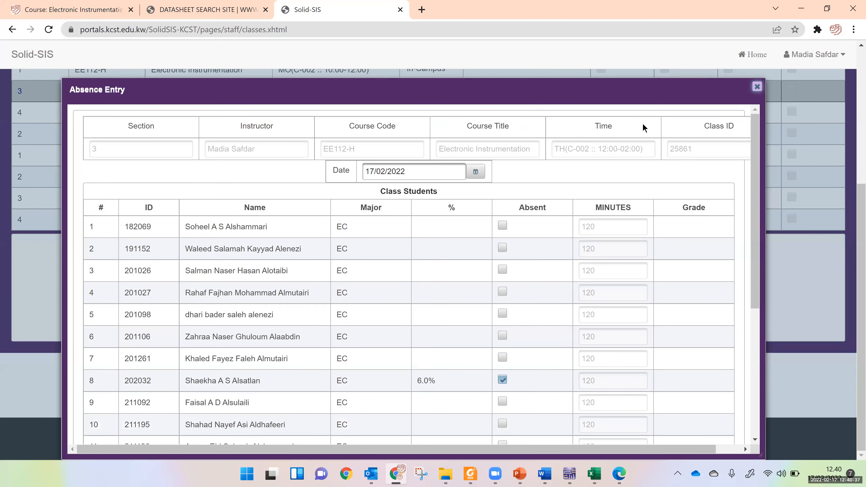
pyautogui.scroll(3, 129, 229)
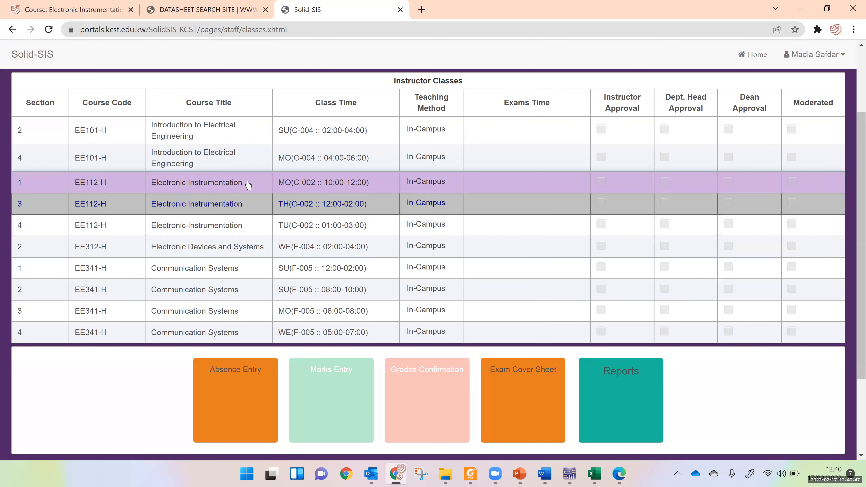
# - Open the absence entry for EE112-H Electronic Instrumentation section 1 and set its date to 14/02/2022
pyautogui.click(276, 187)
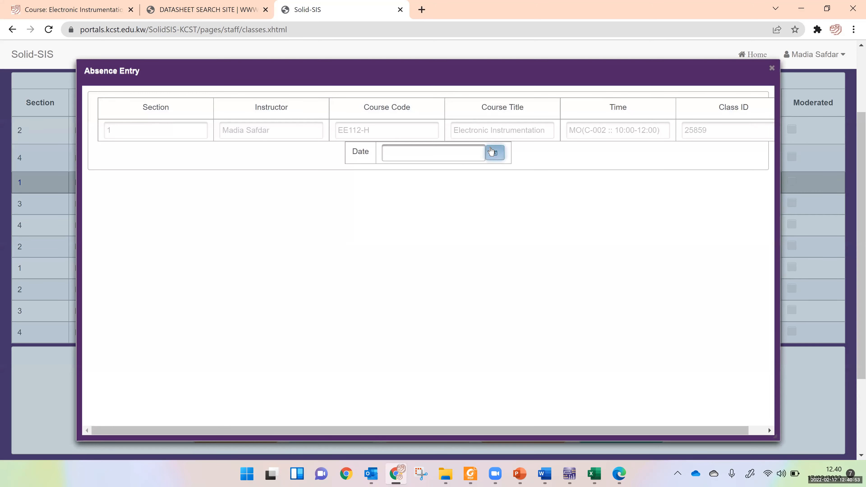
pyautogui.click(495, 153)
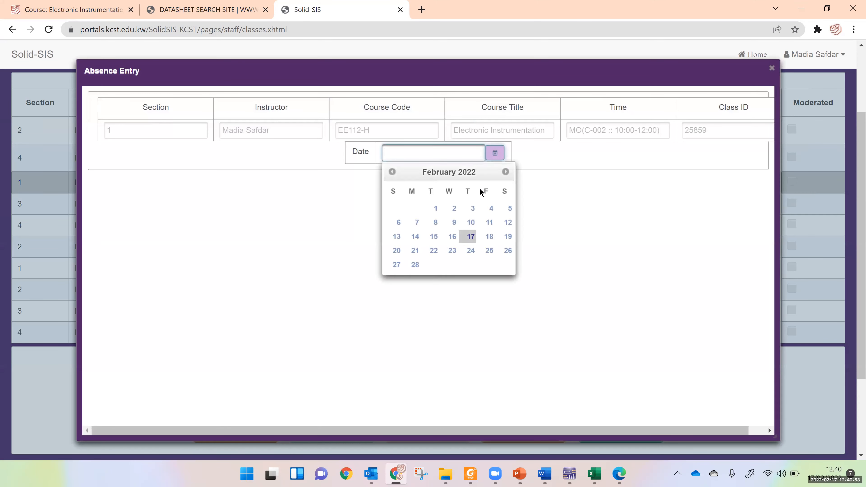
pyautogui.click(400, 240)
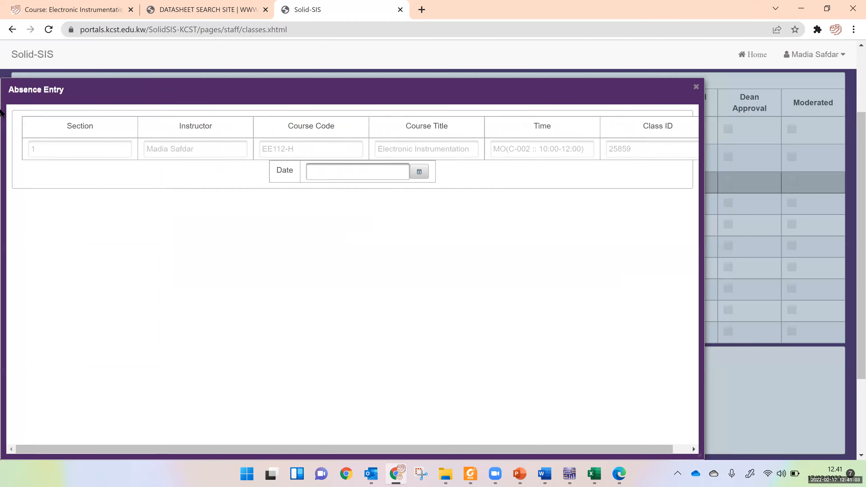
pyautogui.click(696, 87)
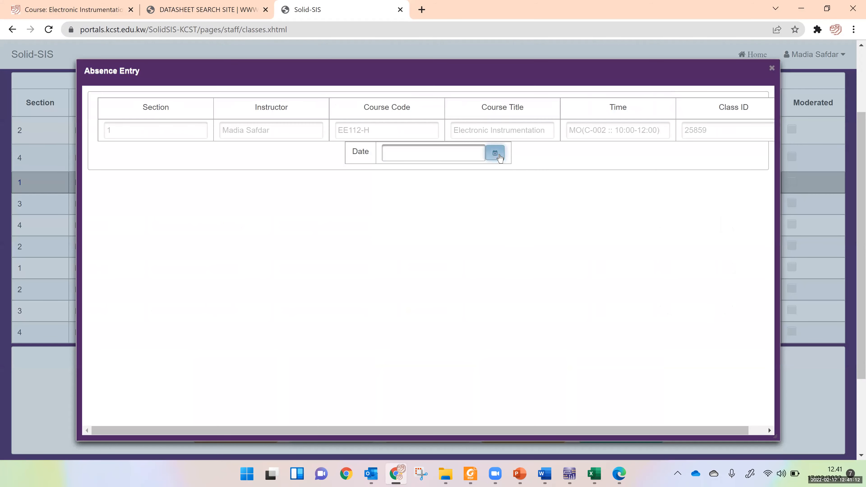
pyautogui.click(495, 153)
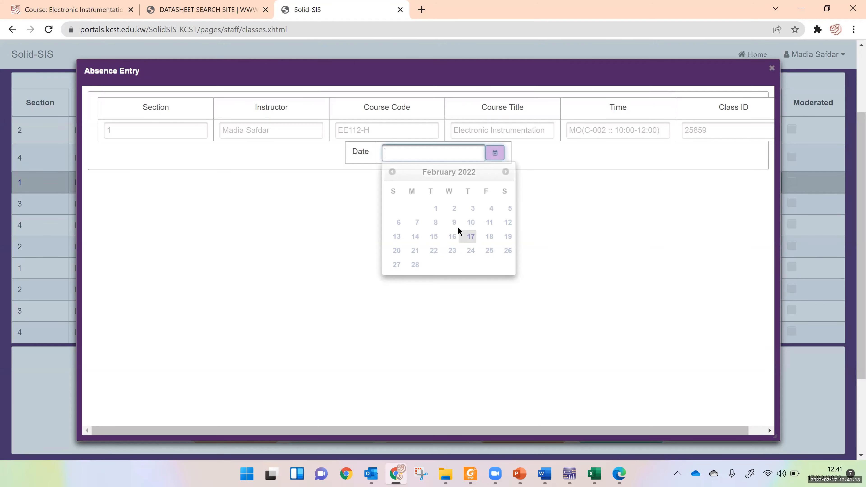
pyautogui.click(415, 236)
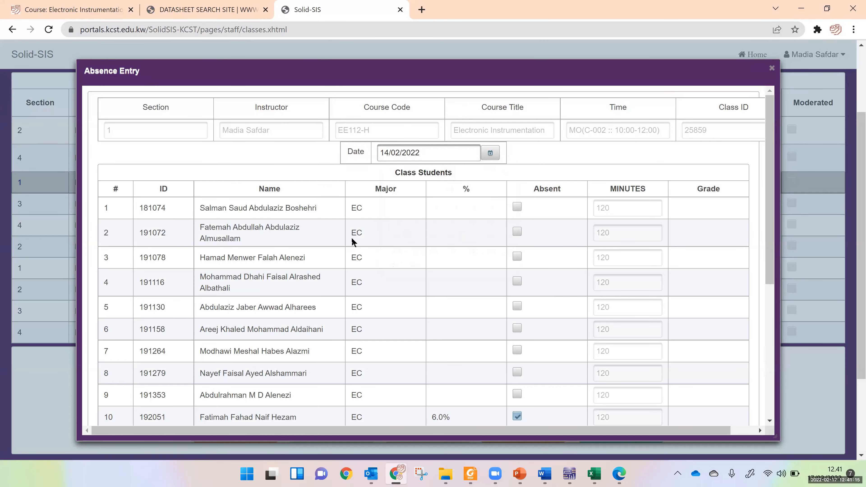
# - Go through the section 1 student list from row 2, clear the absent mark in row 10, and close the absence entry
pyautogui.moveTo(246, 240); pyautogui.dragTo(188, 225)
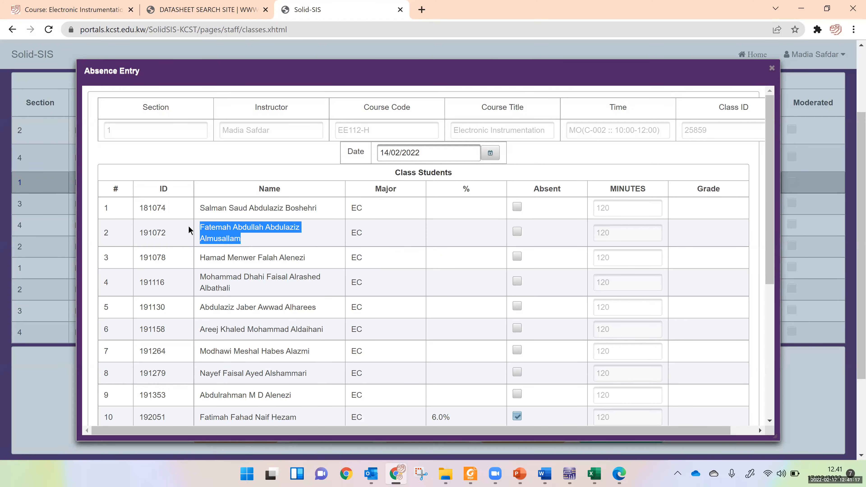
pyautogui.scroll(-1, 480, 302)
pyautogui.scroll(-3, 481, 303)
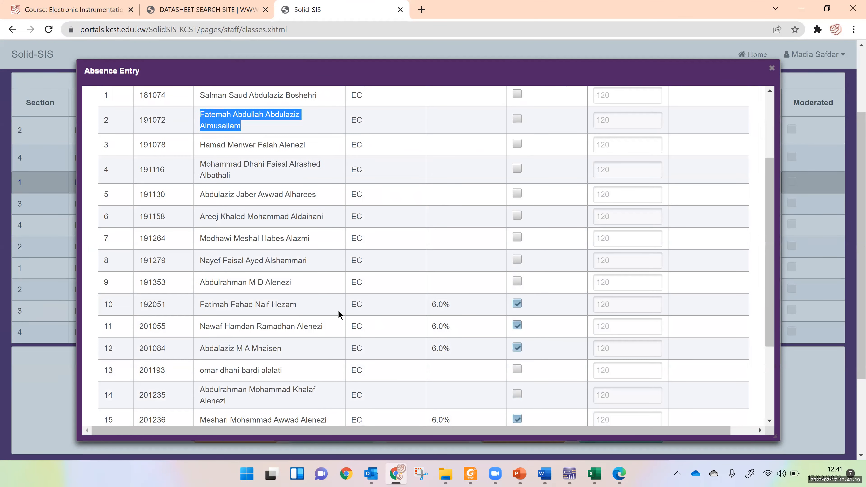
pyautogui.click(520, 306)
pyautogui.scroll(-3, 422, 312)
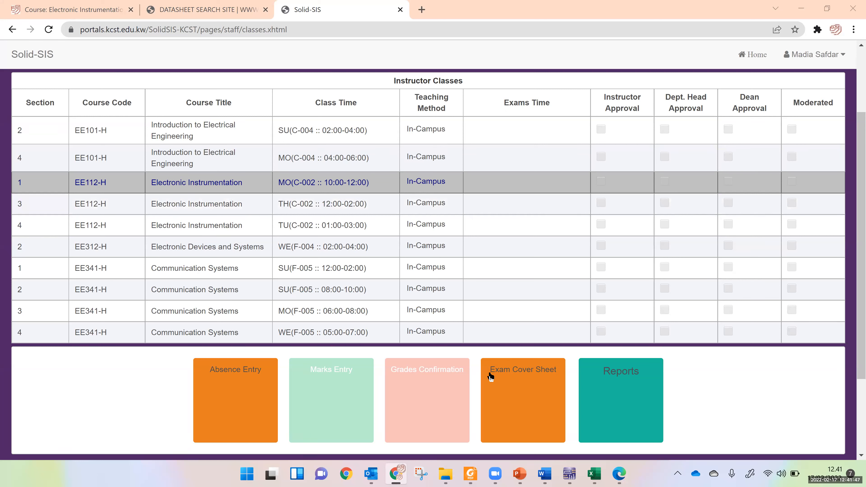
# - Switch to Multisim and stop the running simulation of the 1N4007G diode circuit
pyautogui.moveTo(520, 464)
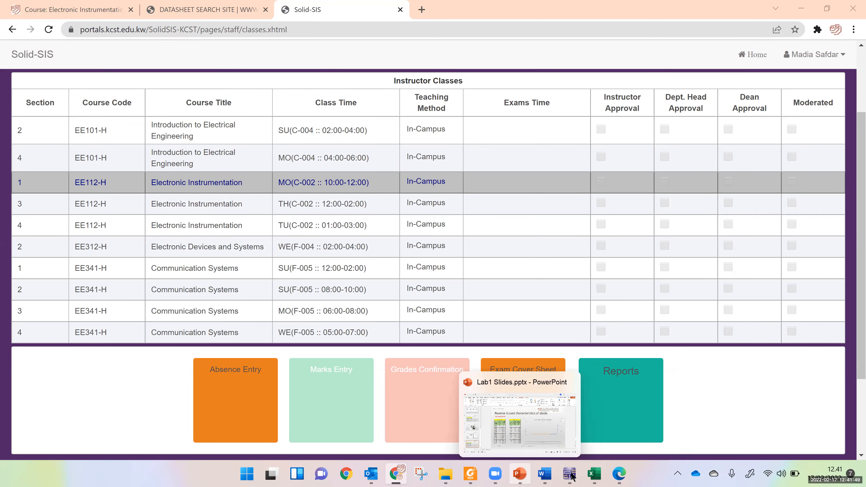
pyautogui.moveTo(572, 476)
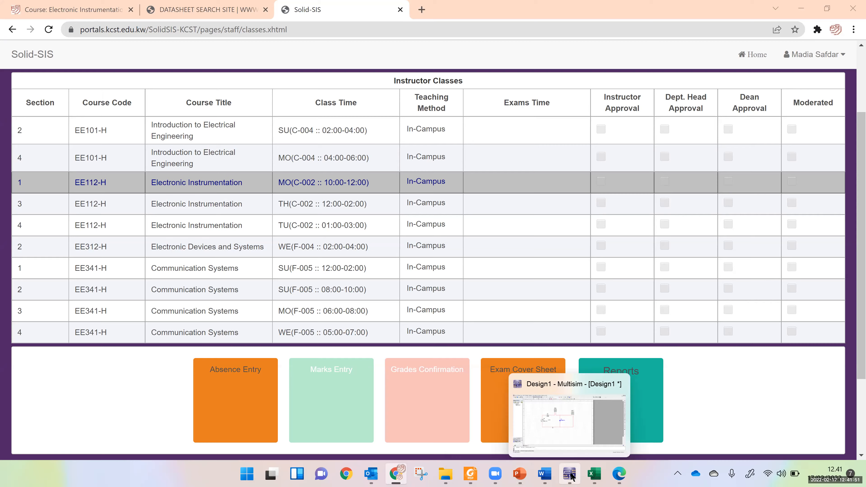
pyautogui.click(572, 477)
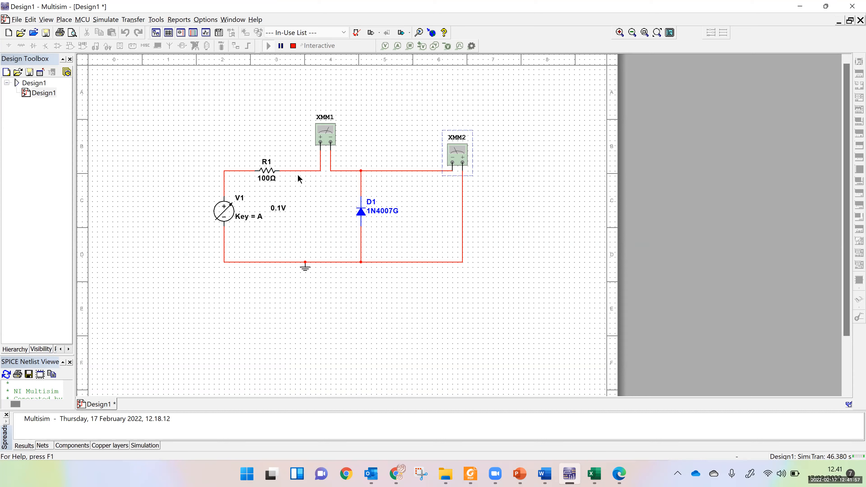
pyautogui.click(293, 45)
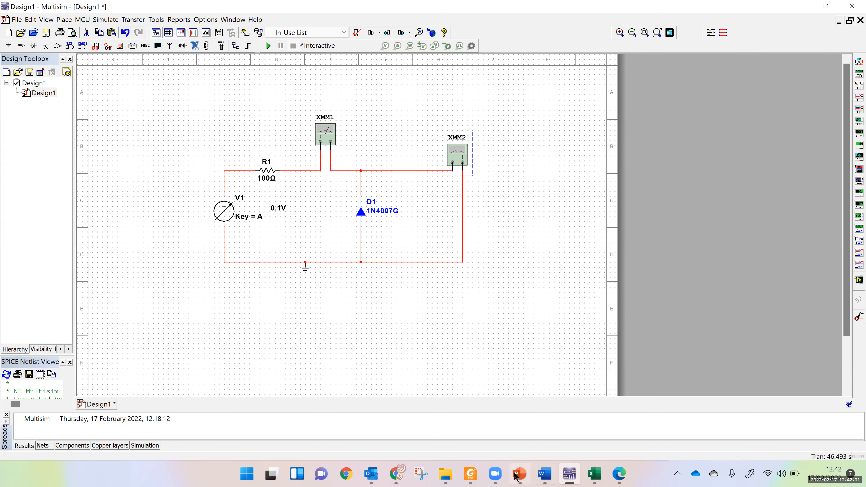
# - Switch to the Moodle course page in Chrome and highlight the "Downloading and Installing MULTISIM" resource under Lab Material
pyautogui.click(397, 475)
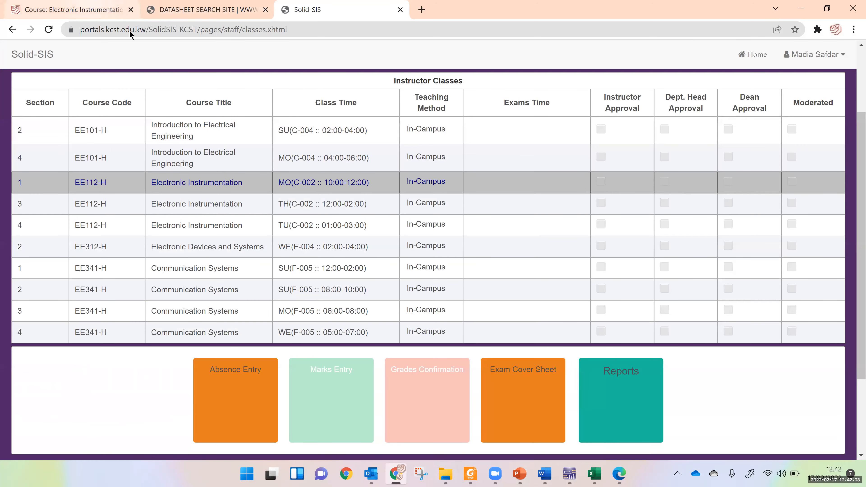
pyautogui.hotkey('ctrl', 'Tab')
pyautogui.scroll(15, 246, 161)
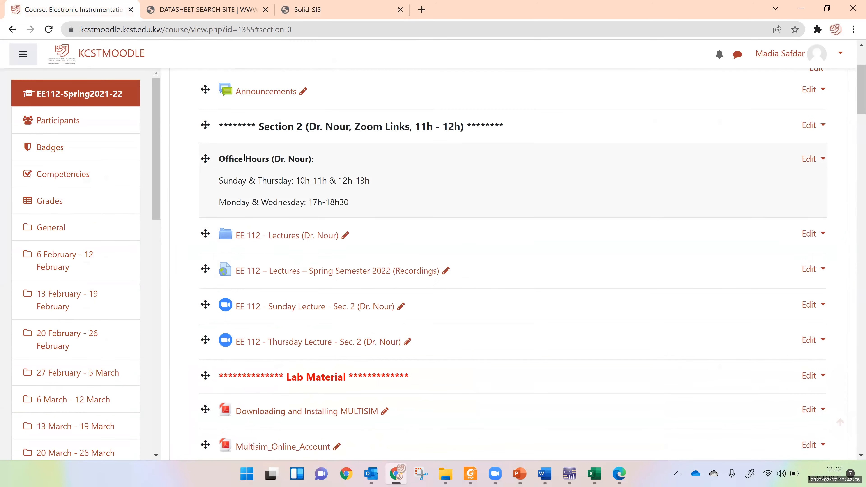
pyautogui.scroll(-8, 232, 187)
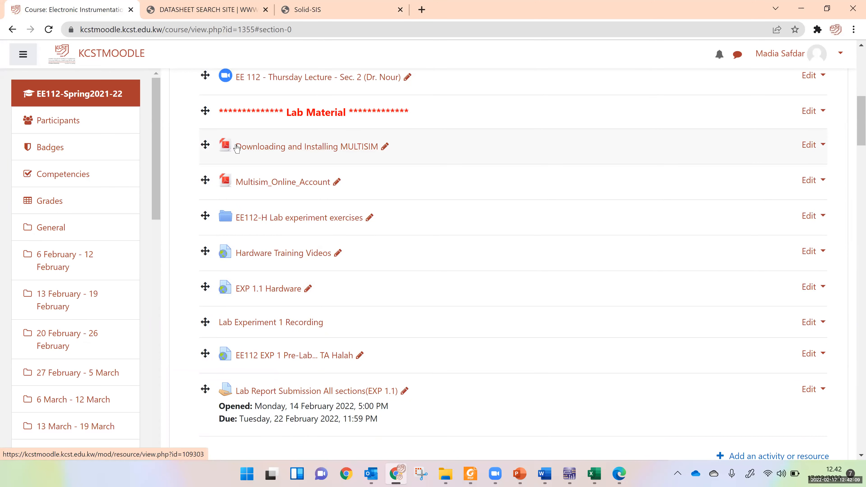
pyautogui.moveTo(344, 151); pyautogui.dragTo(216, 151)
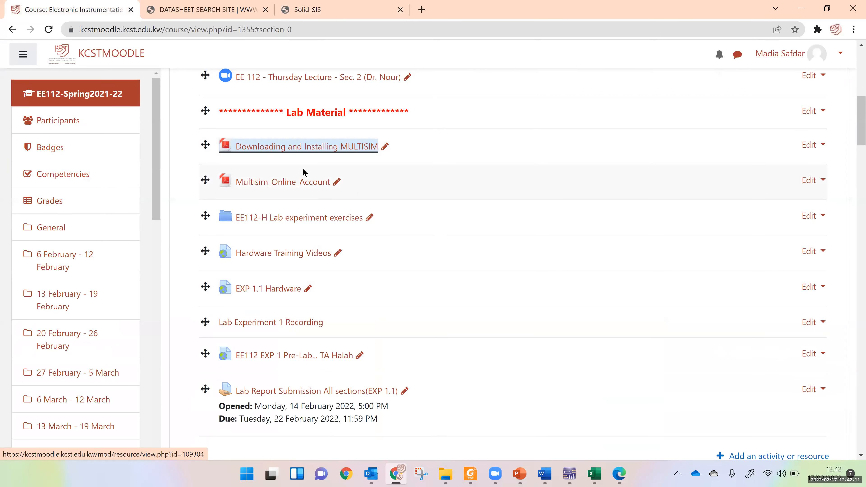